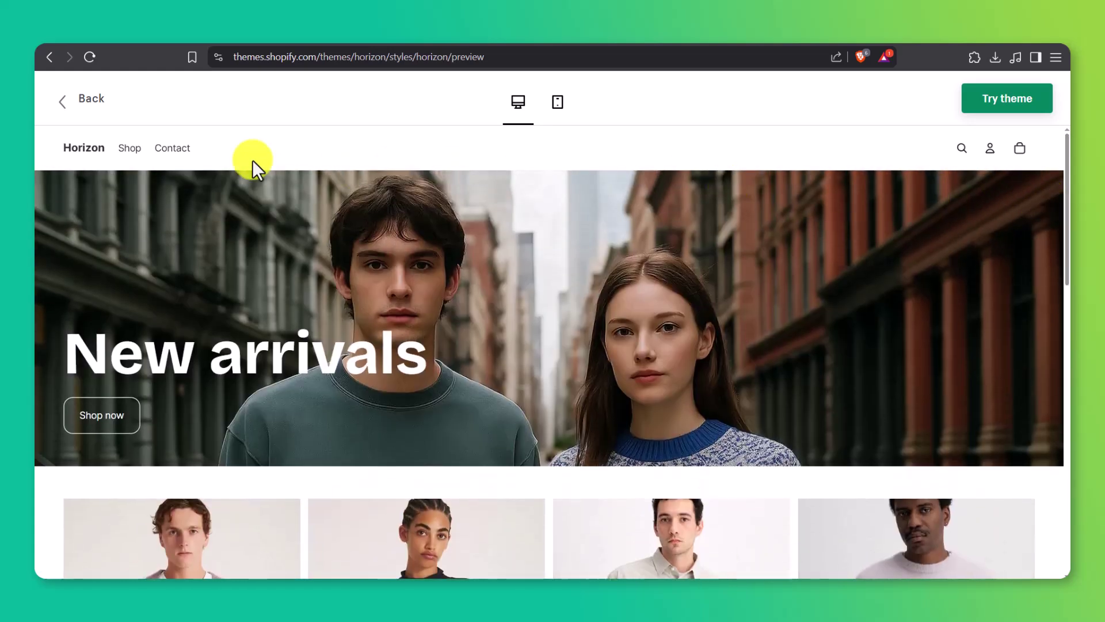
Look through the Shop and Contact pages of the Horizon theme's demo store.
click(124, 155)
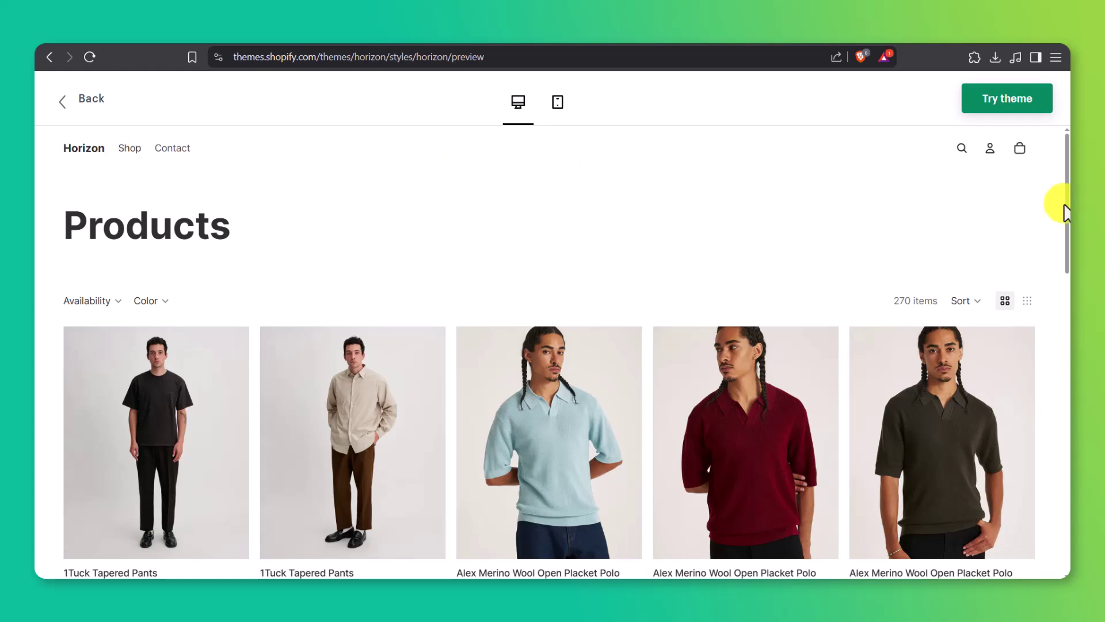
mouse_move(1064, 207)
mouse_down()
mouse_move(1063, 567)
mouse_move(1066, 187)
mouse_up()
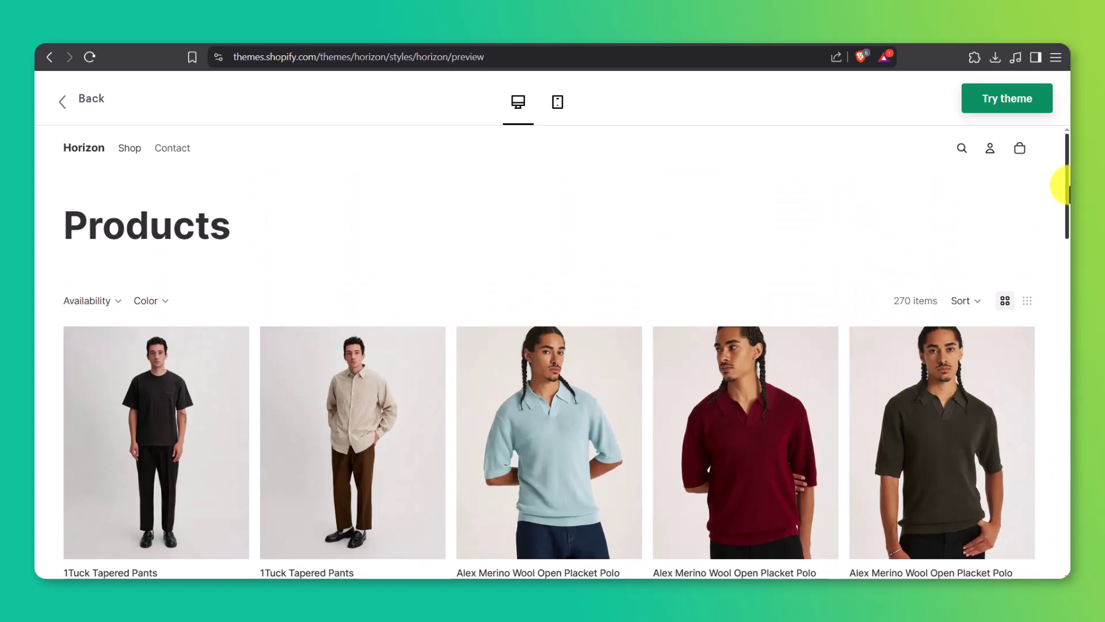
click(177, 151)
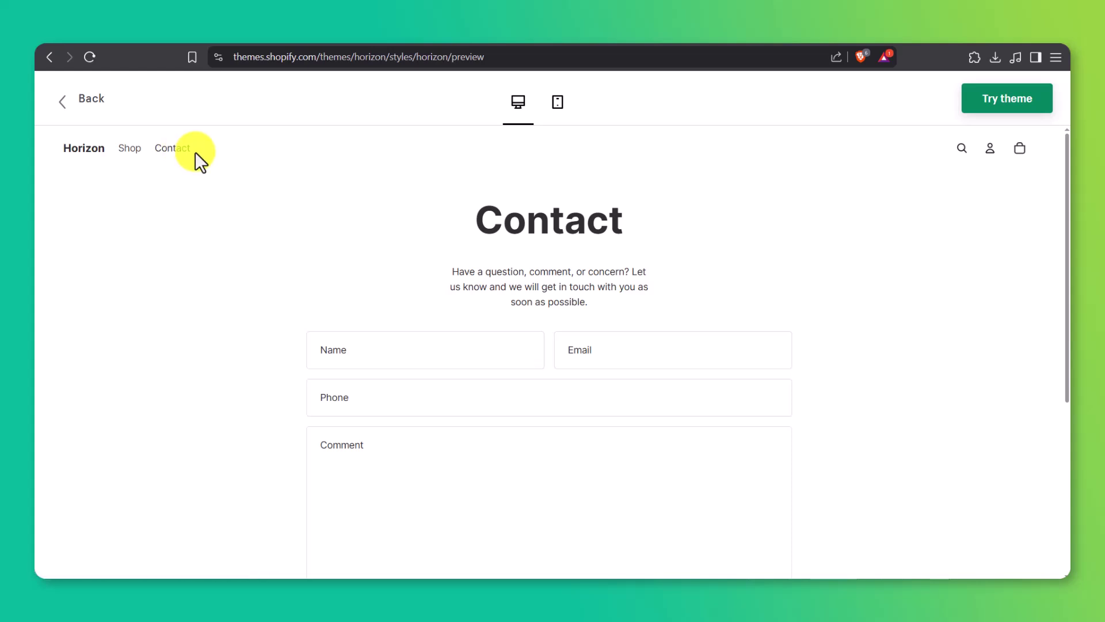
mouse_move(1065, 187)
mouse_down()
mouse_move(1060, 375)
mouse_move(1057, 185)
mouse_up()
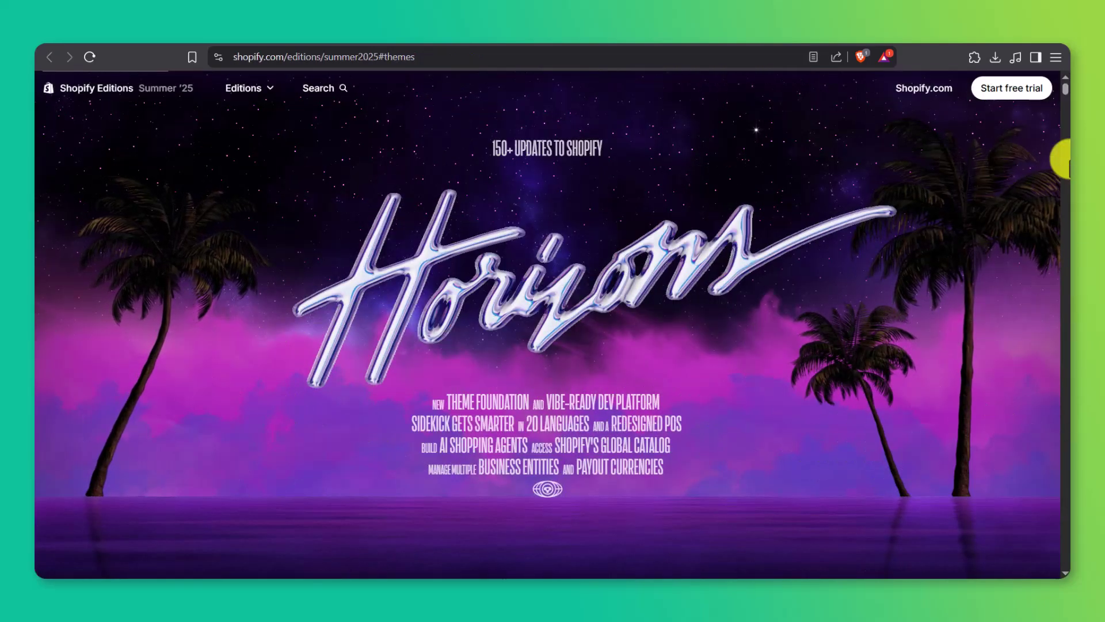
Read through the Themes section of the Shopify Editions Summer '25 page down to the theme carousel.
scroll(1067, 164, down, 5)
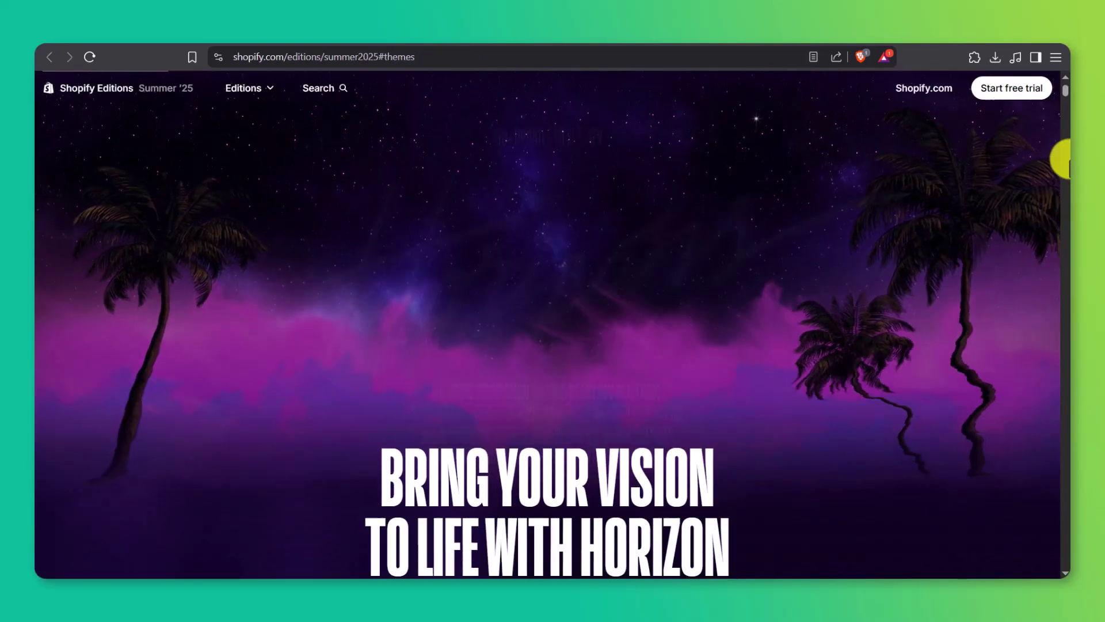
scroll(1067, 161, down, 8)
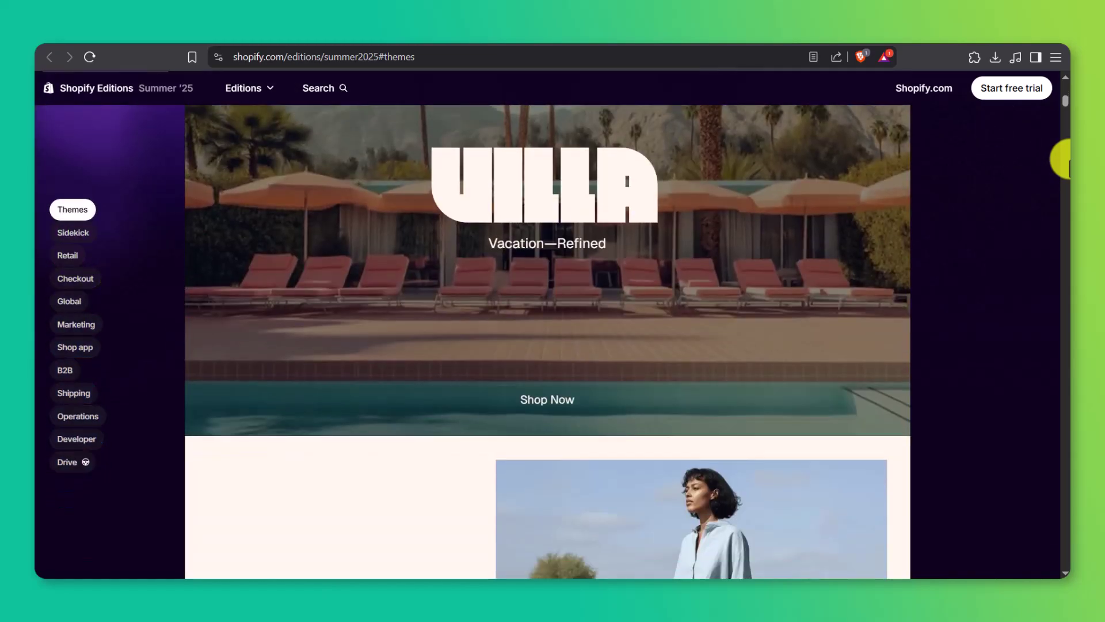
scroll(1068, 162, down, 8)
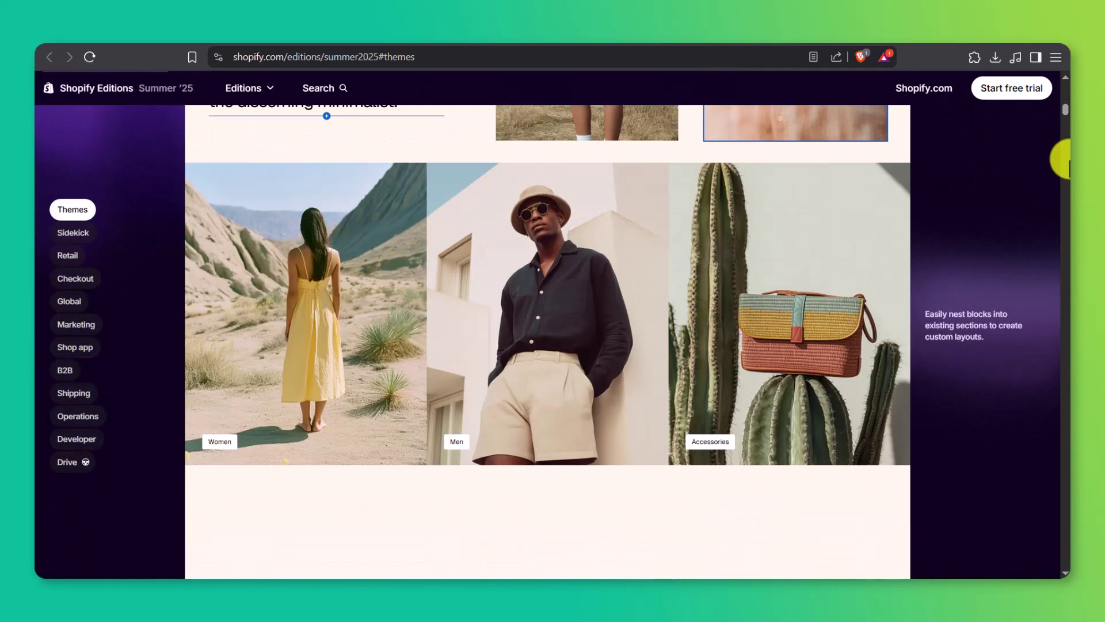
scroll(1067, 160, down, 8)
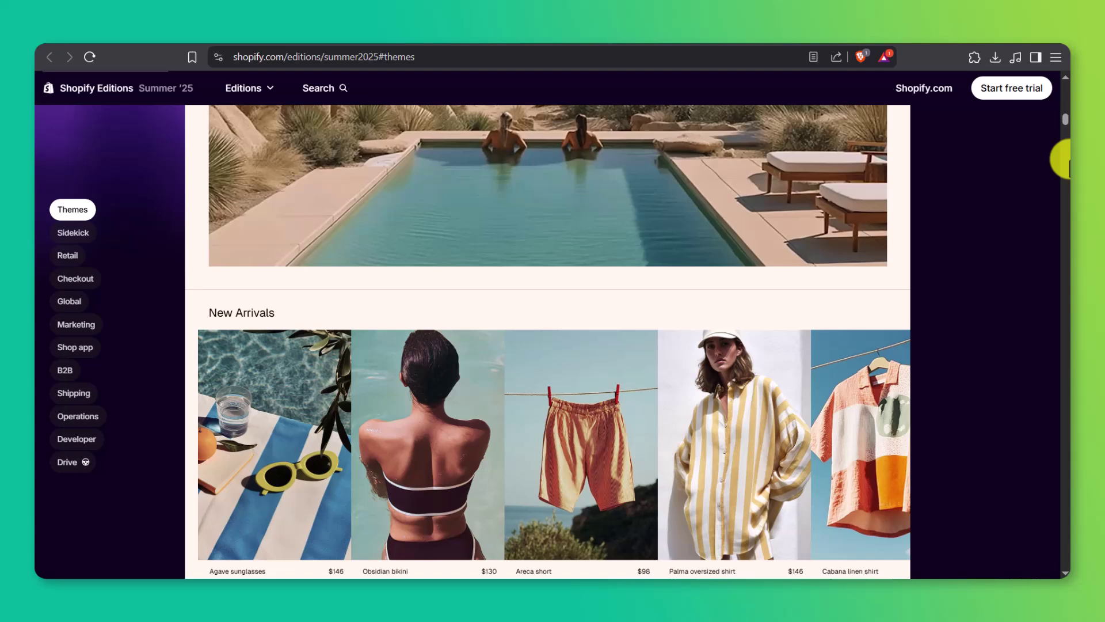
scroll(1067, 160, down, 8)
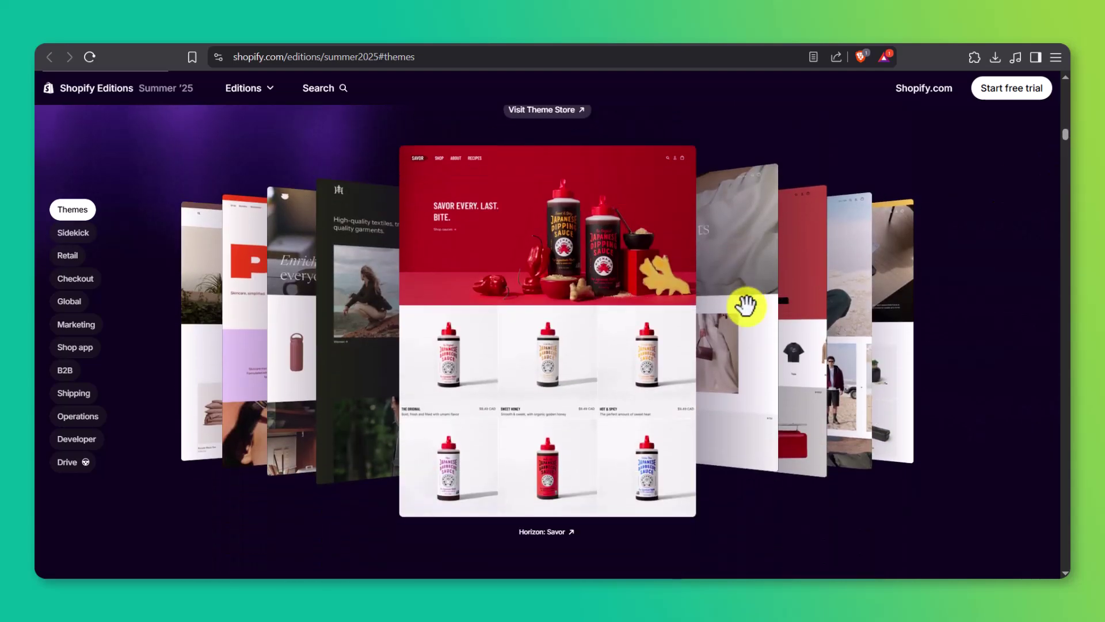
Browse the Horizon theme variants in the carousel, moving on from Savor through Atelier, Ritual, Fabric and Tinker.
click(746, 305)
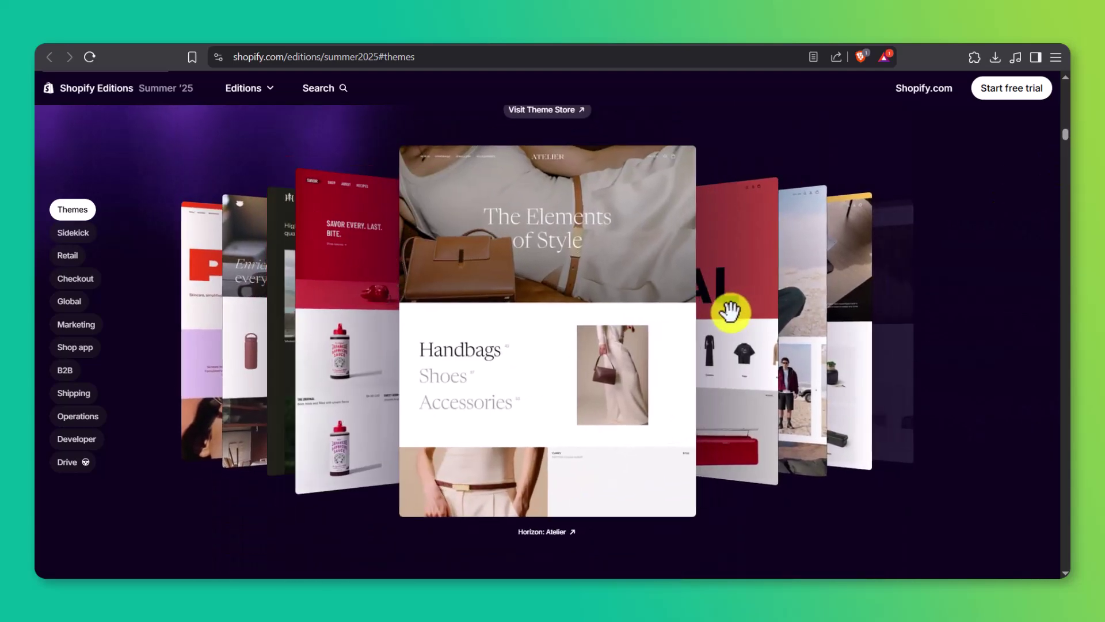
click(727, 308)
click(725, 314)
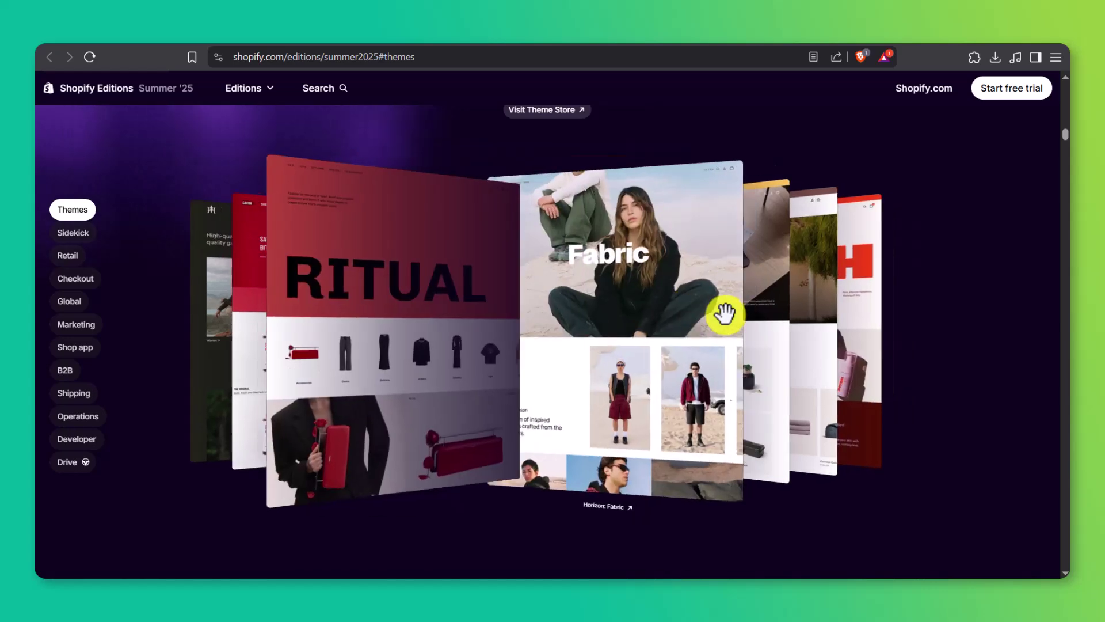
click(725, 314)
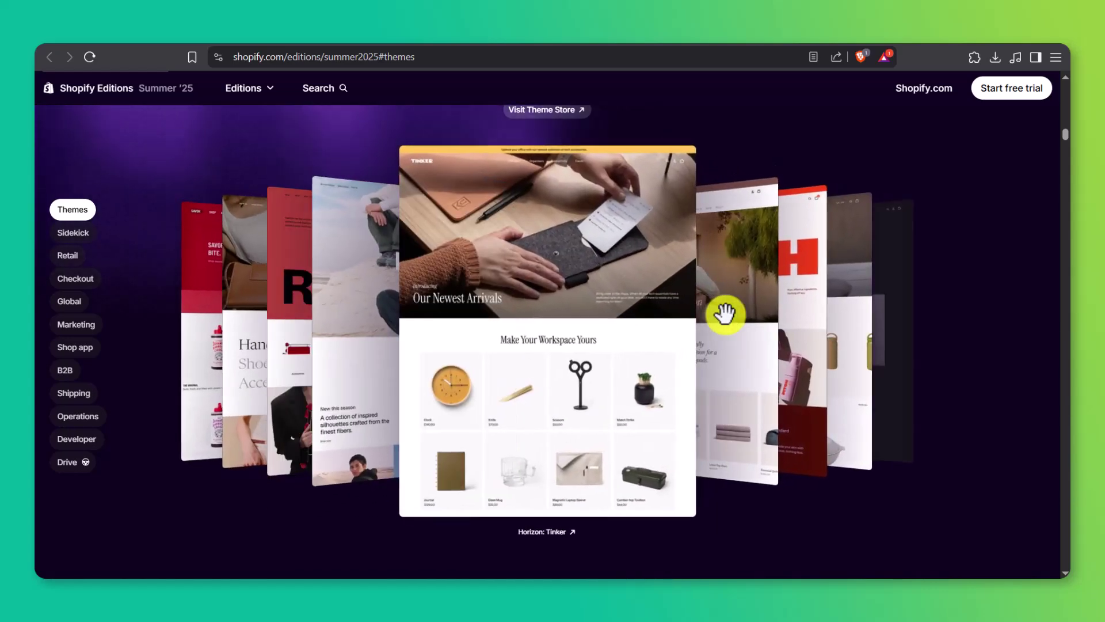
click(725, 314)
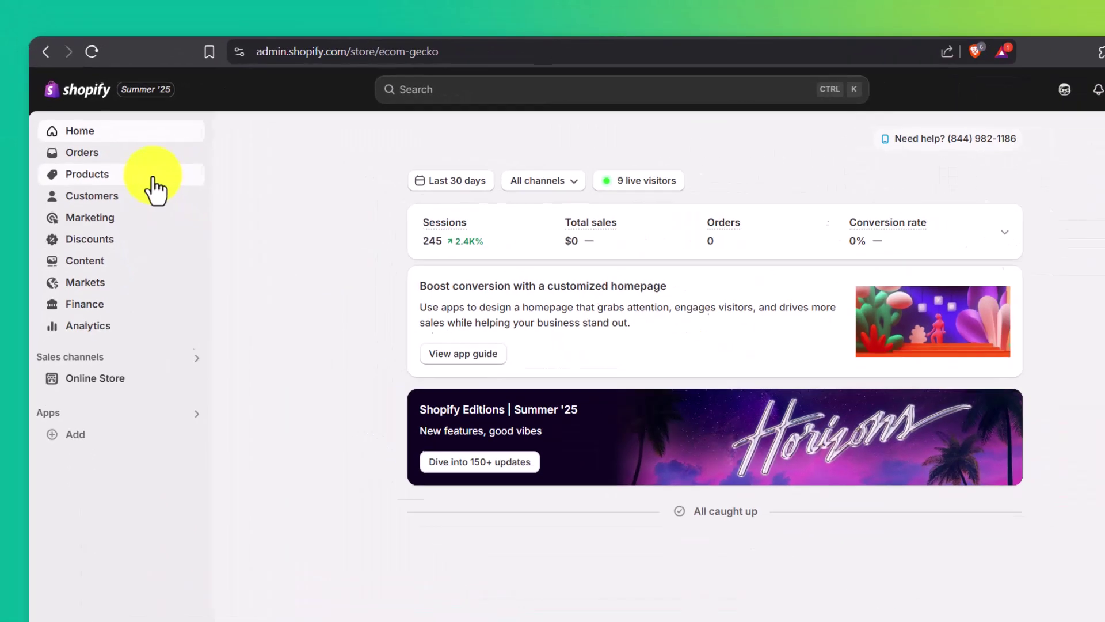
View the ecom-gecko store's product list and its collections in the Shopify admin.
click(200, 230)
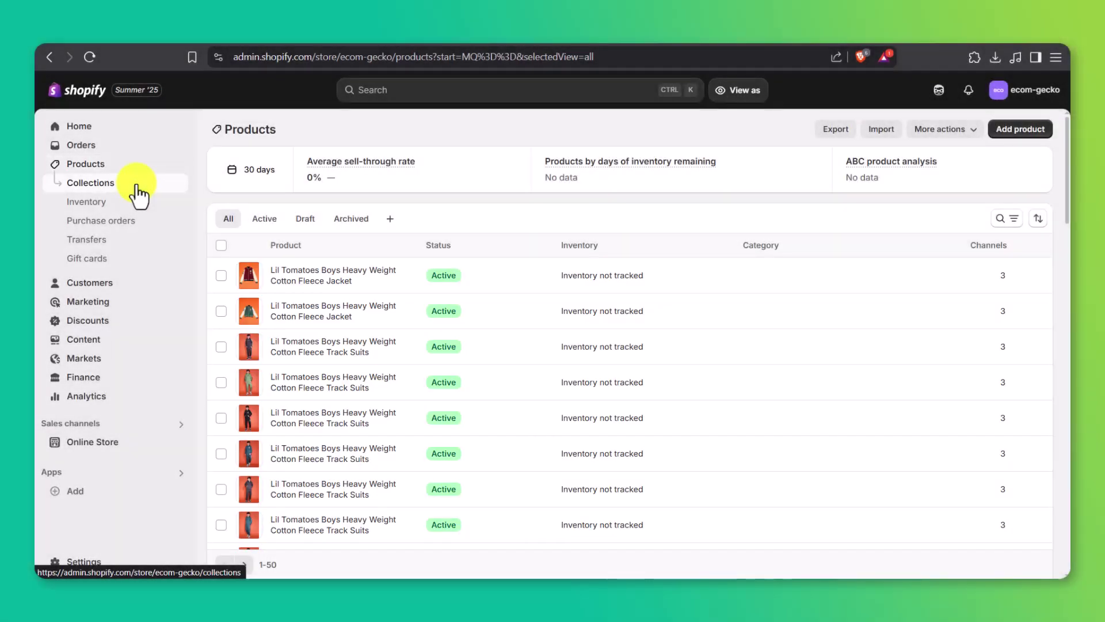
click(138, 195)
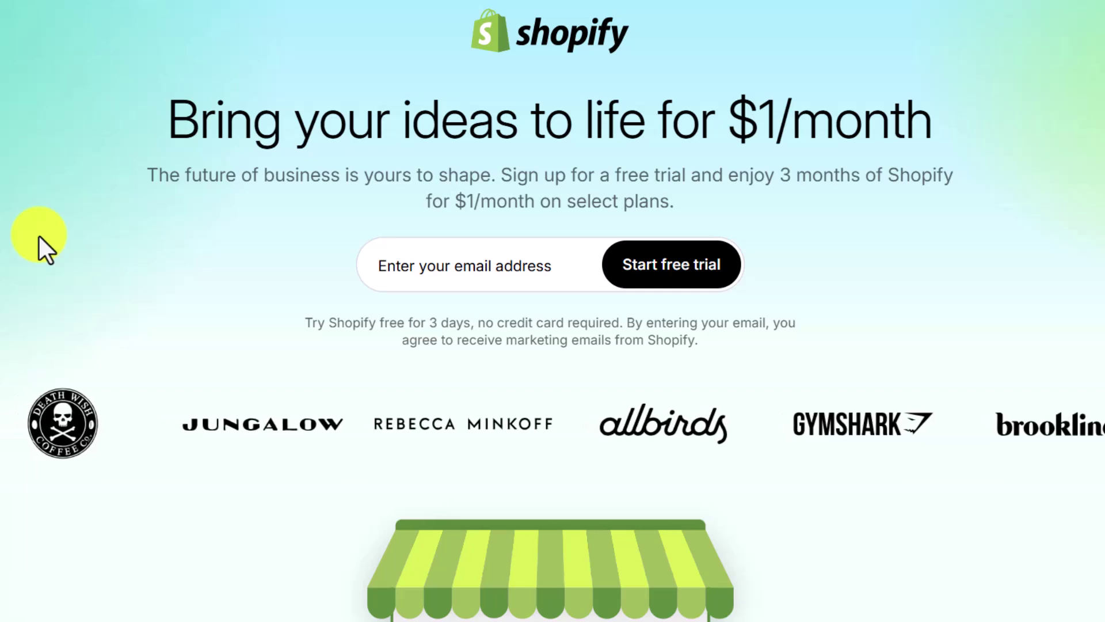
Read the $1/month headline and the free trial offer on the Shopify sign-up page.
drag(141, 124, 930, 134)
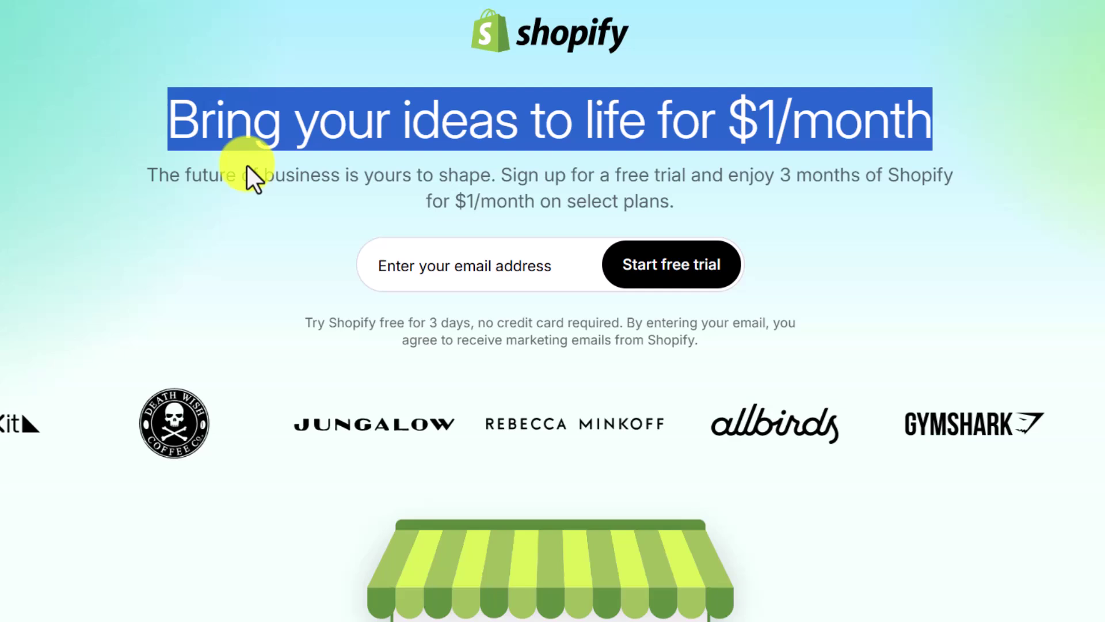
drag(128, 172, 741, 198)
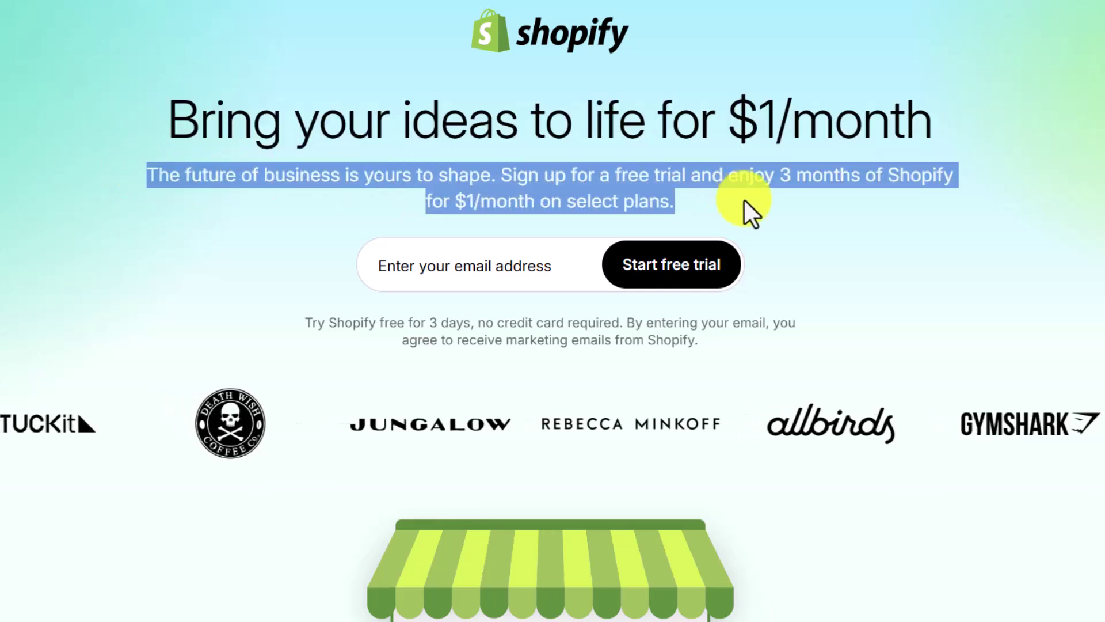
click(521, 257)
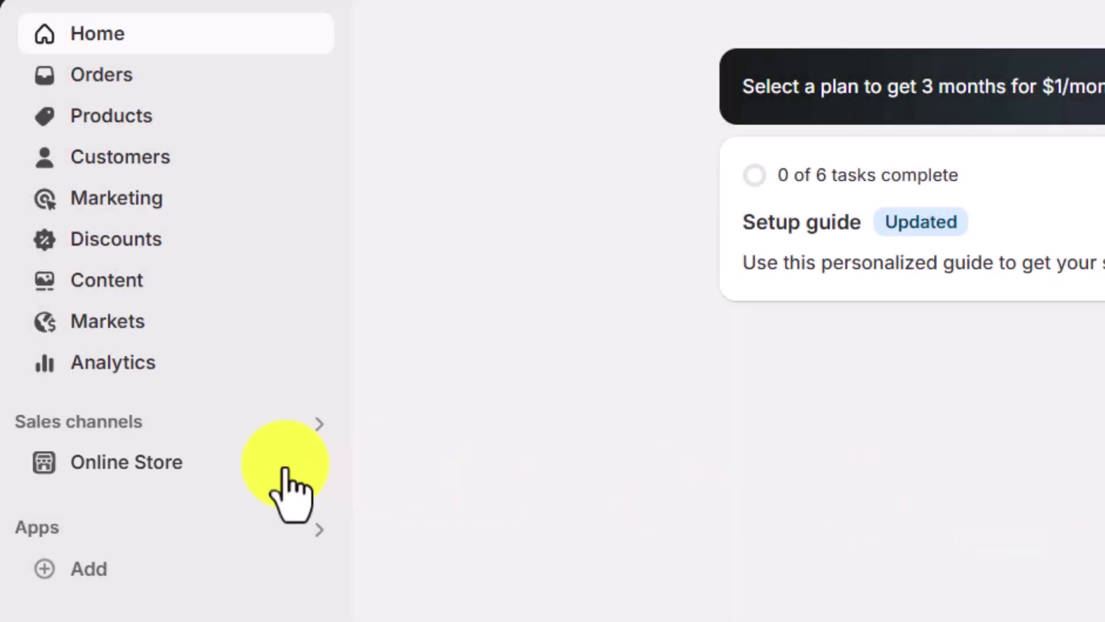
Go to the new store's Online Store themes and visit the Theme Store to import a theme.
click(286, 469)
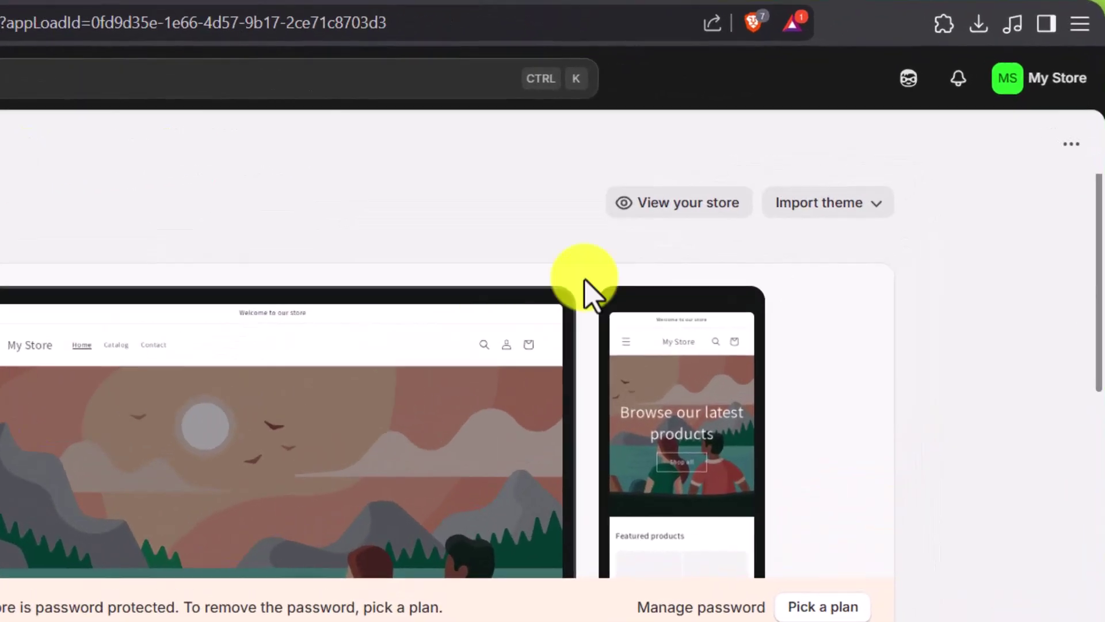
click(833, 207)
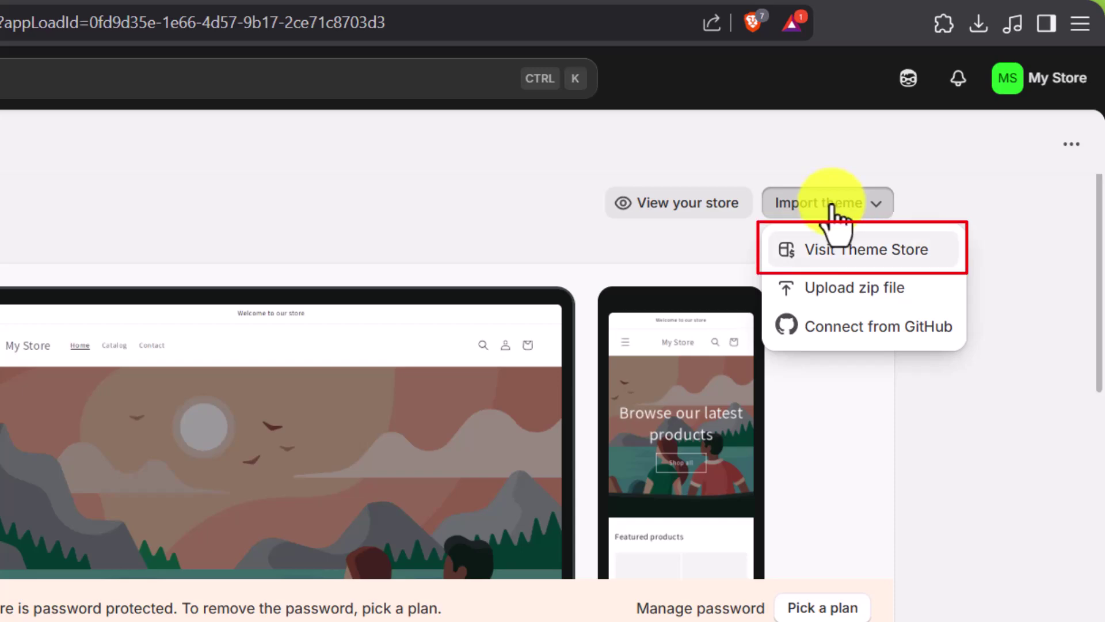
click(838, 252)
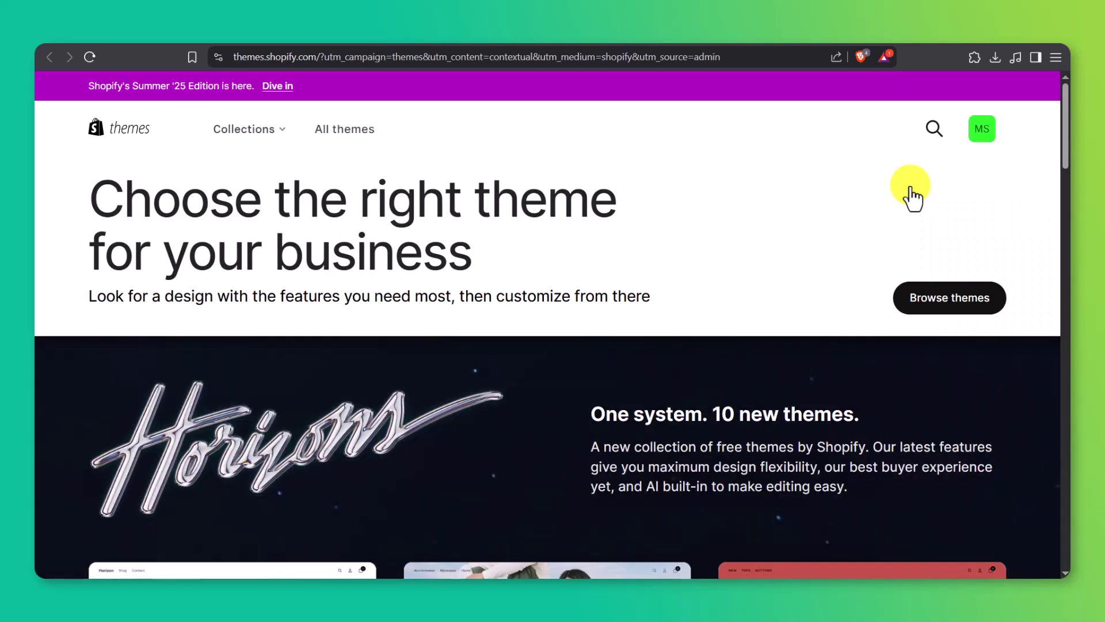
Search the Theme Store for "horizon" and open the free Horizon theme's page.
click(932, 128)
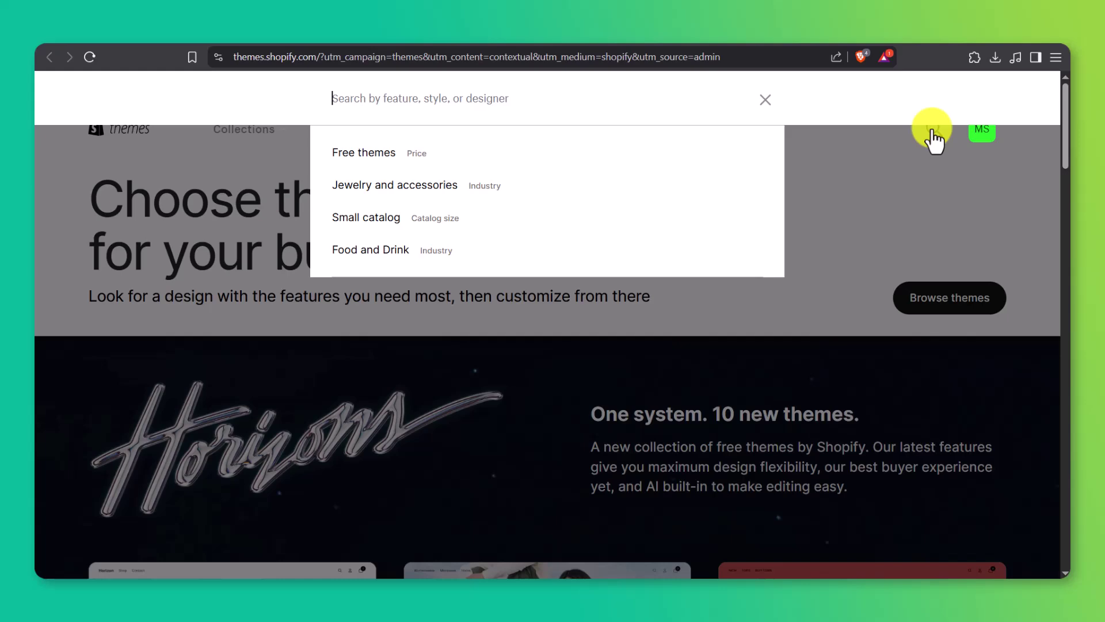
text(hori)
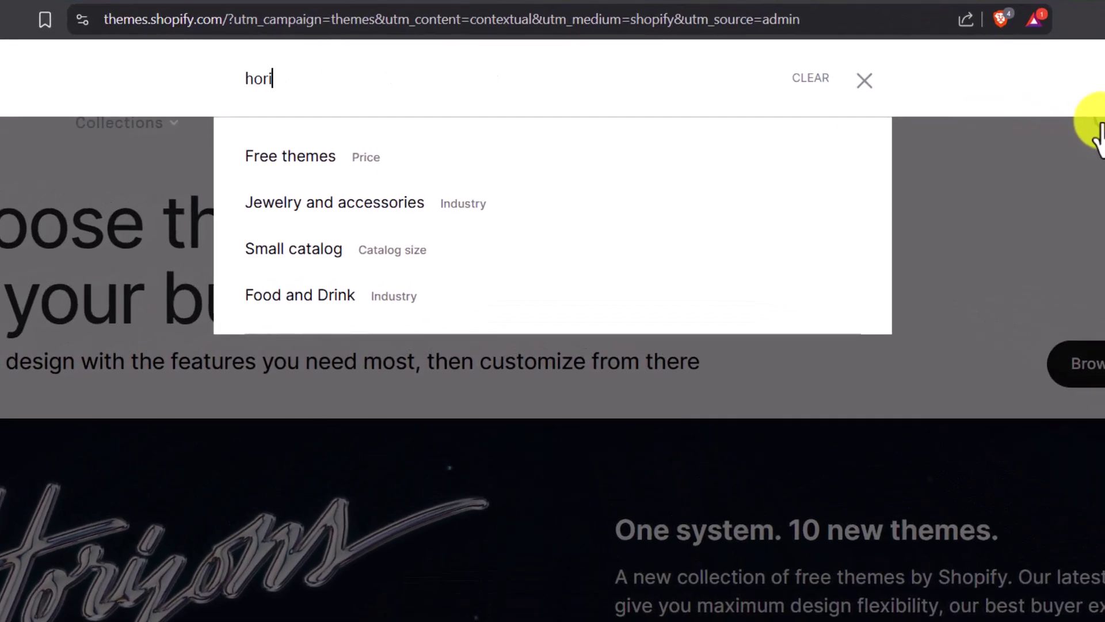
key(Return)
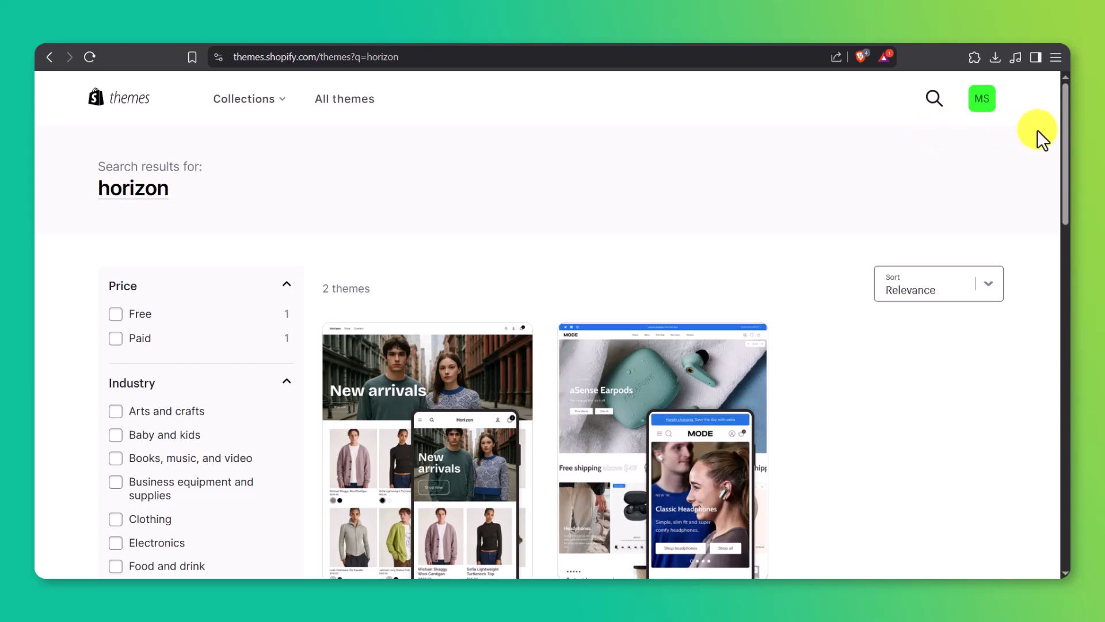
scroll(1065, 163, down, 2)
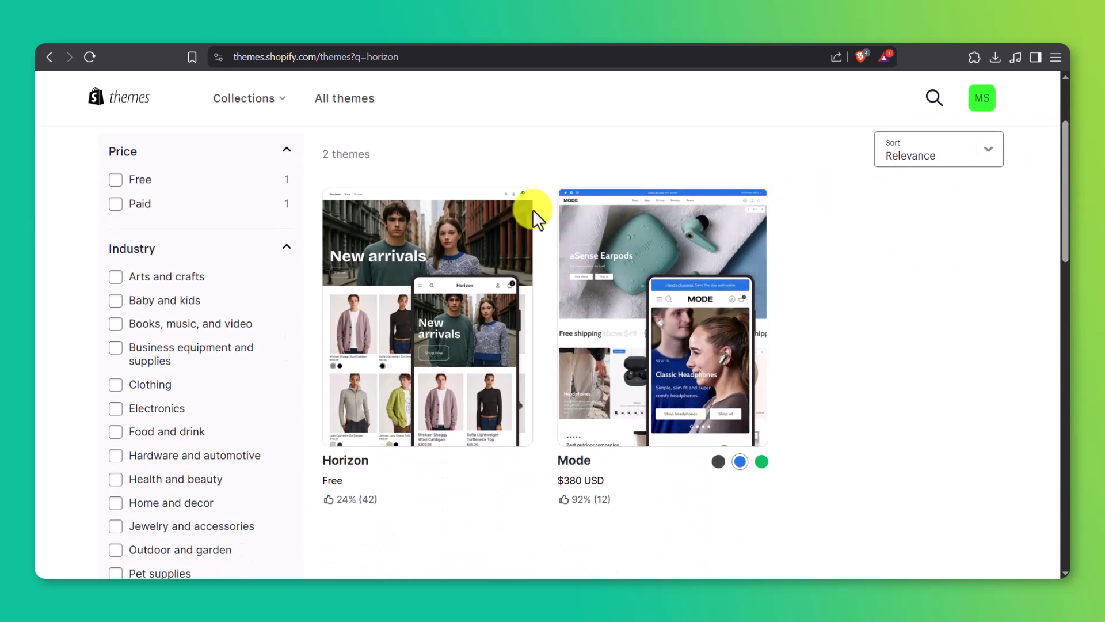
click(482, 219)
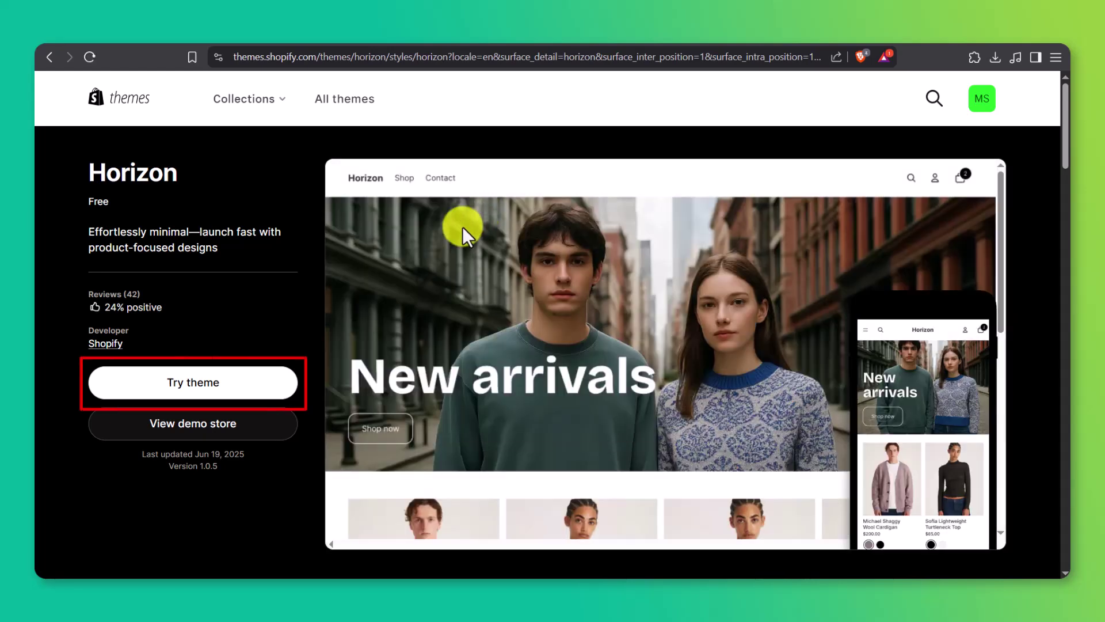
Add the Horizon theme to the store and open it from the theme library for customization.
click(268, 383)
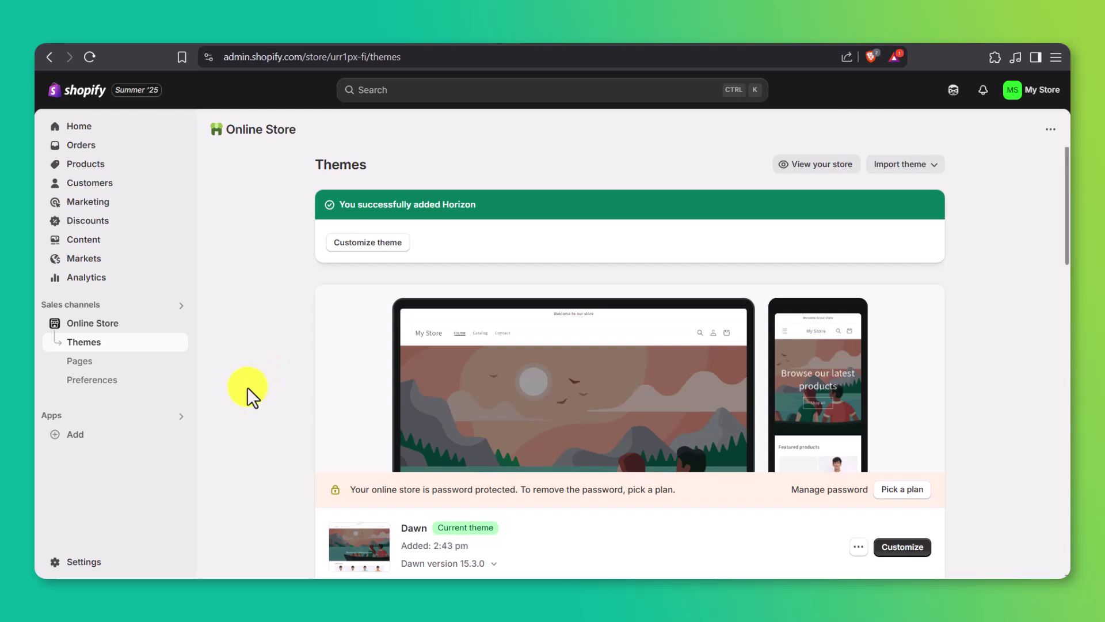
drag(1064, 202, 1062, 295)
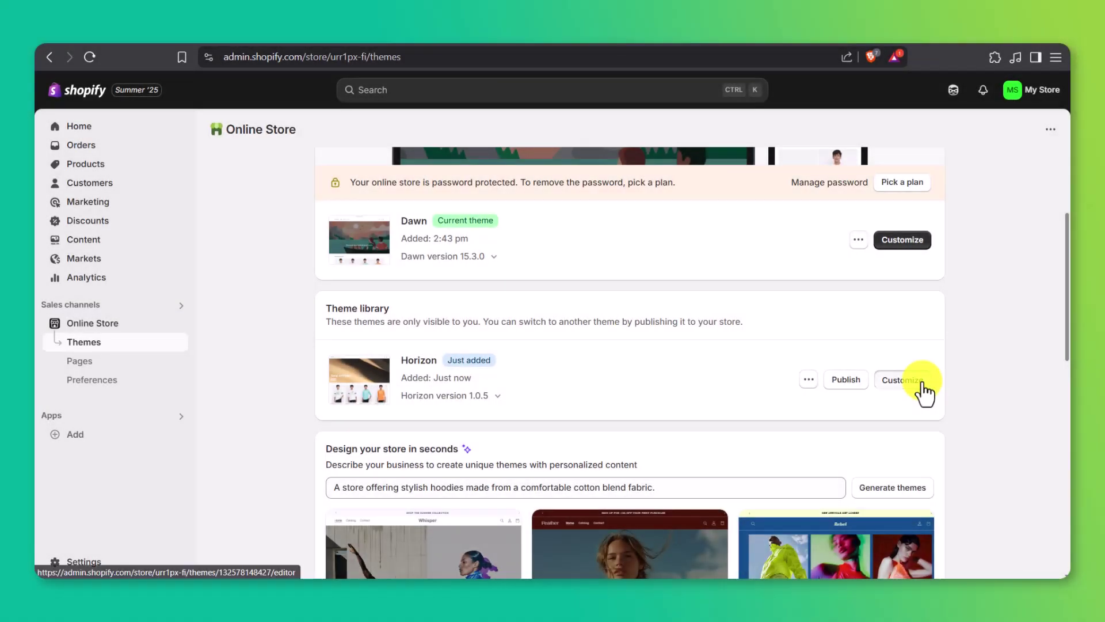
click(920, 380)
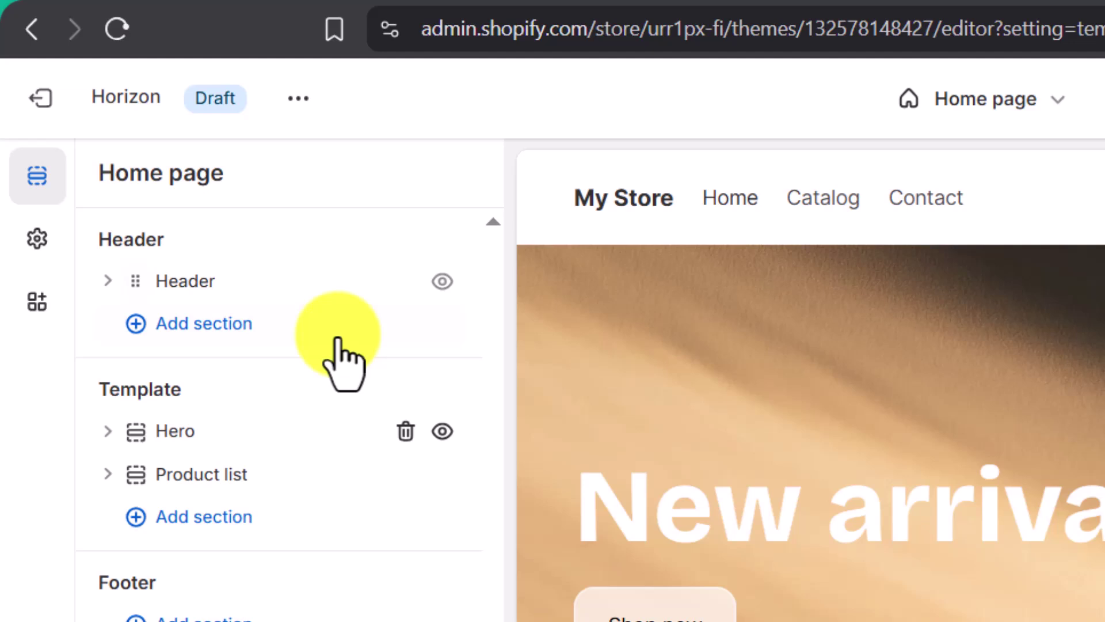
Examine the blocks inside the home page's Header, Hero, Product list and Footer sections, and look over the page preview.
click(108, 281)
click(108, 281)
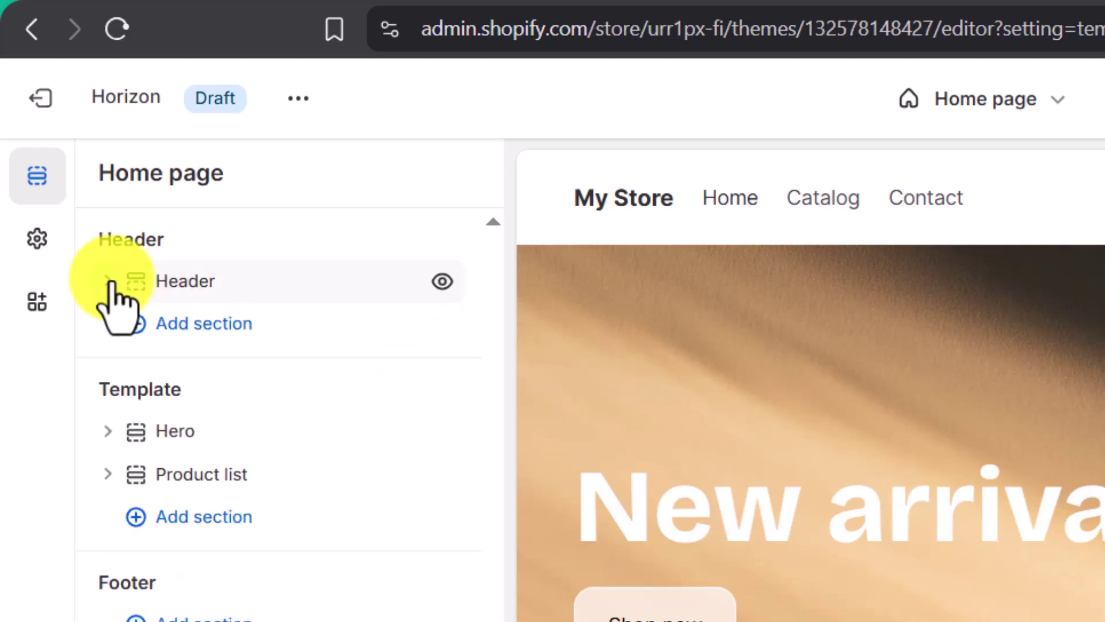
click(105, 431)
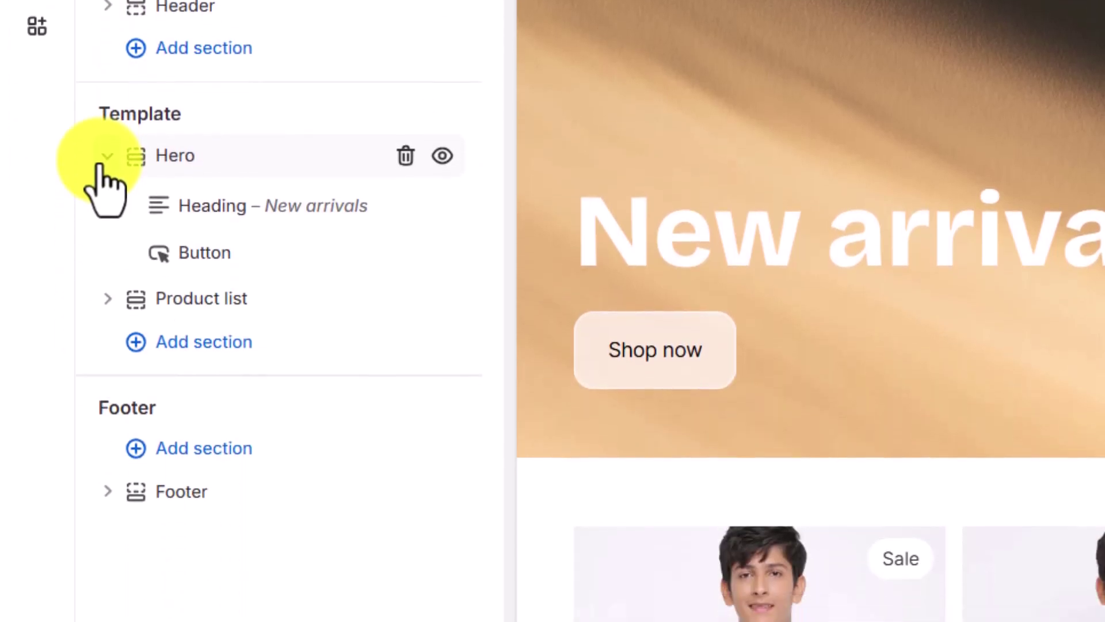
click(107, 156)
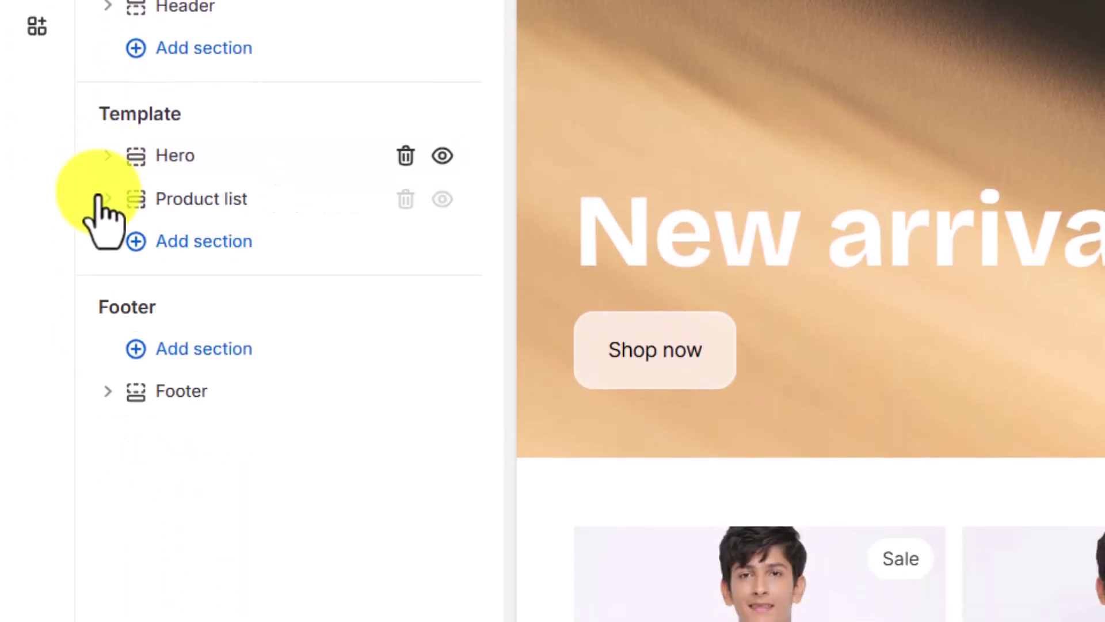
click(107, 198)
click(106, 199)
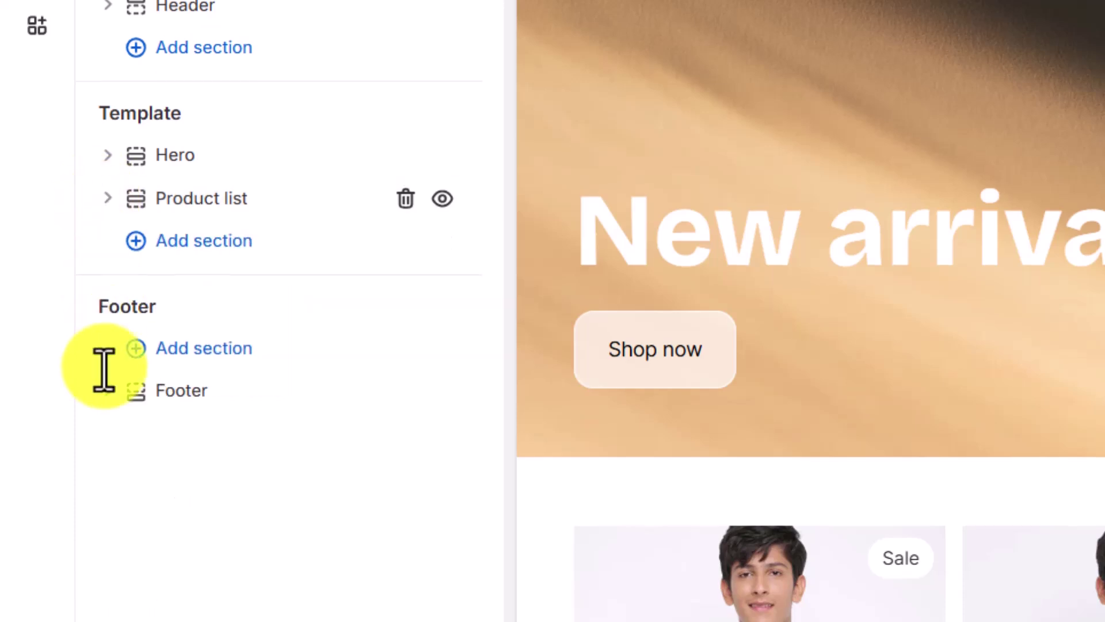
click(107, 390)
click(107, 390)
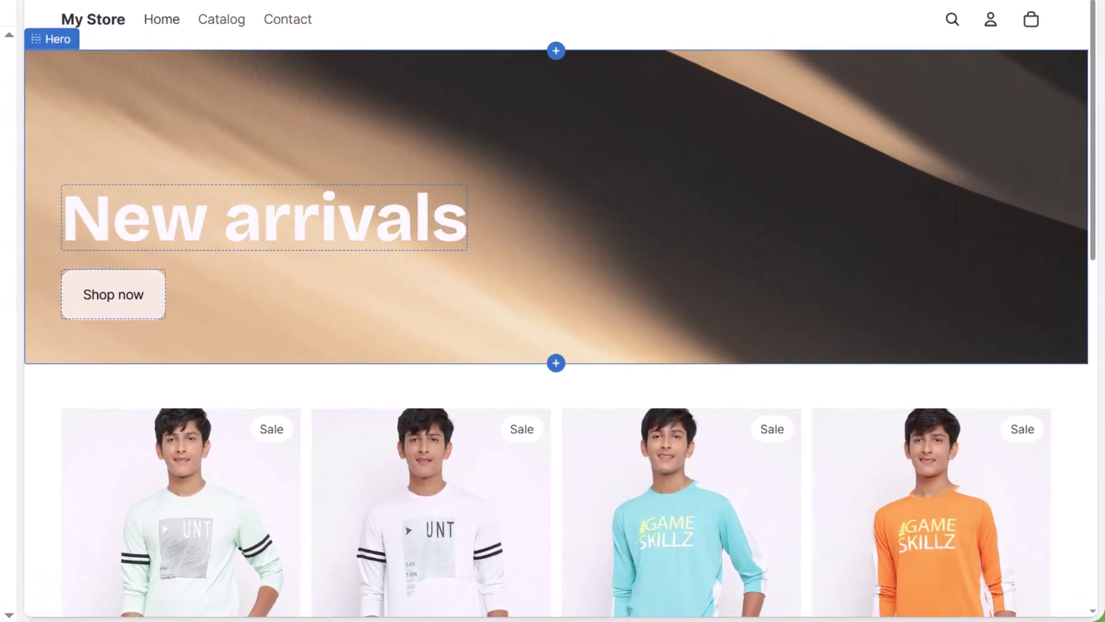
mouse_move(1093, 183)
mouse_down()
mouse_move(1095, 556)
mouse_move(1101, 173)
mouse_up()
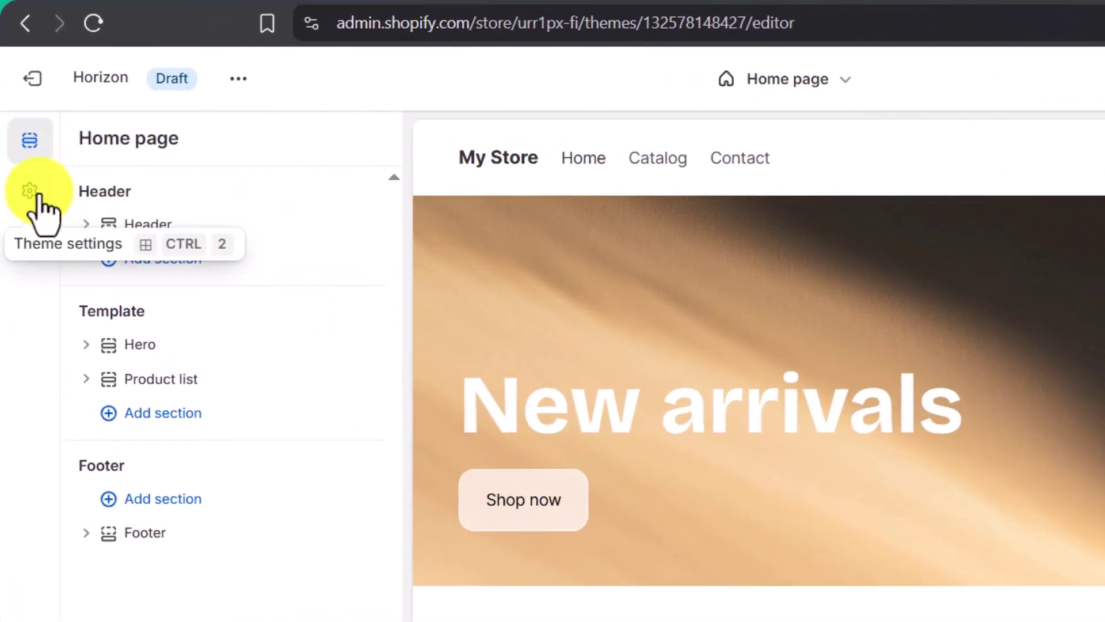
Open the theme's logo and favicon settings and upload 1.png as the default logo.
click(30, 191)
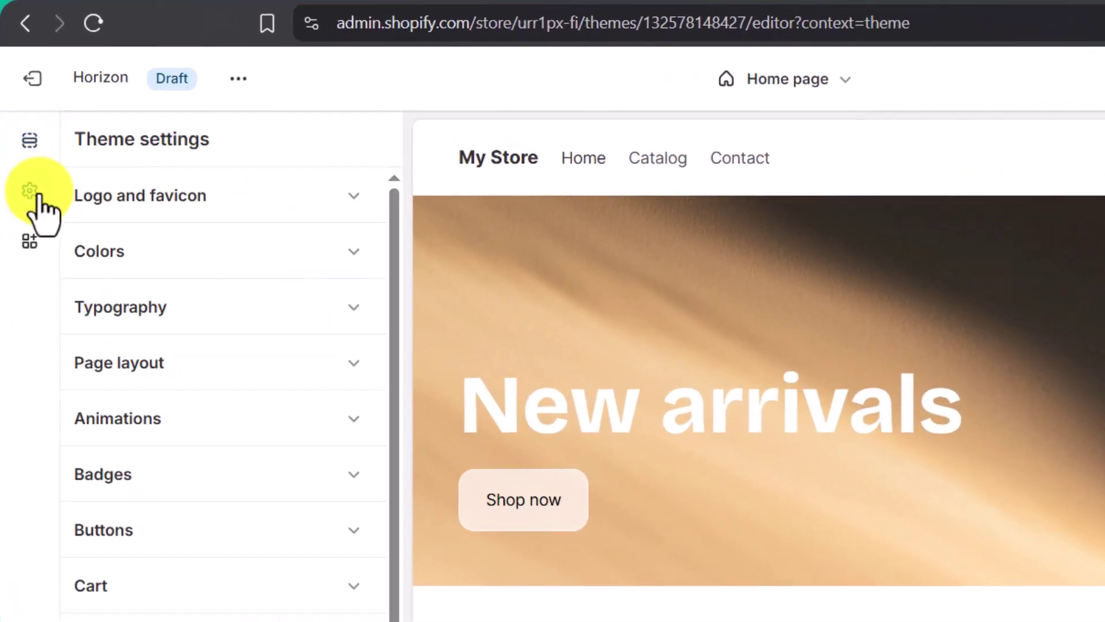
click(171, 199)
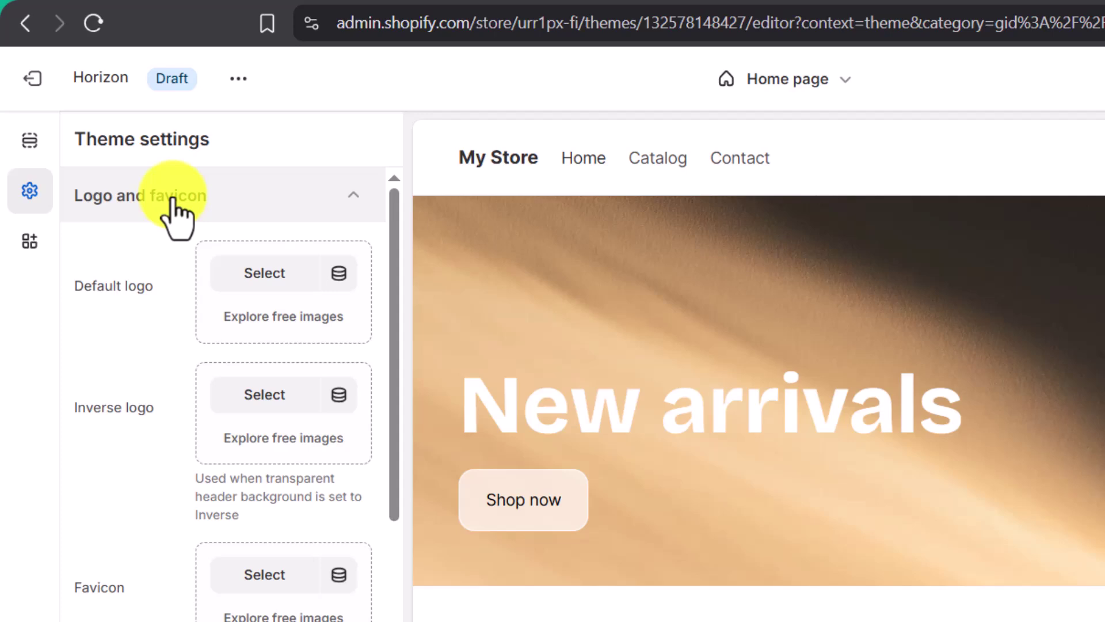
click(240, 277)
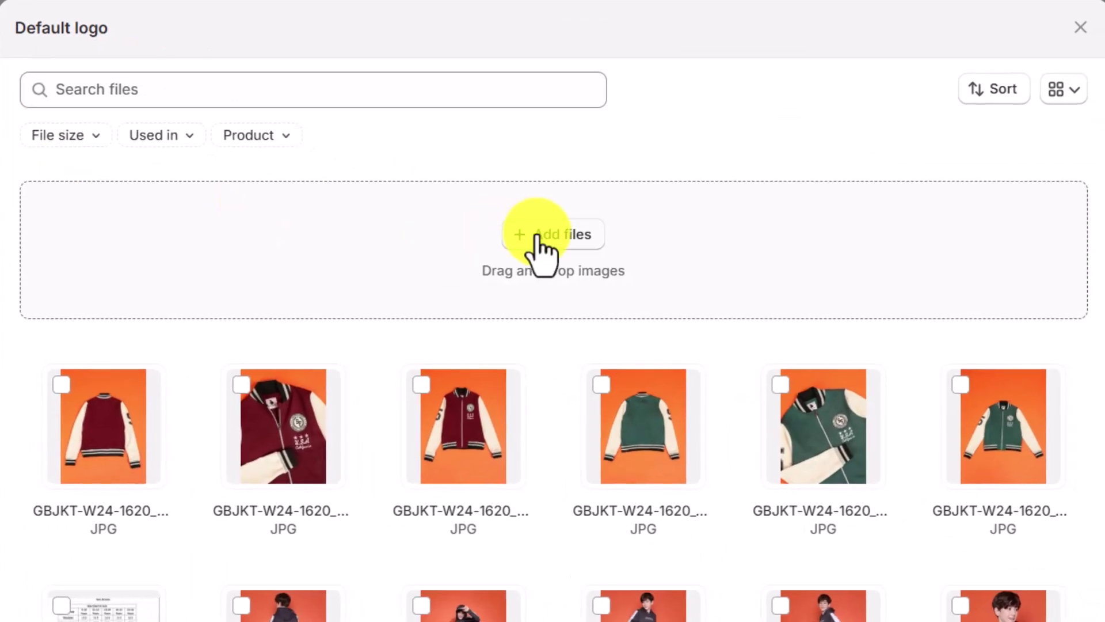
click(538, 236)
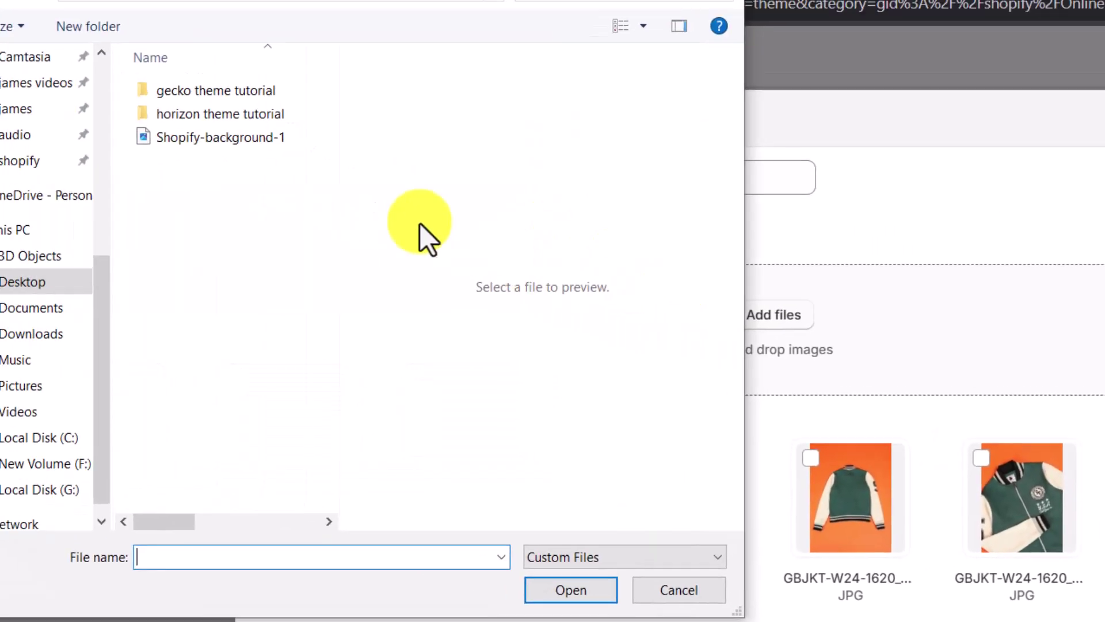
key(Escape)
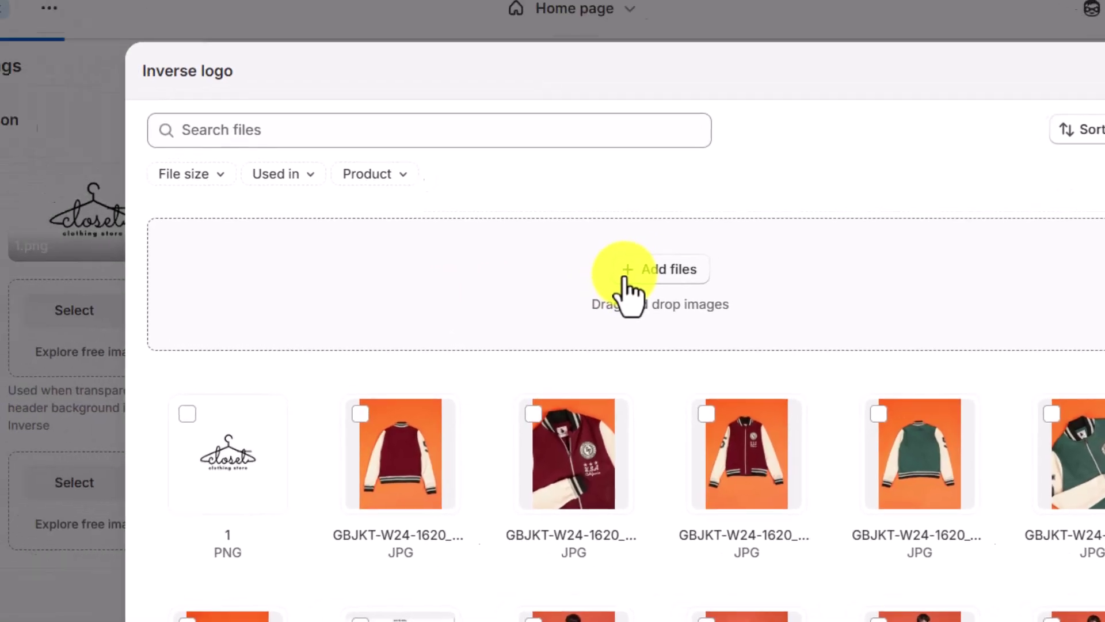
Upload 2.png as the inverse logo and collapse the logo and favicon settings.
click(548, 227)
double_click(270, 254)
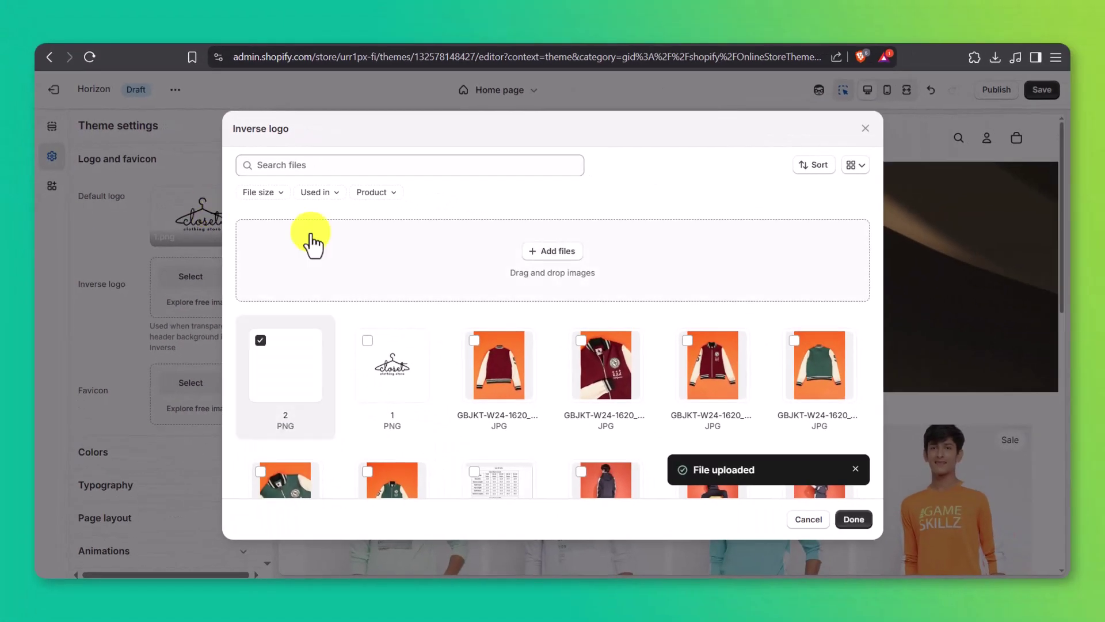
click(846, 519)
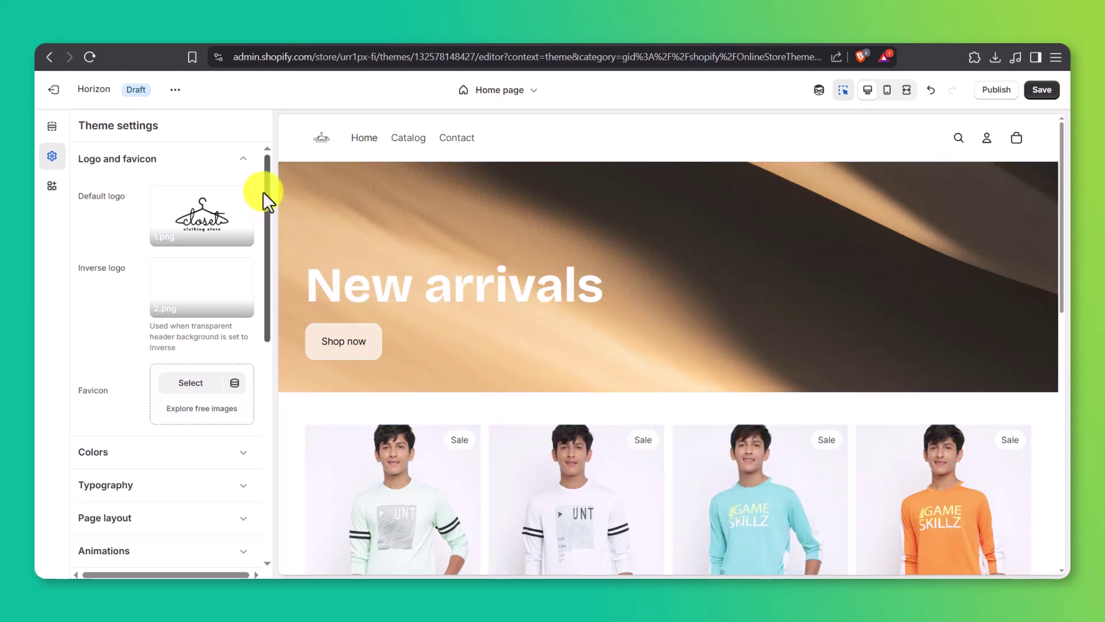
click(232, 162)
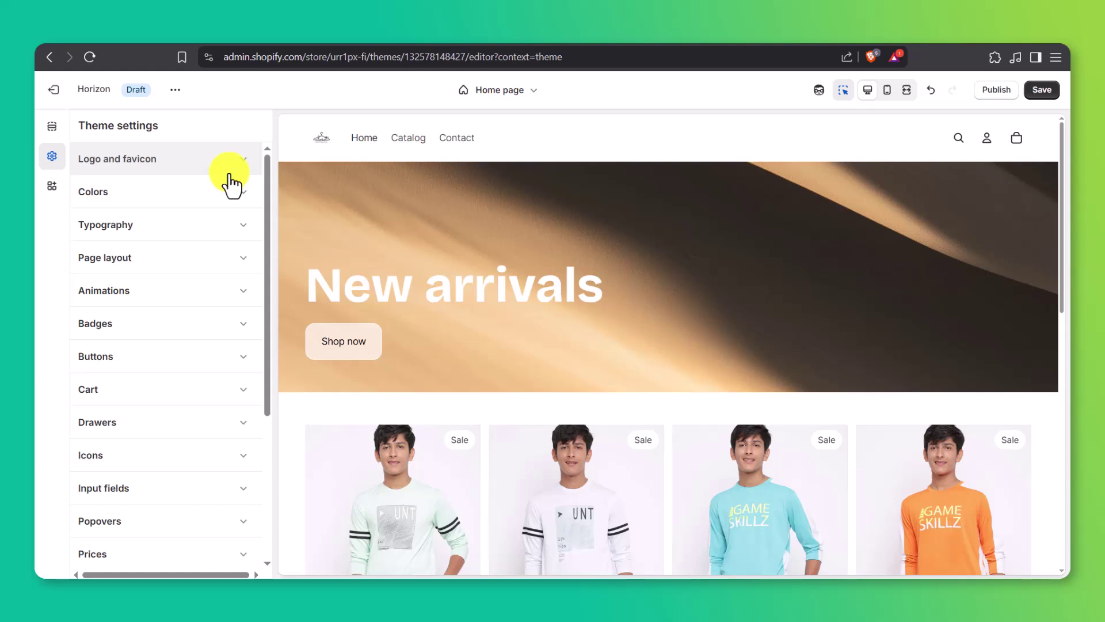
Look over the theme's Colors and Typography settings.
click(229, 196)
click(229, 199)
click(228, 224)
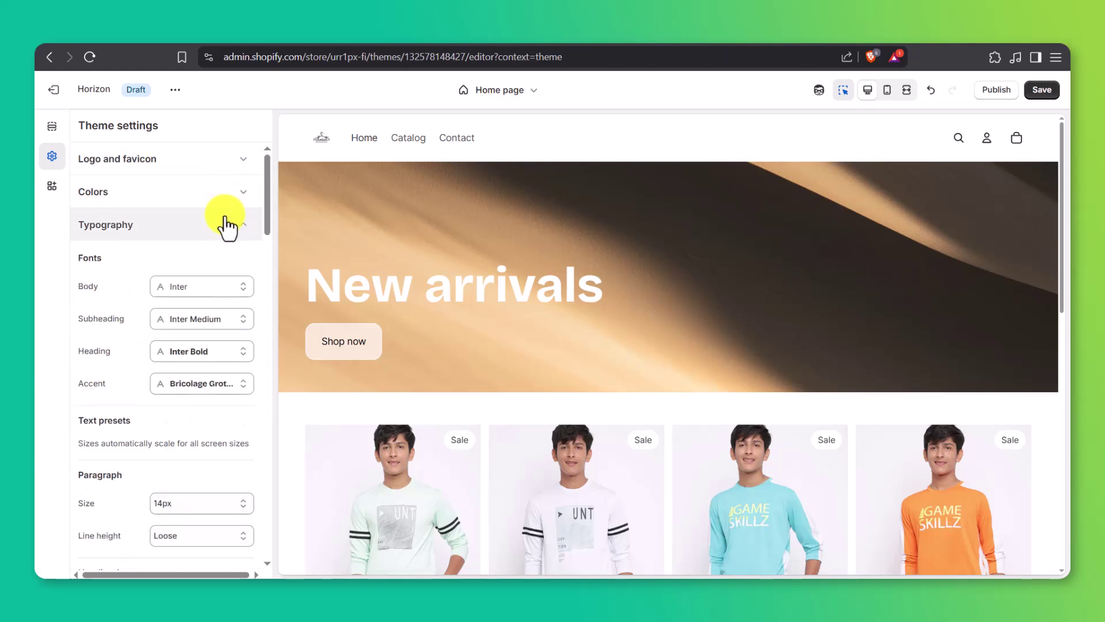
scroll(226, 222, down, 5)
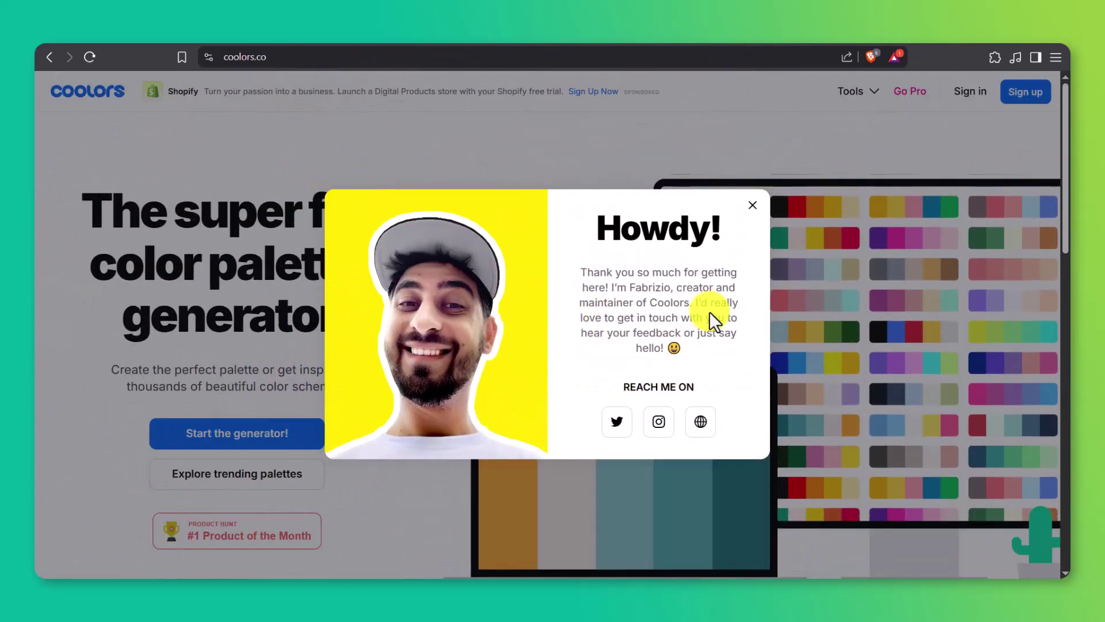
Switch to Coolors, dismiss the welcome pop-up and generate several color palettes for inspiration in the palette generator.
click(751, 206)
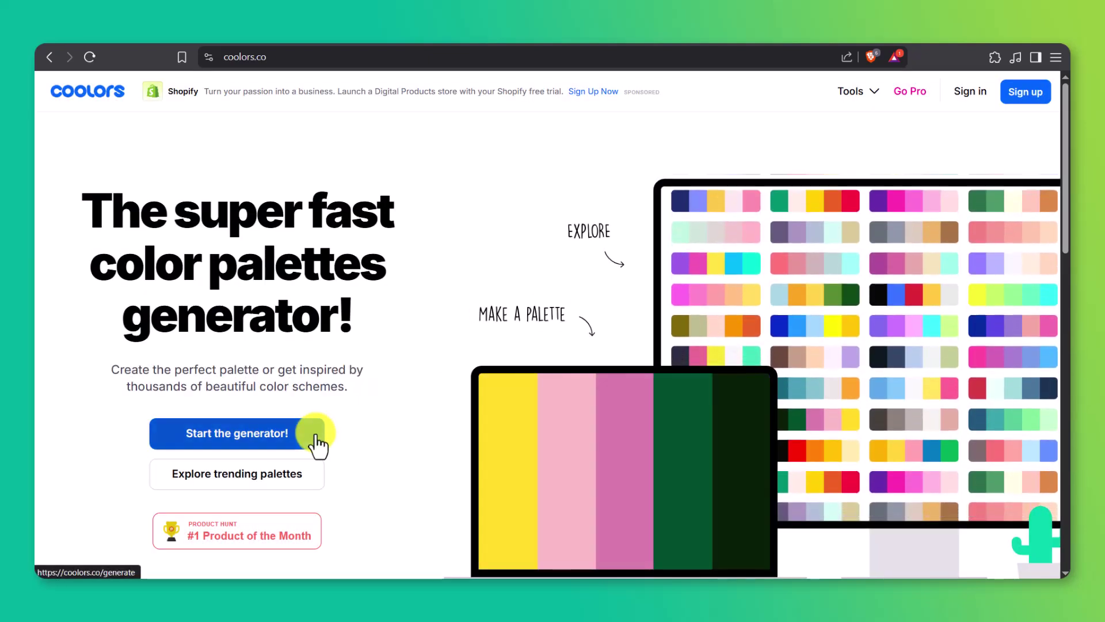
click(316, 437)
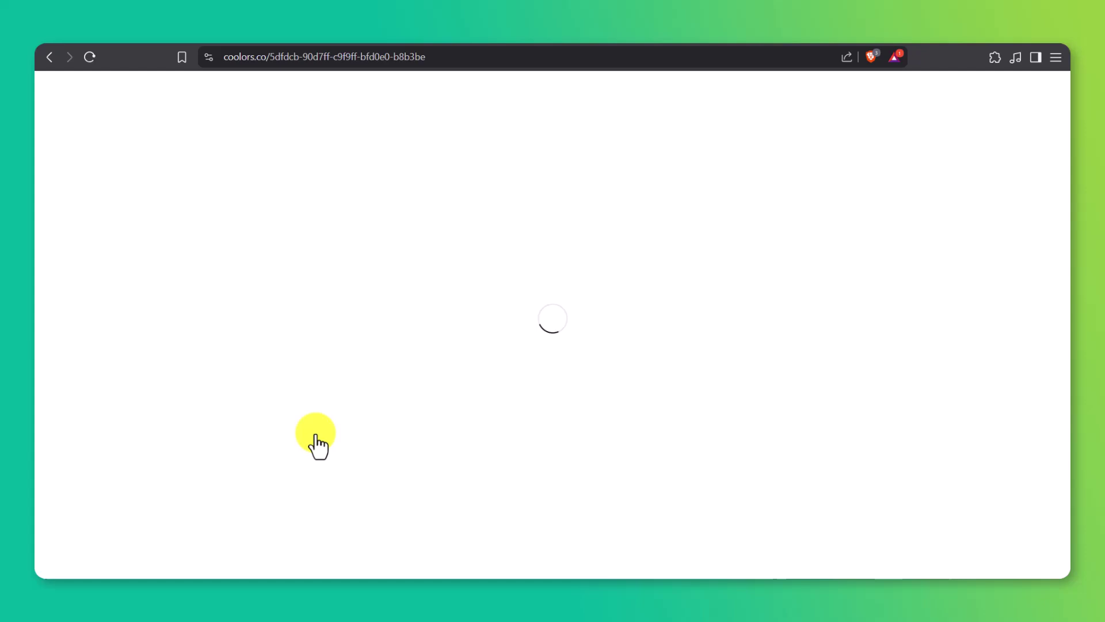
key(space)
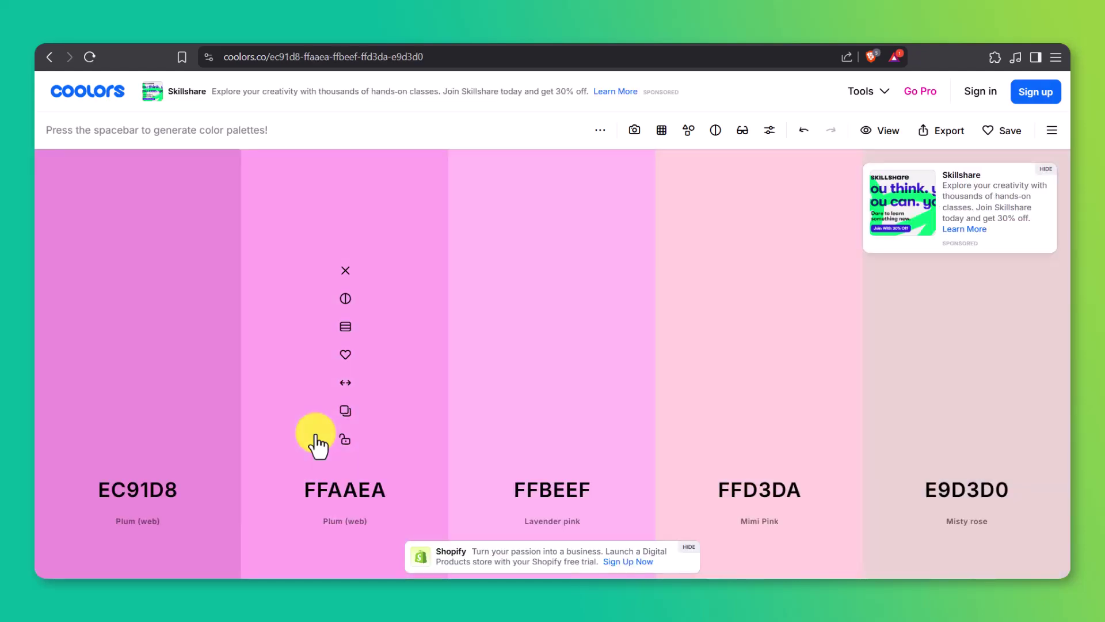
key(space)
key(space)
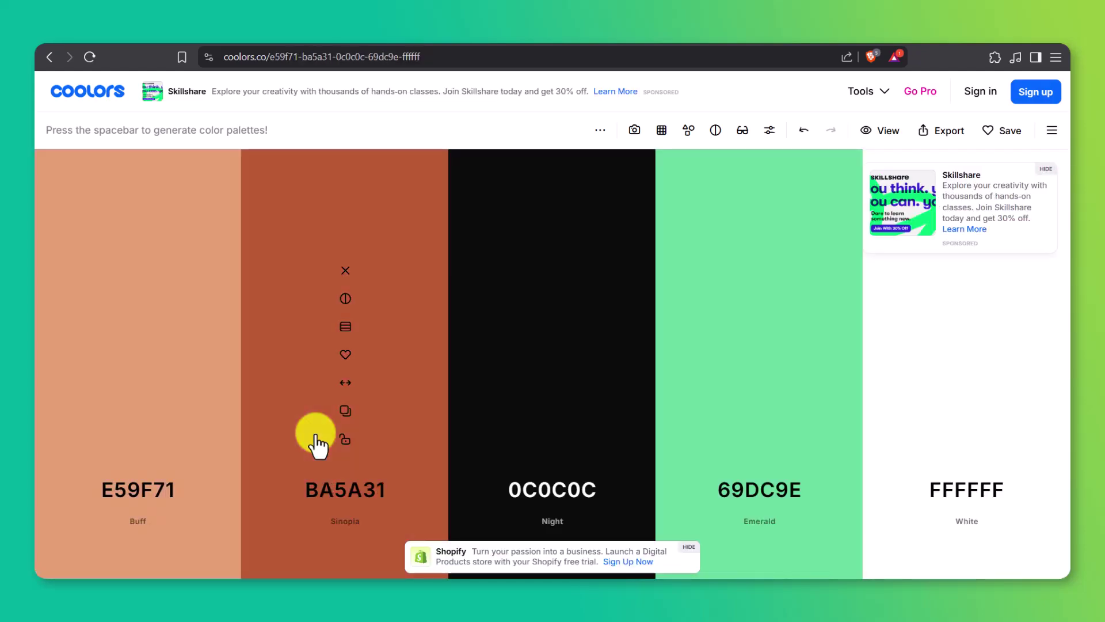
key(space)
key(space)
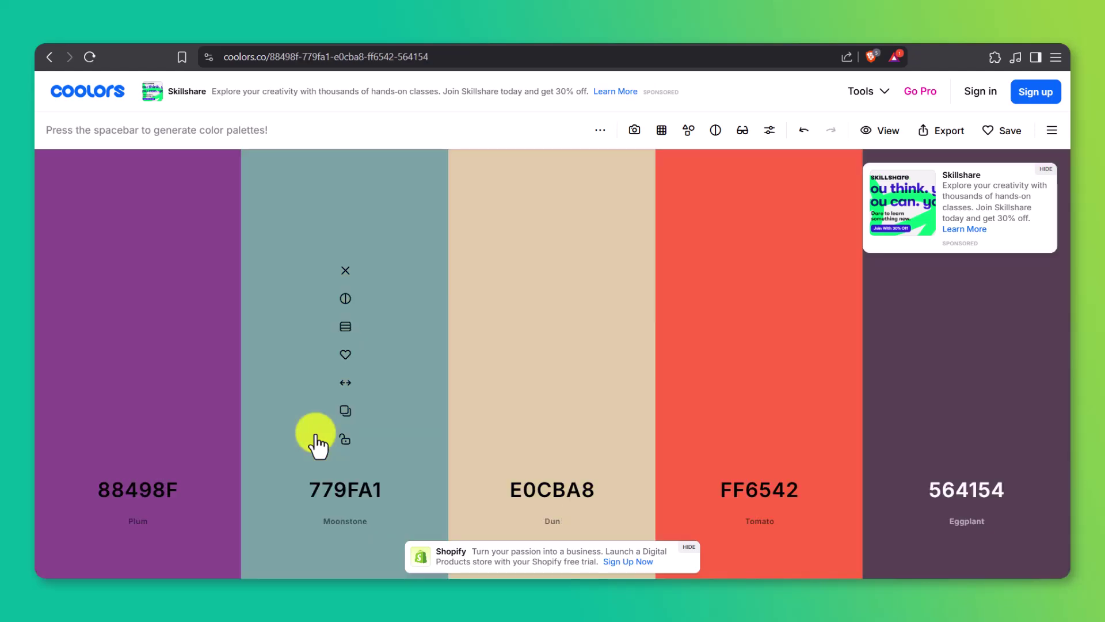
key(space)
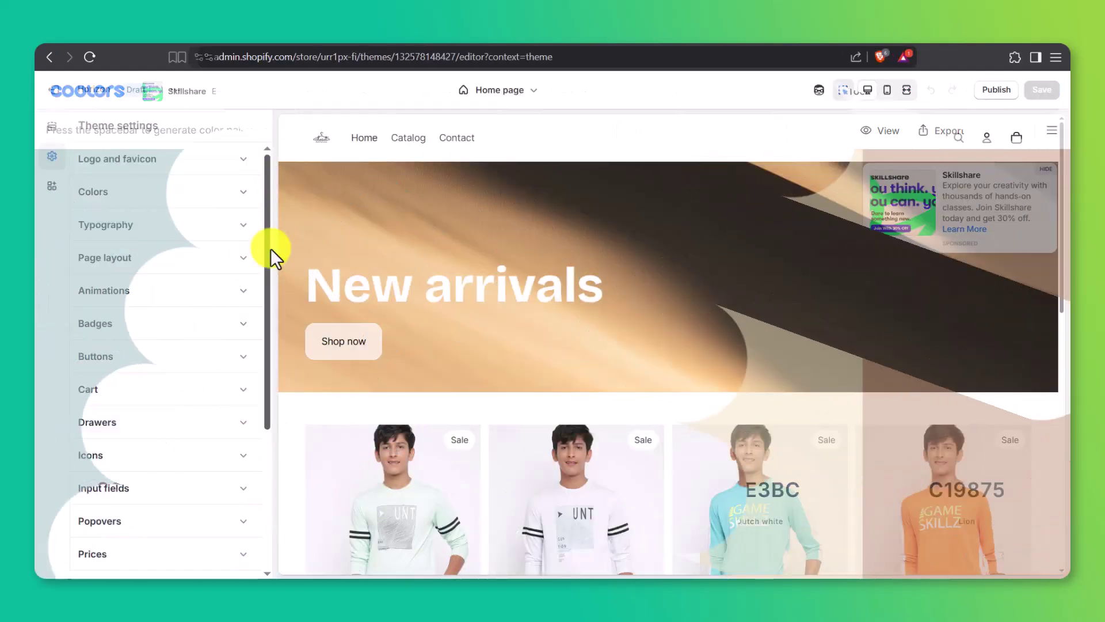
Switch back to the Shopify theme editor and browse the fonts available for the Body text in the Typography settings.
click(235, 223)
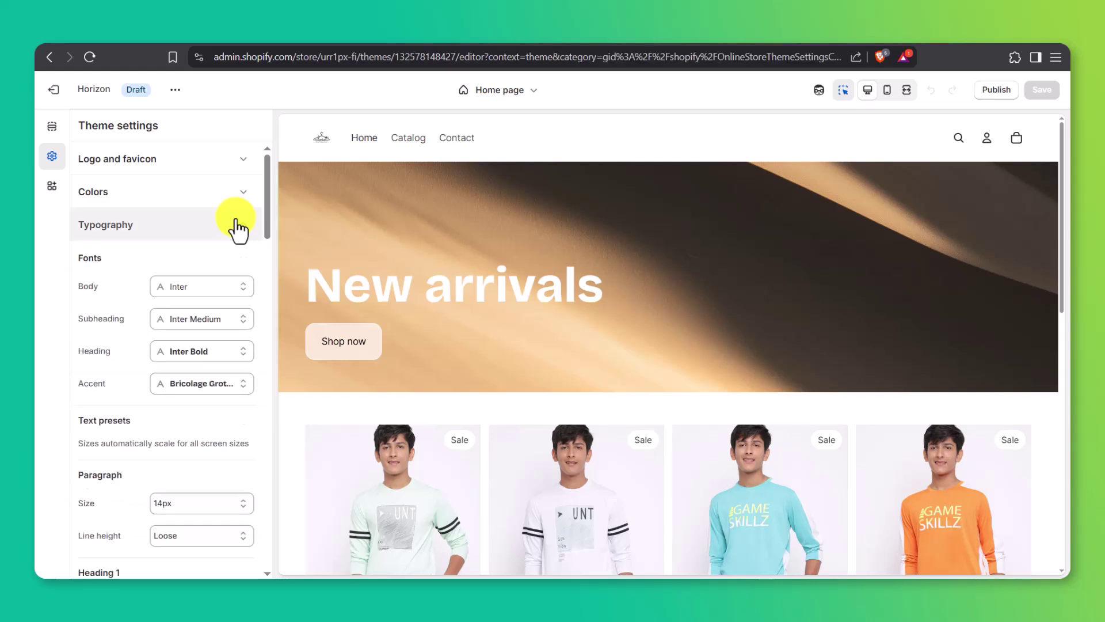
click(217, 286)
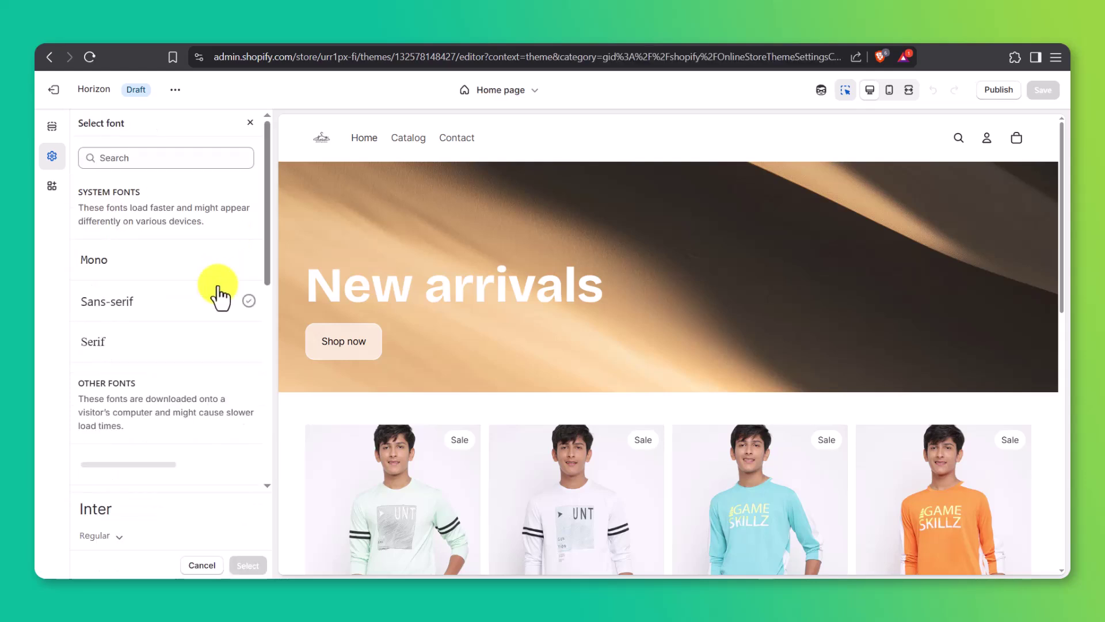
scroll(218, 286, down, 10)
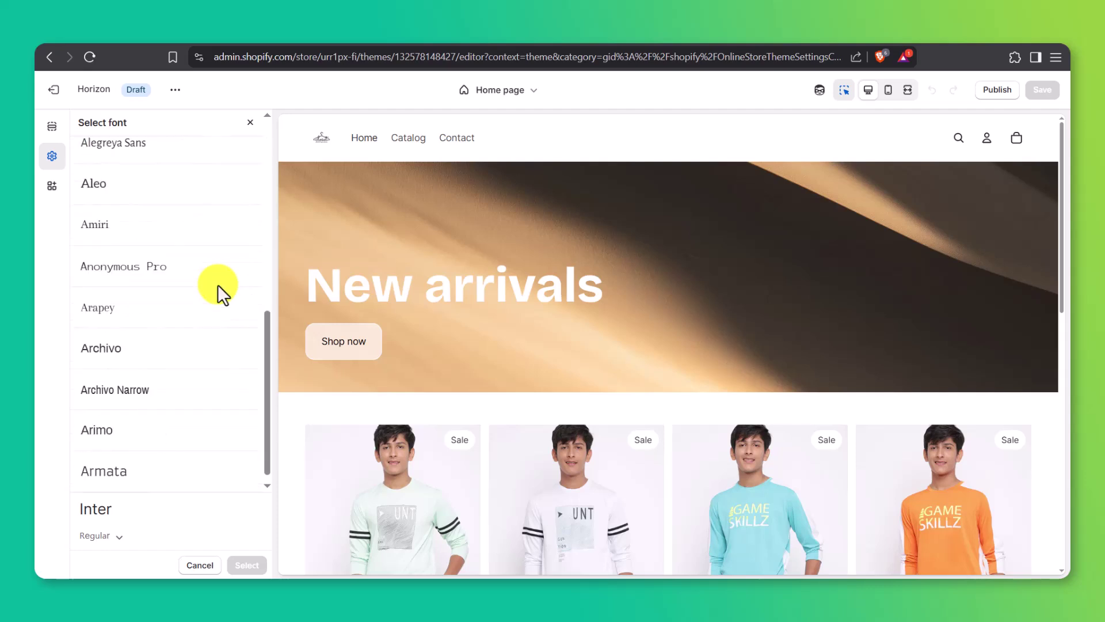
scroll(217, 286, down, 7)
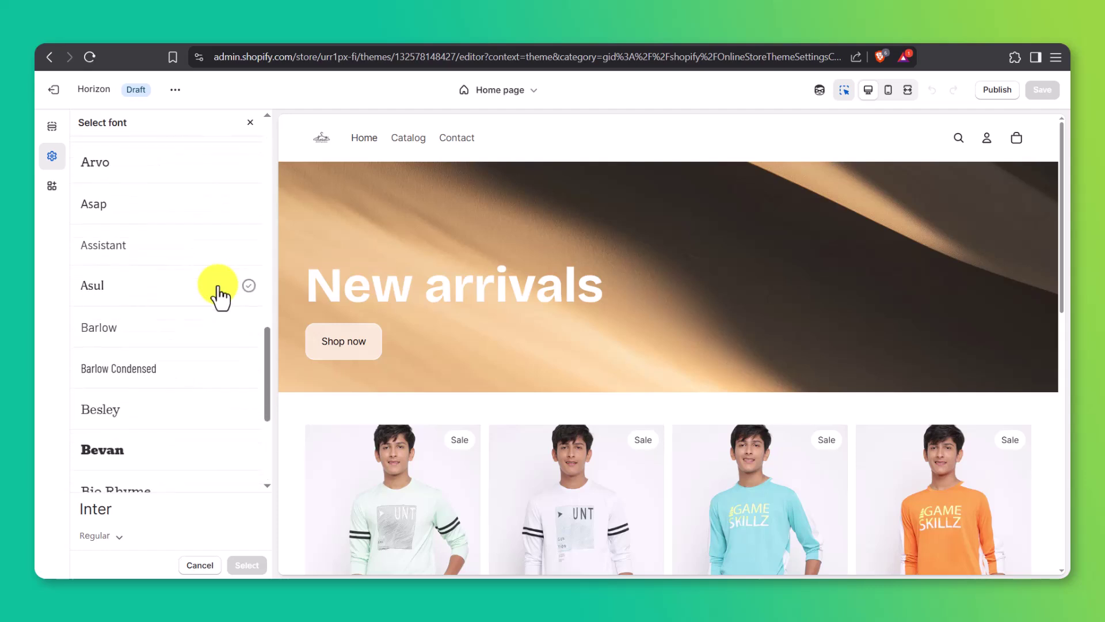
scroll(220, 297, down, 6)
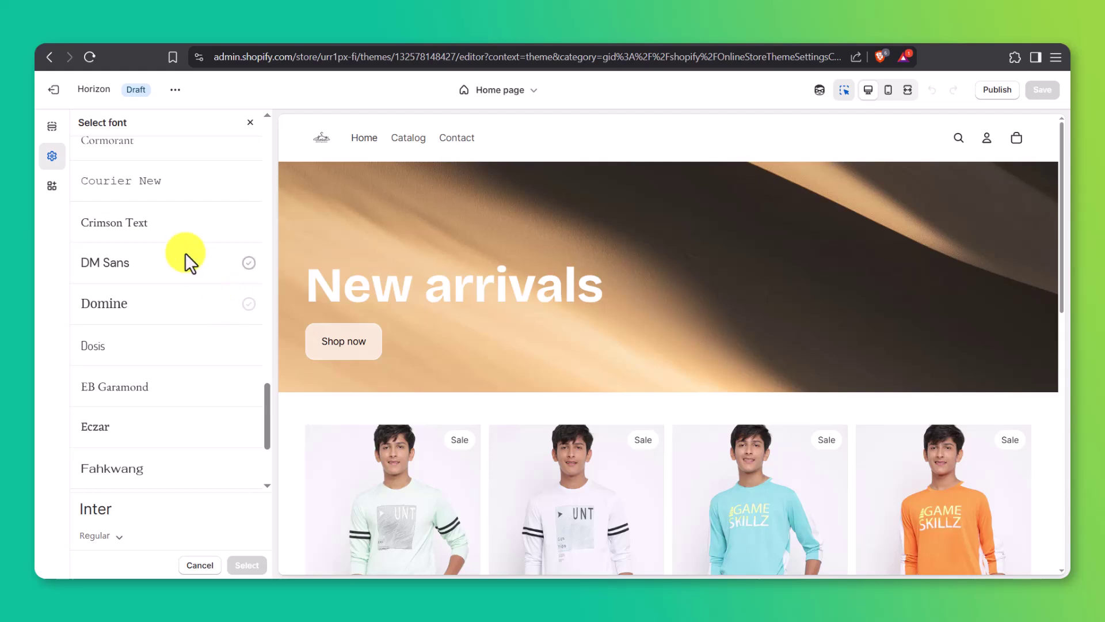
Return to the home page sections and set the Header's logo position to Center.
click(51, 136)
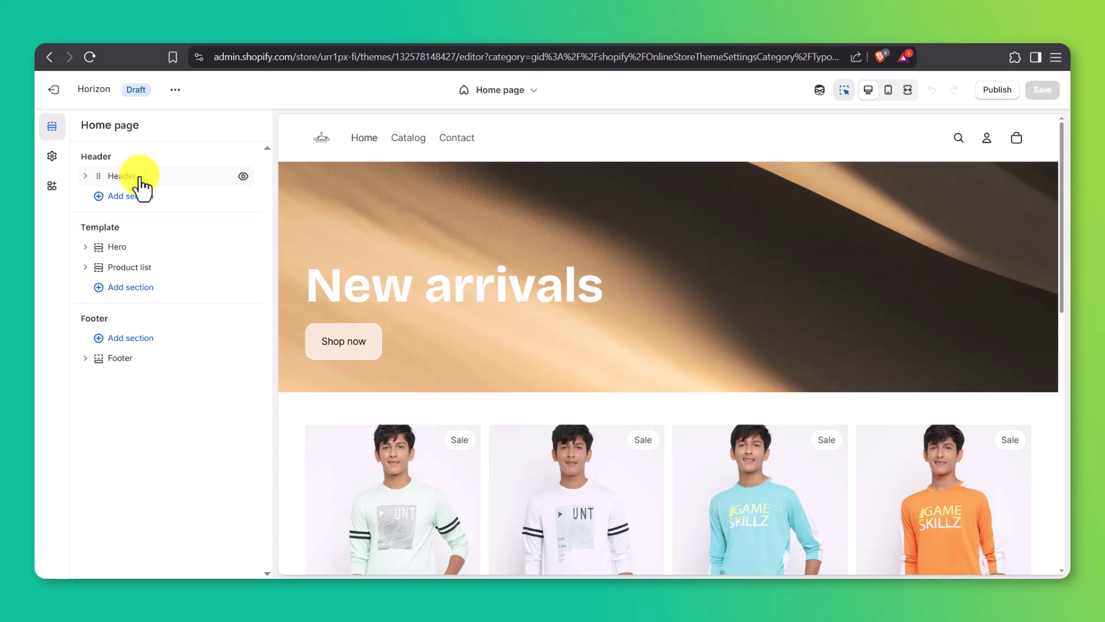
click(122, 176)
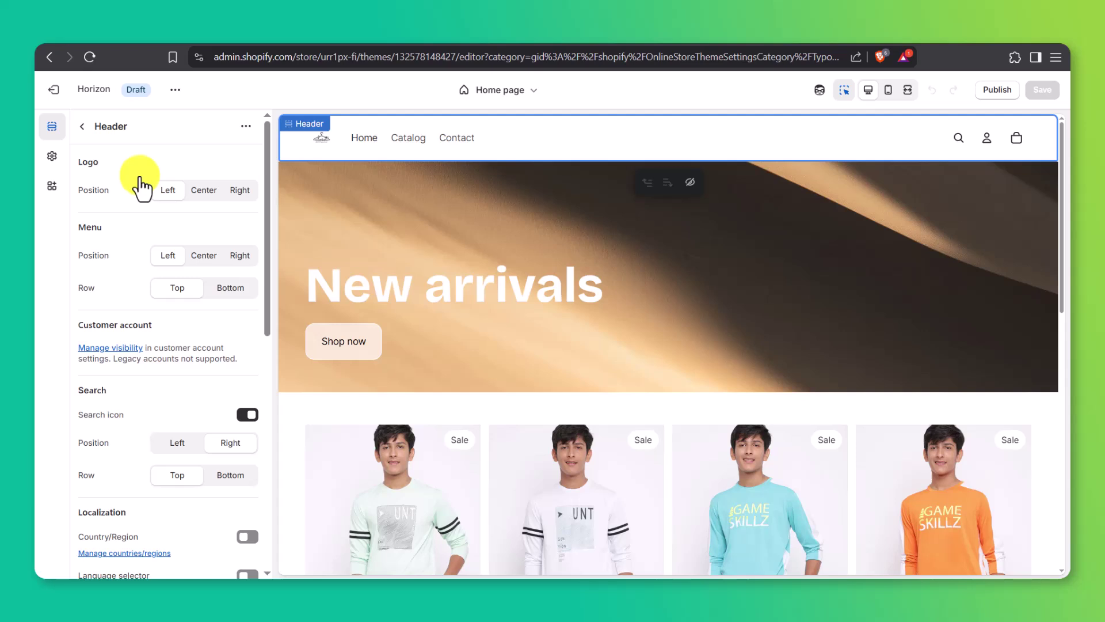
click(198, 194)
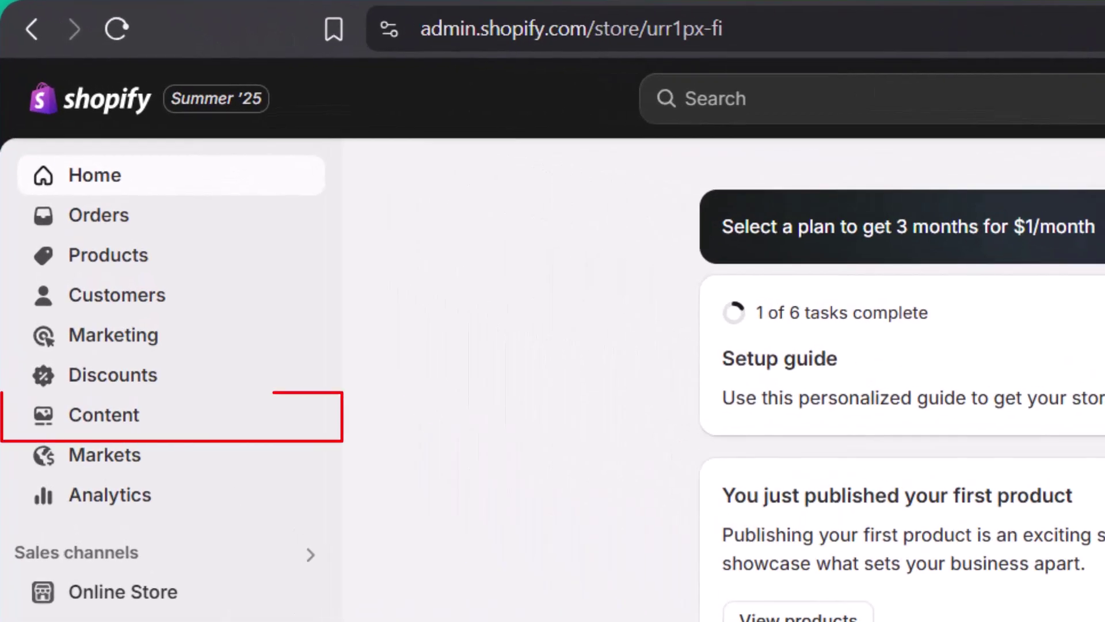
Go to the navigation menus in the Shopify admin's Content area and open Main menu.
click(214, 406)
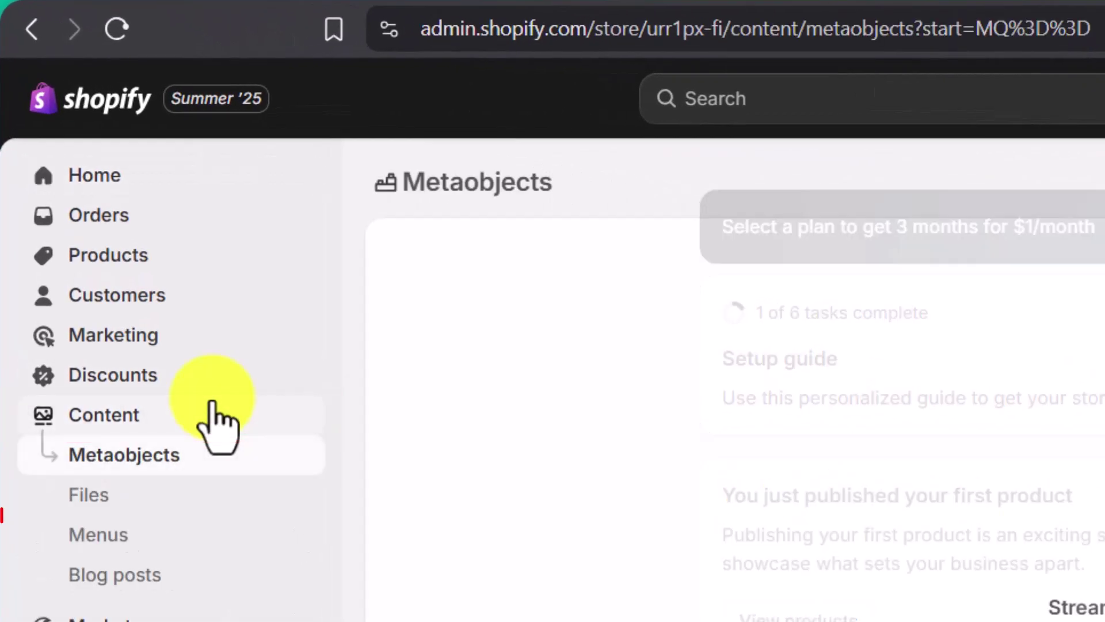
click(197, 534)
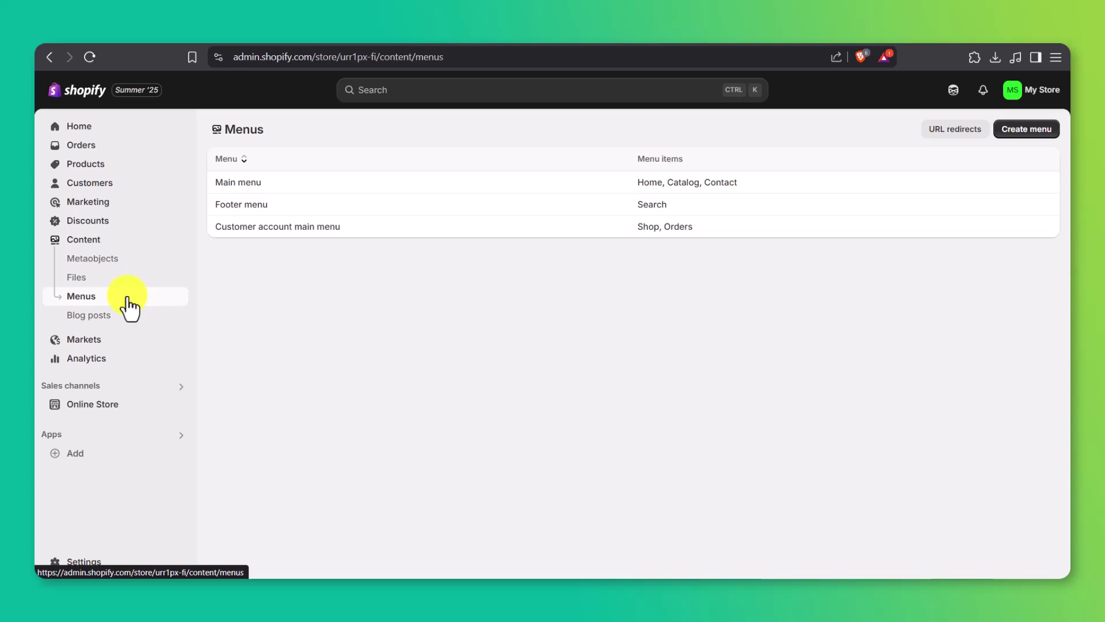
click(339, 188)
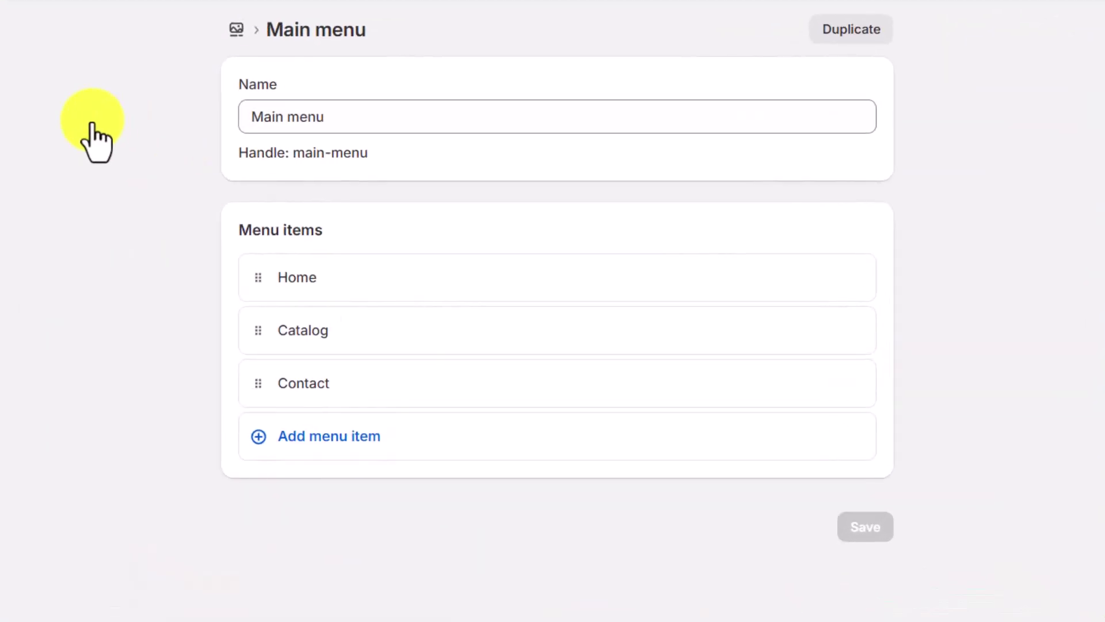
Delete the Catalog and Contact items from Main menu.
mouse_move(853, 340)
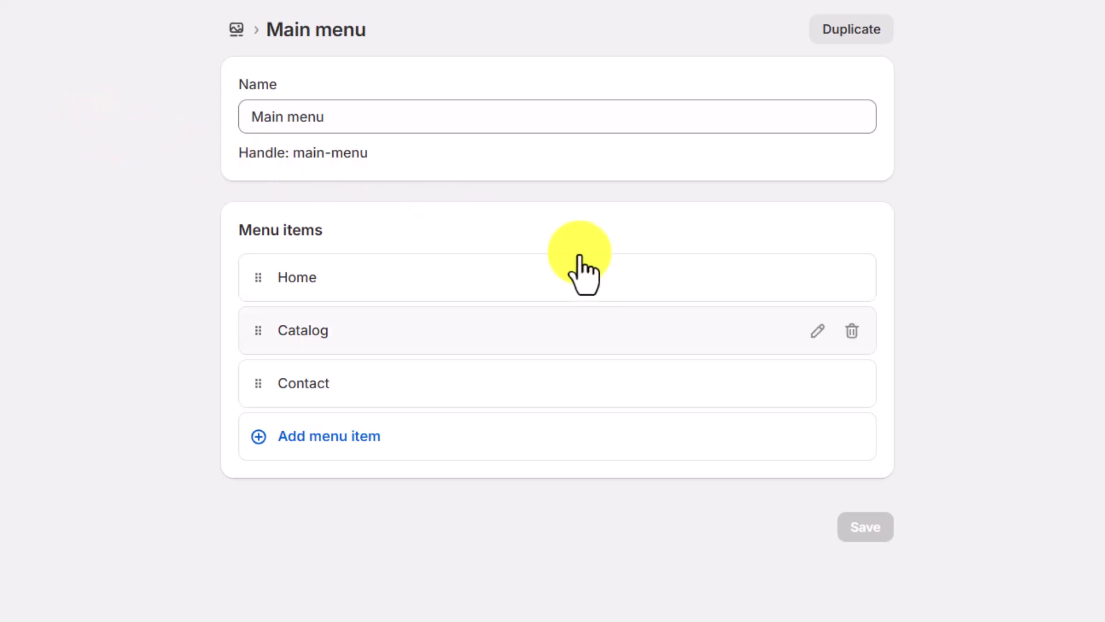
click(851, 332)
click(706, 396)
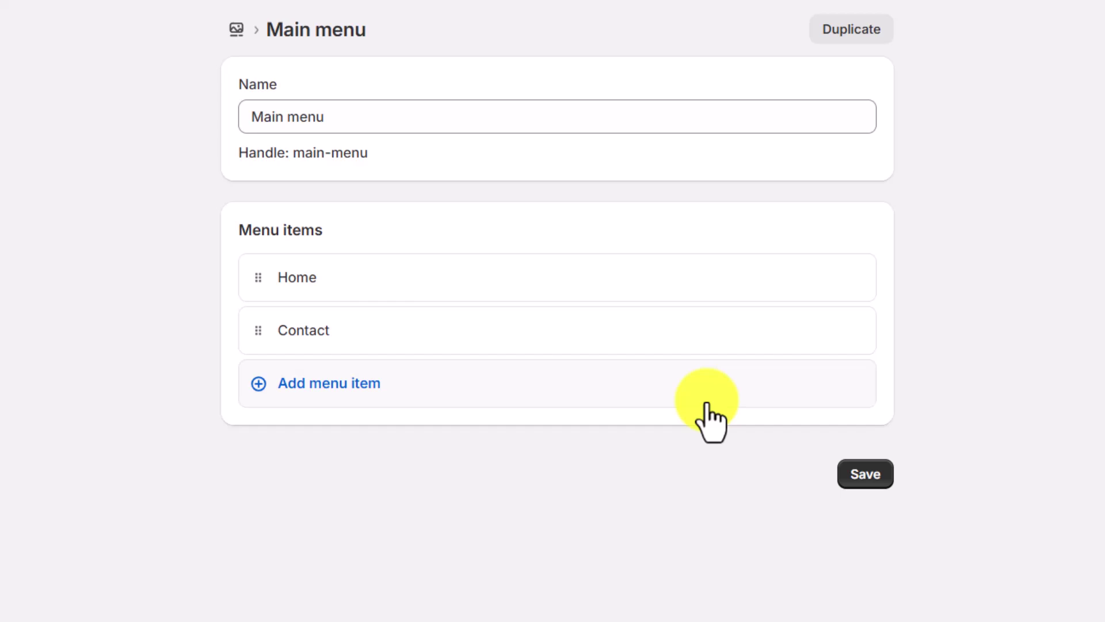
click(852, 333)
click(726, 395)
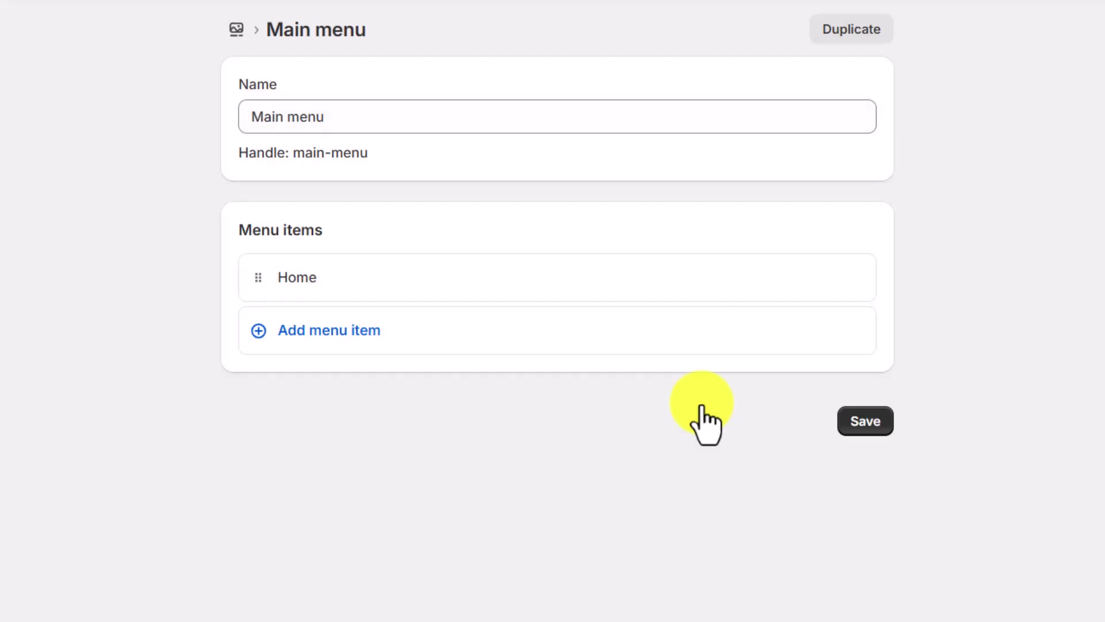
Add a menu item labelled SHOP ALL that links to All products, and save Main menu.
click(687, 336)
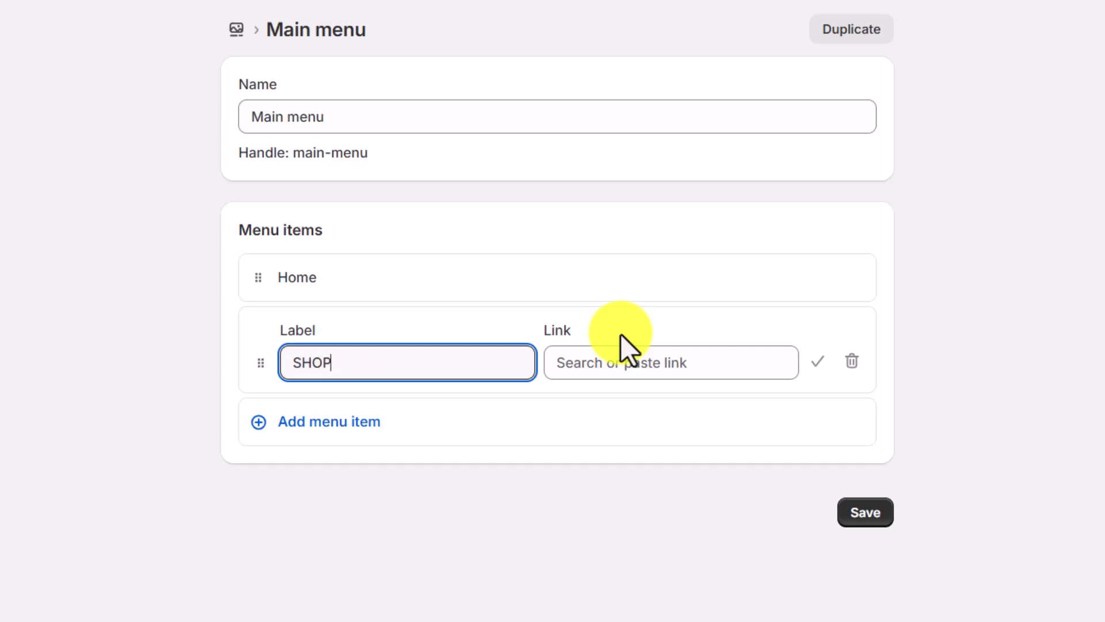
click(620, 355)
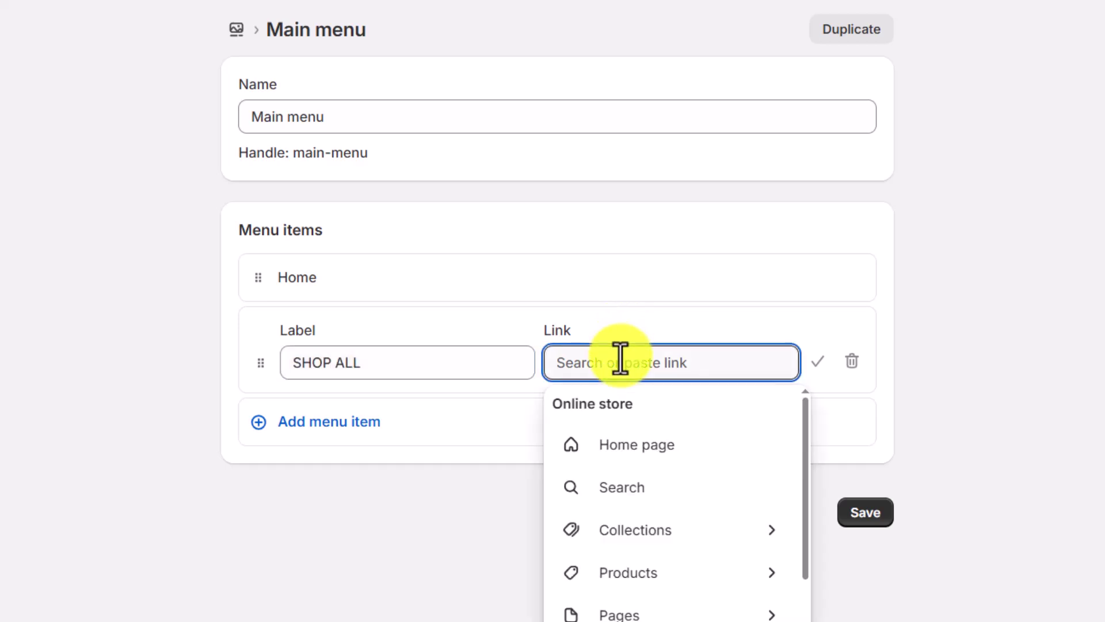
click(624, 584)
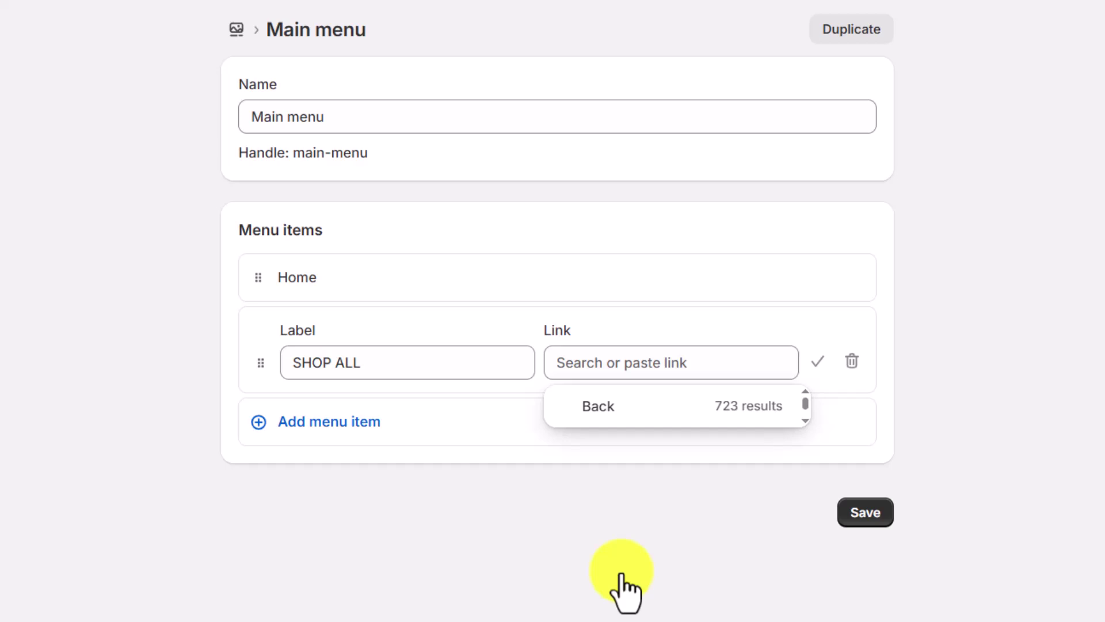
click(637, 455)
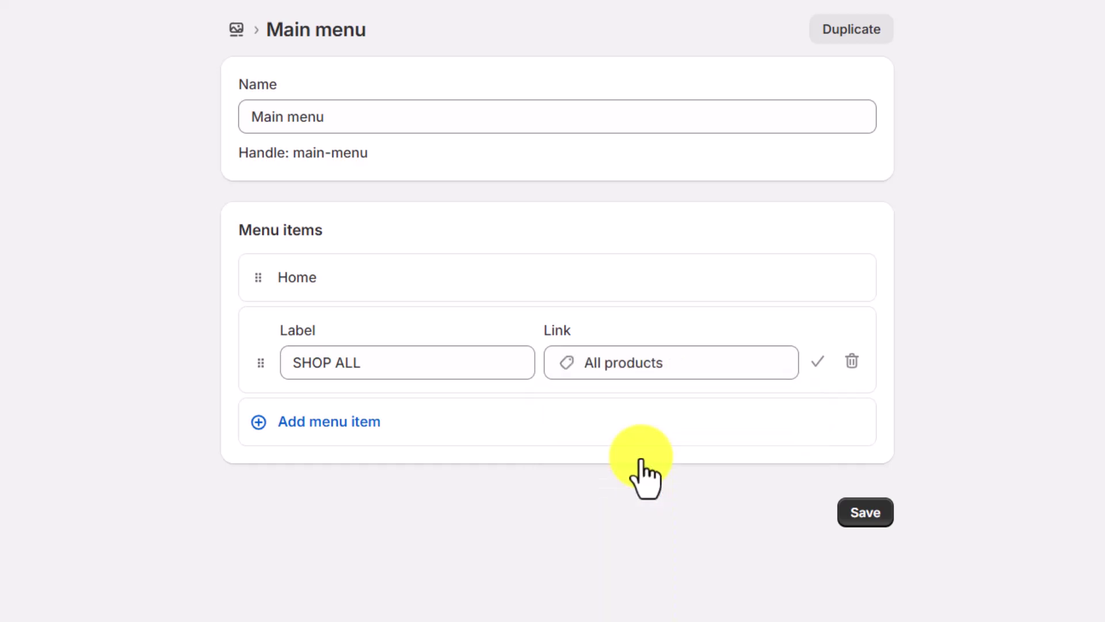
click(851, 511)
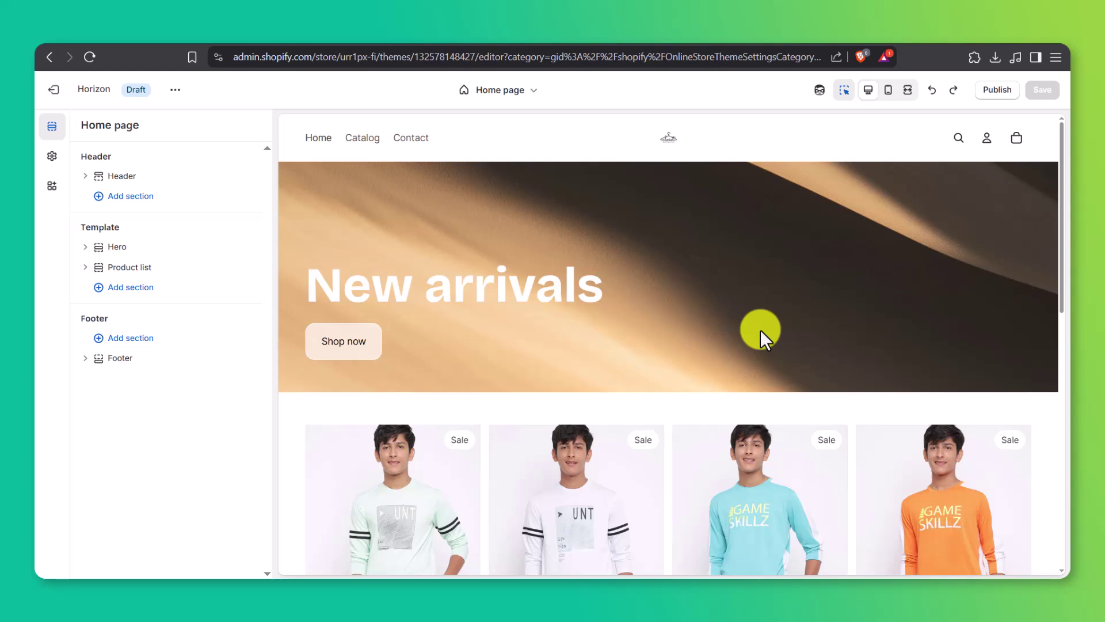
Remove the existing Hero section from the home page template and add a new Hero section above the Product list.
click(230, 250)
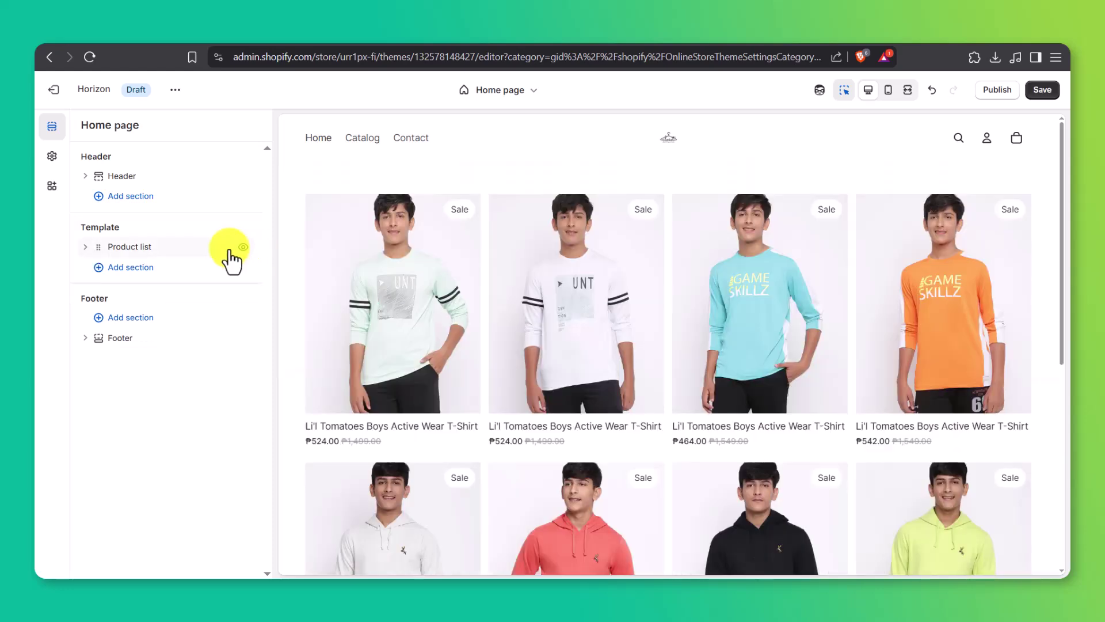
mouse_move(184, 236)
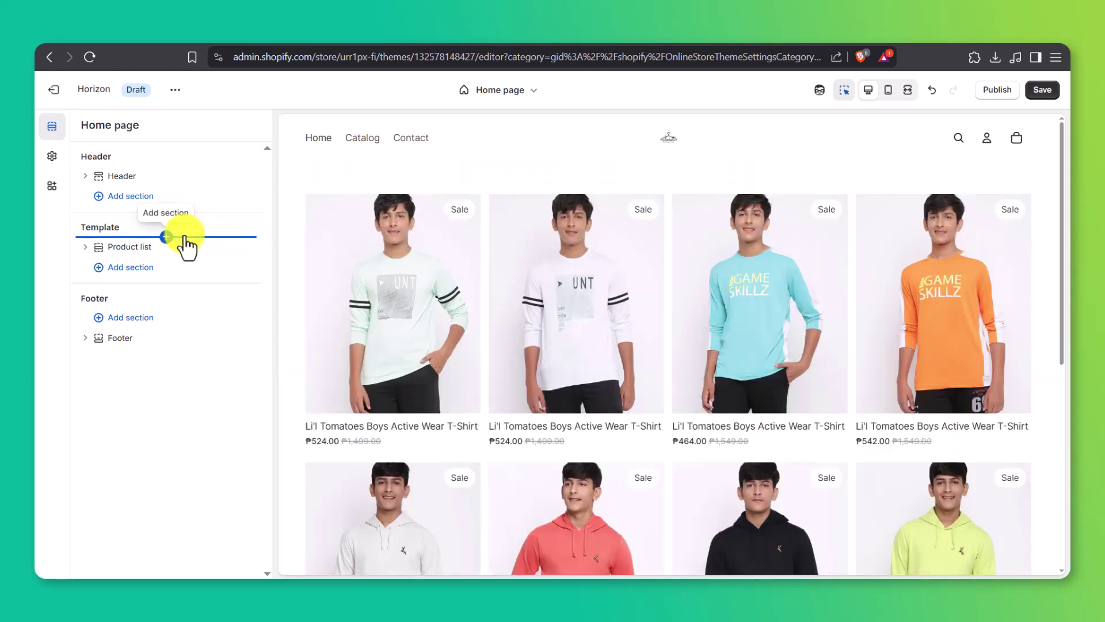
click(184, 237)
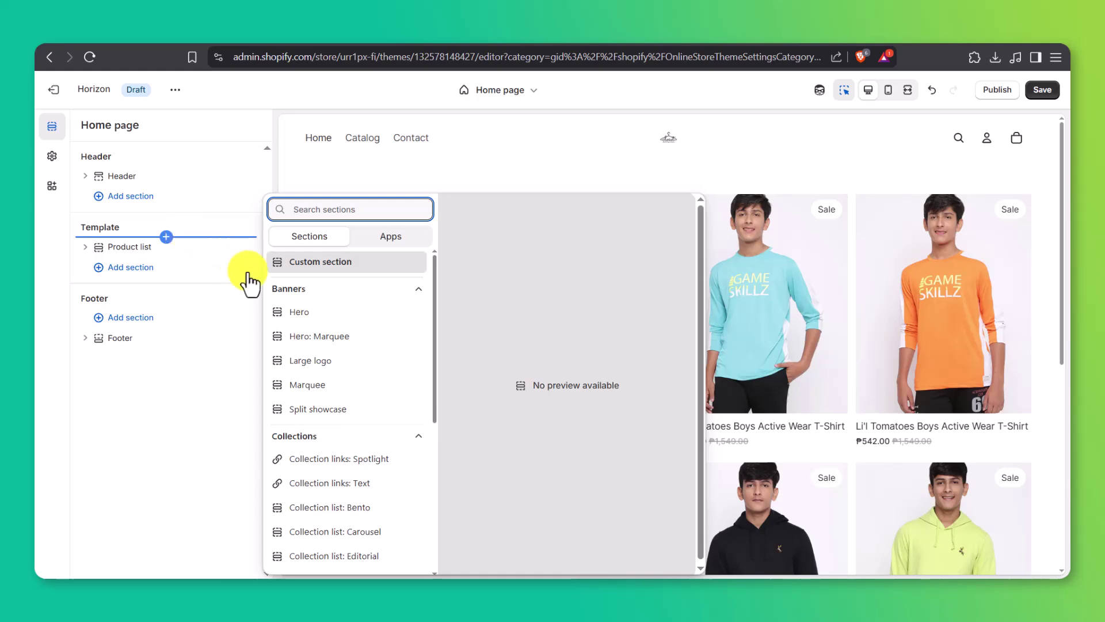
click(314, 313)
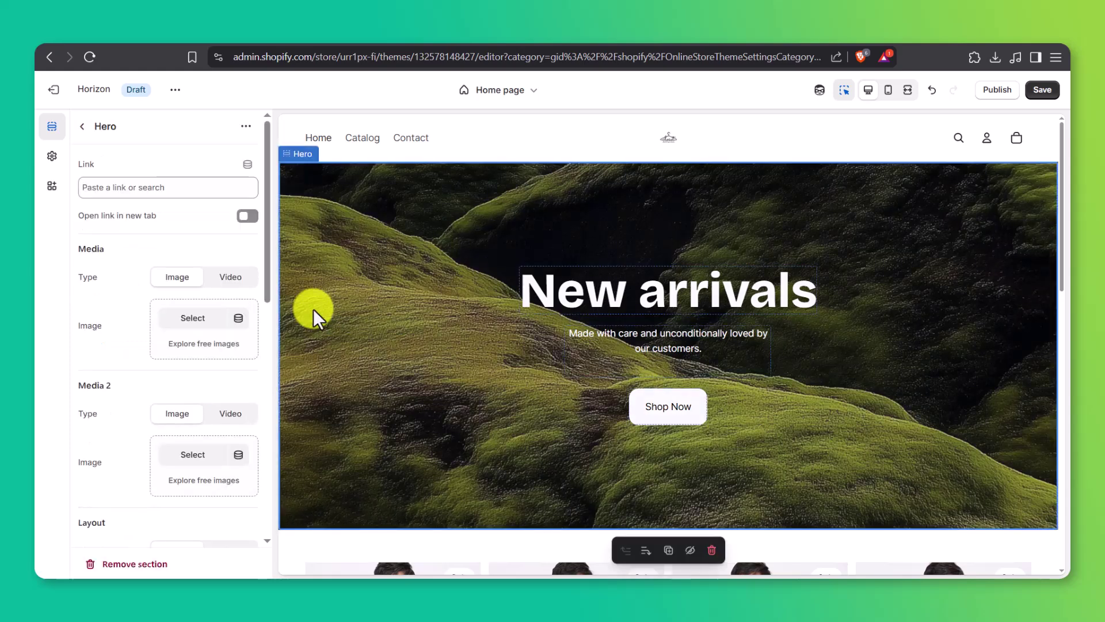
Set the Hero's first media image to pexels-shvetsa-5325701 and check its focal point in the image editor.
click(208, 319)
click(492, 353)
click(852, 520)
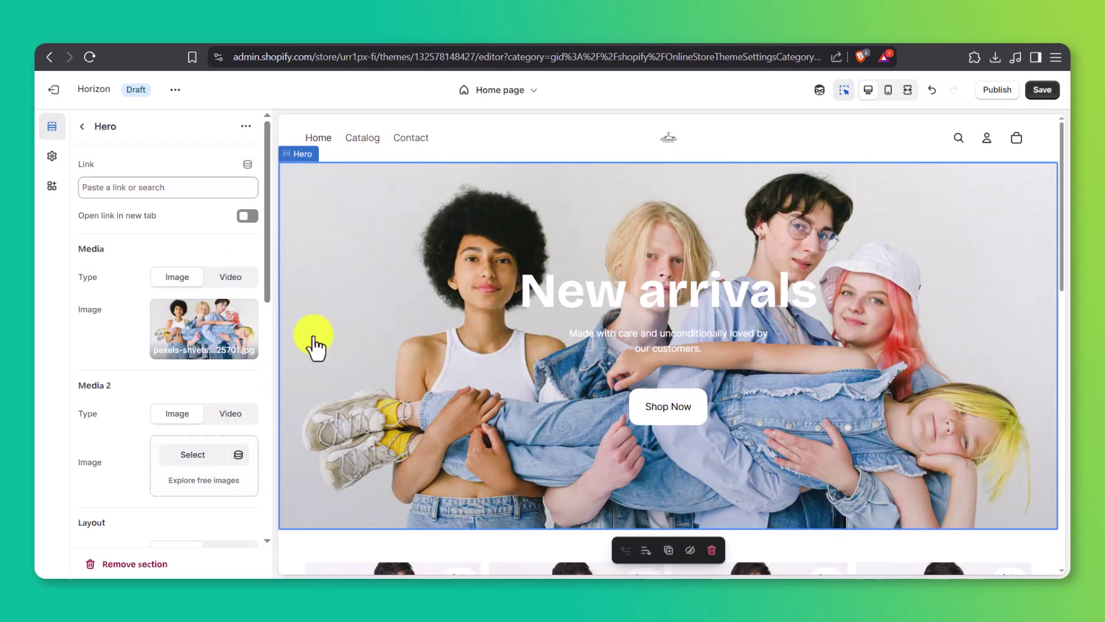
click(247, 317)
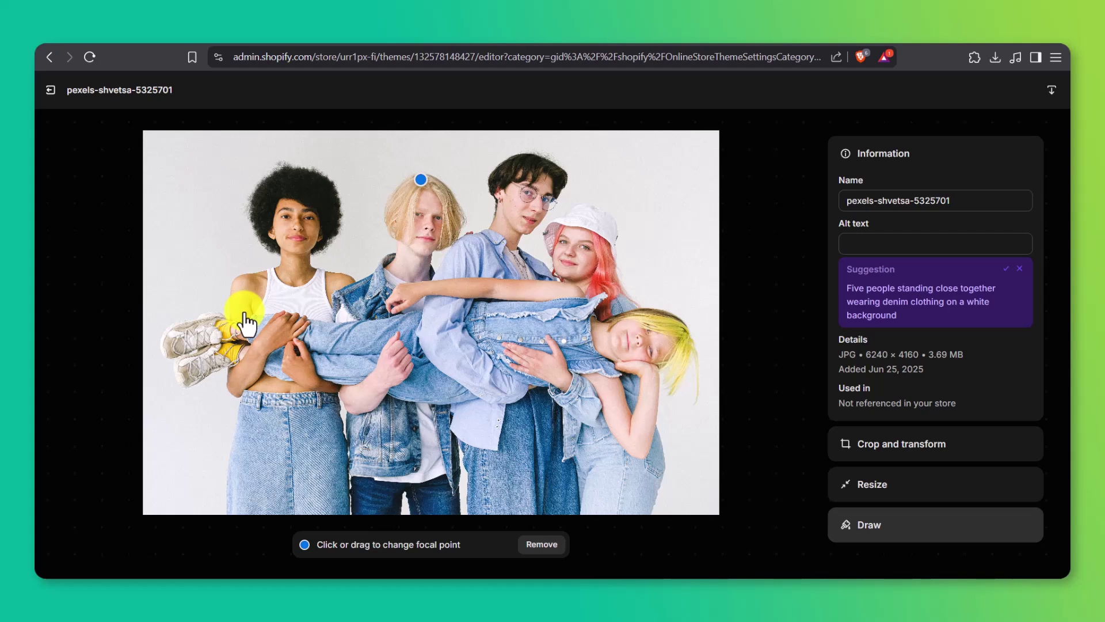
click(50, 90)
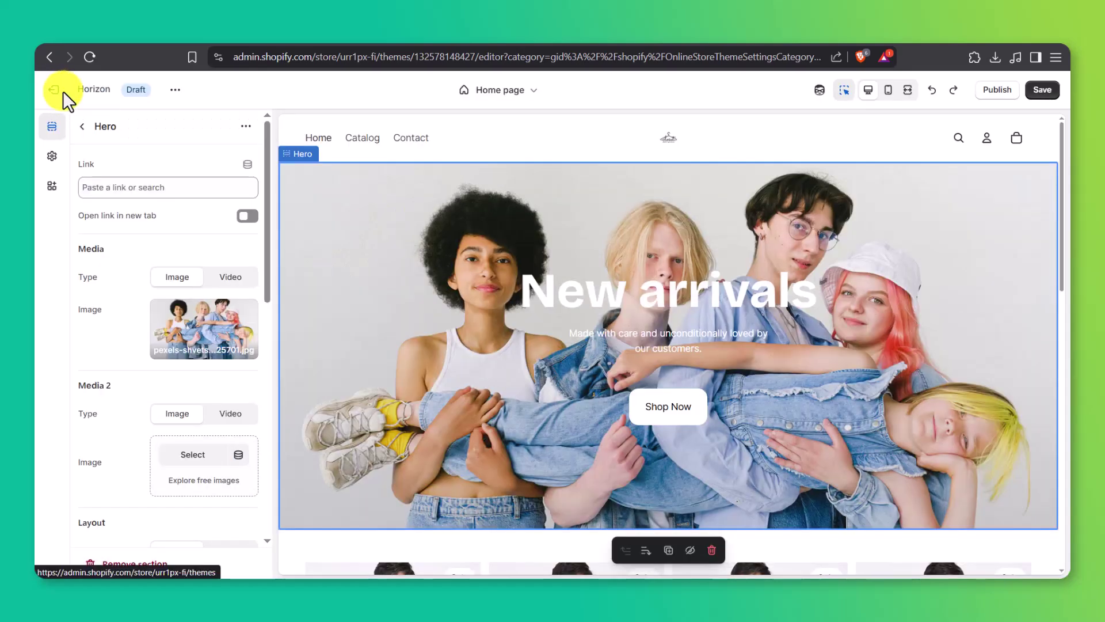
Set the Hero's layout to Left alignment, Bottom position and a gap of 0 px.
drag(266, 144, 270, 292)
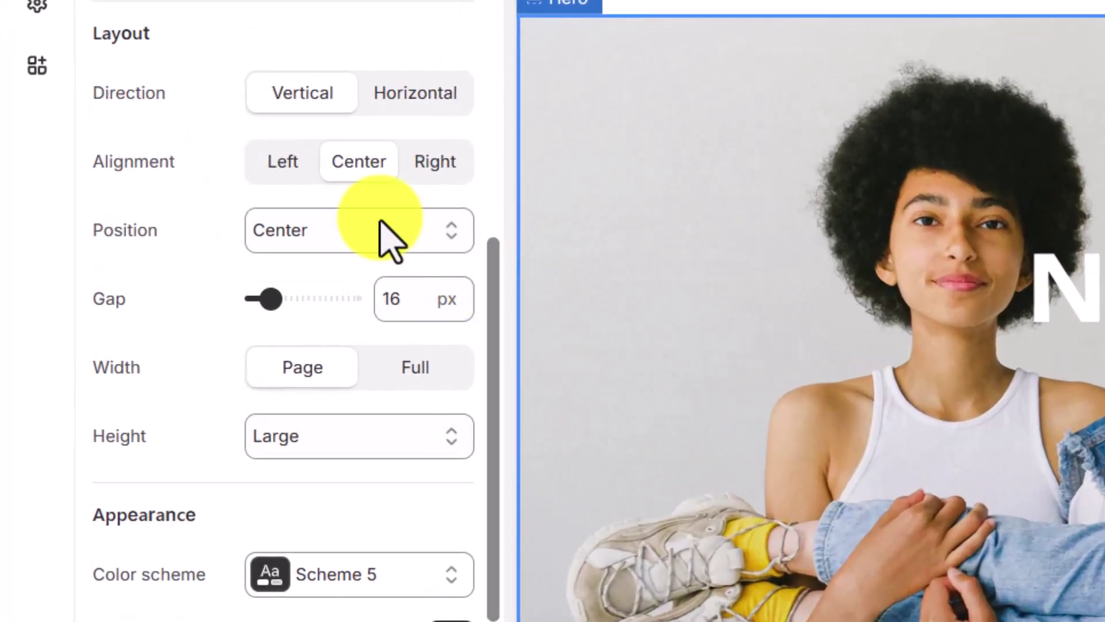
click(284, 176)
click(309, 229)
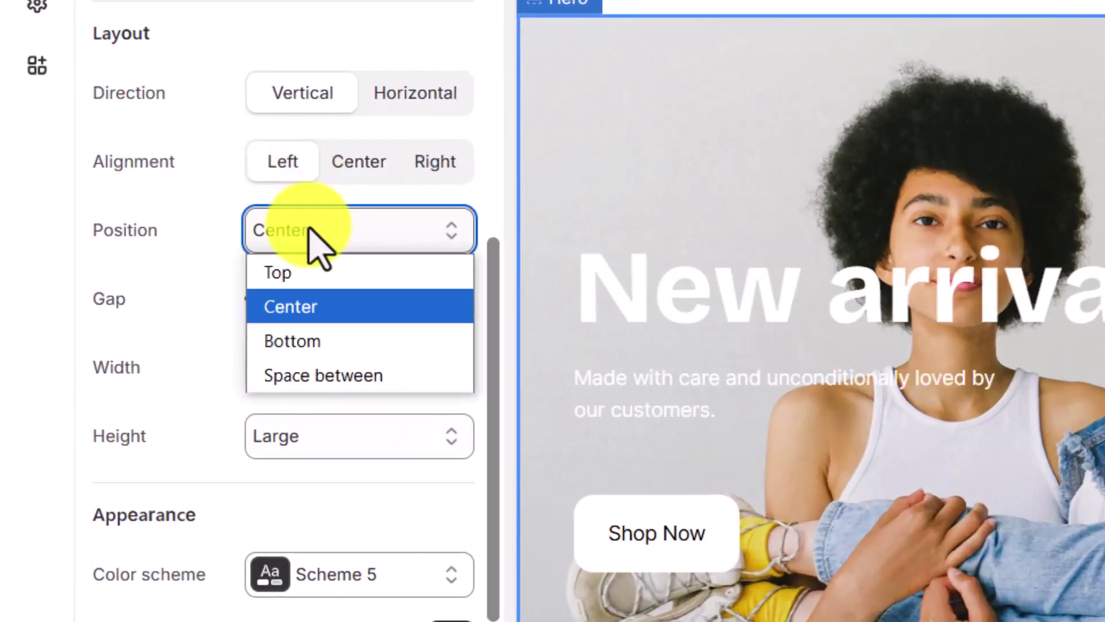
click(324, 340)
drag(269, 298, 253, 298)
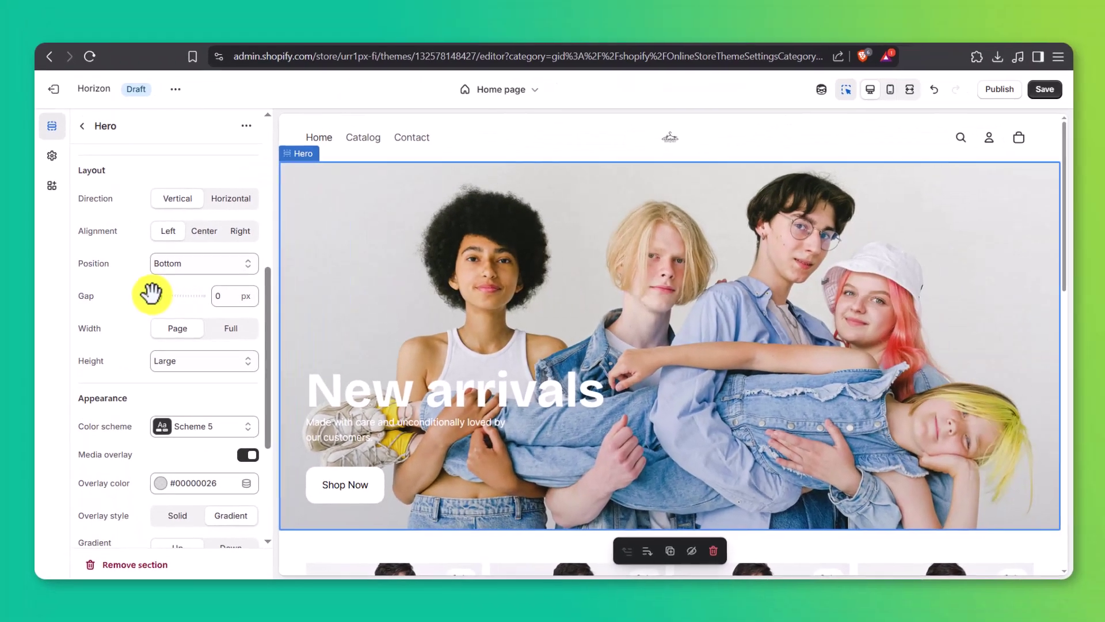
Preview the home page at mobile size and view the padding settings of the Hero's description text.
click(891, 99)
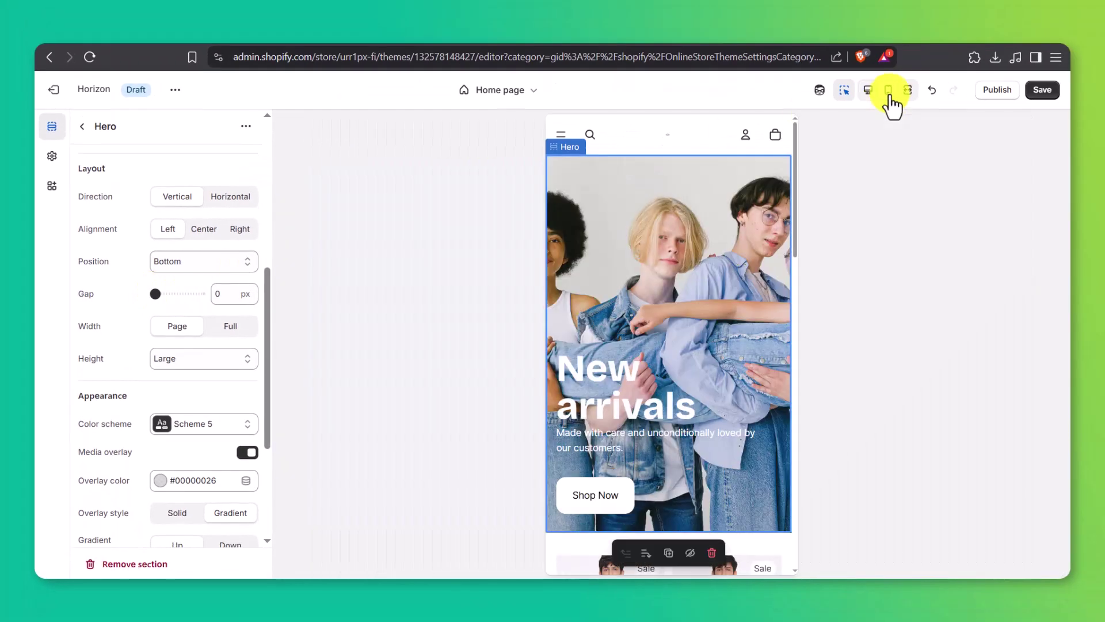
click(610, 442)
drag(264, 323, 264, 424)
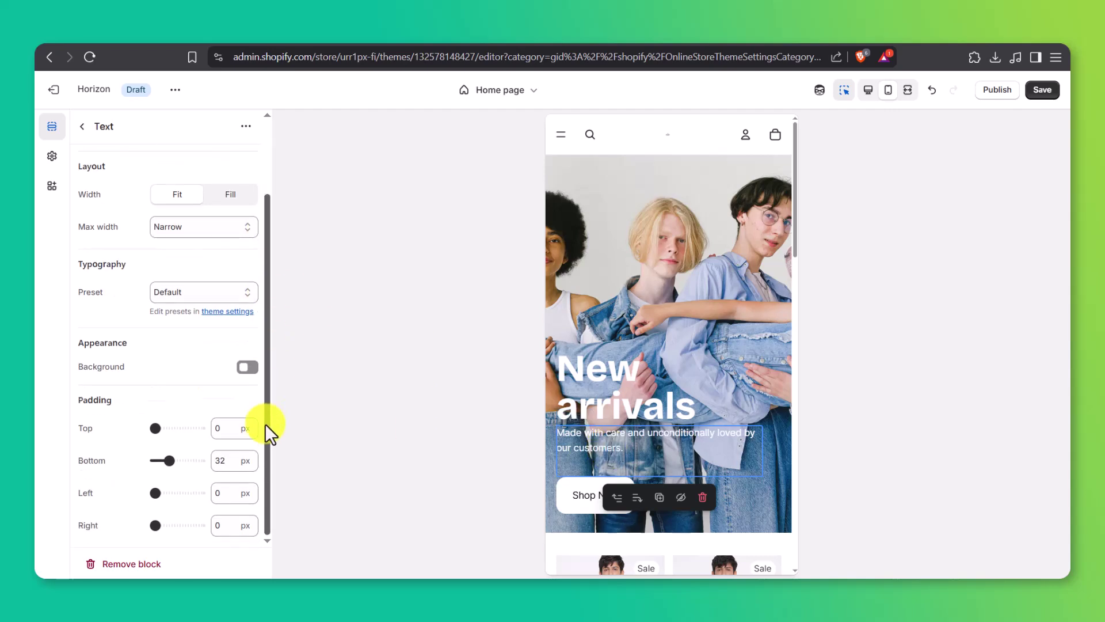
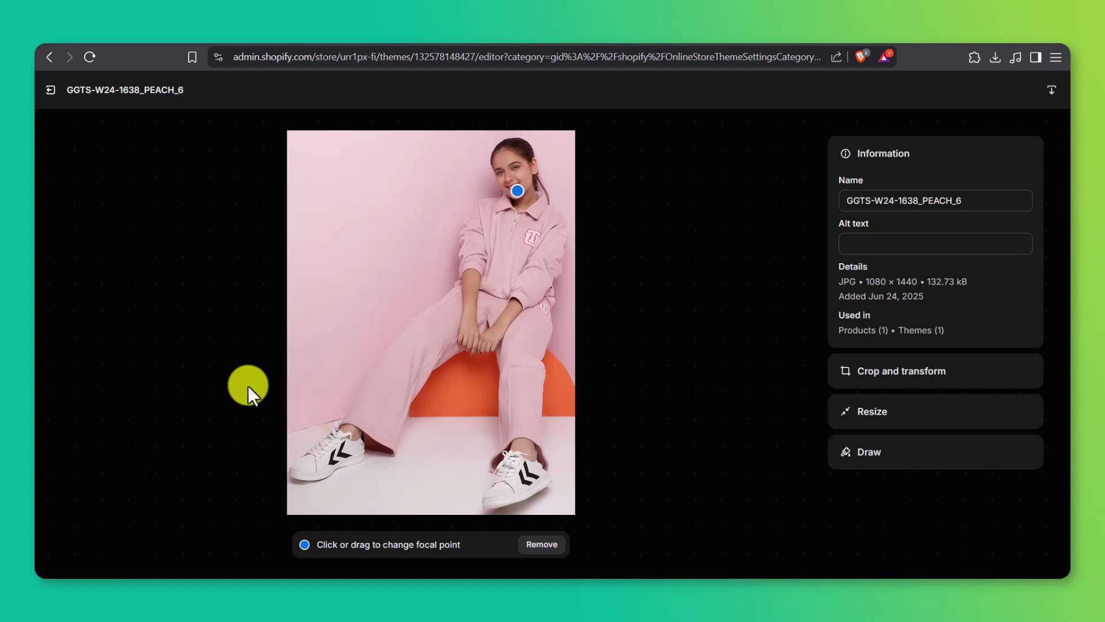
Move the focal point of the GGTS-W24-1638_PEACH_6 image onto the girl's head, save it and return to the theme editor.
click(513, 151)
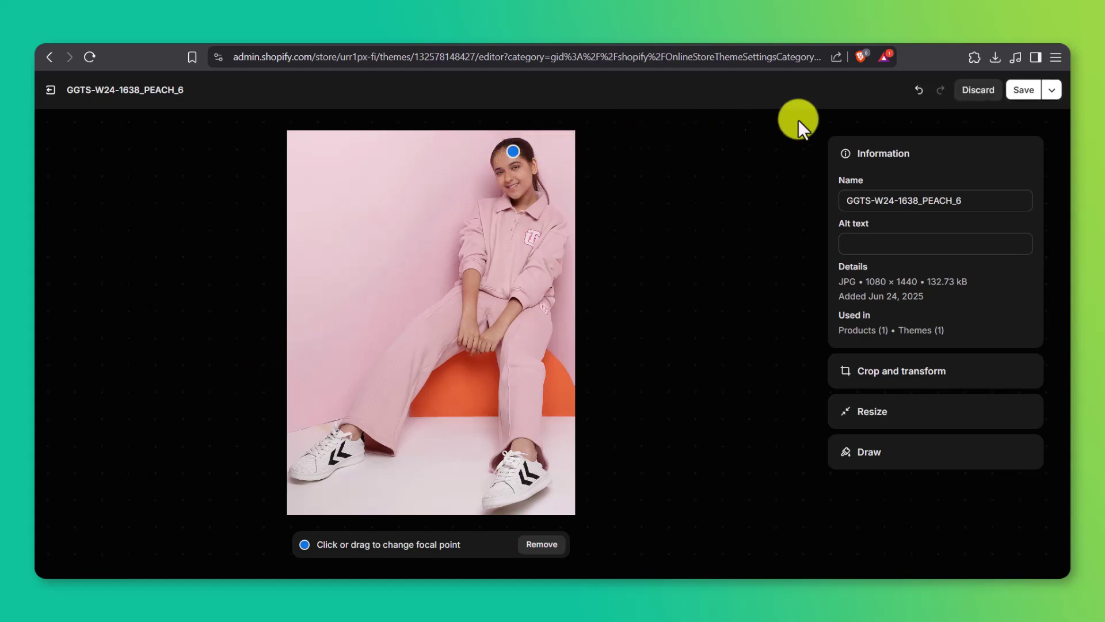
click(1023, 90)
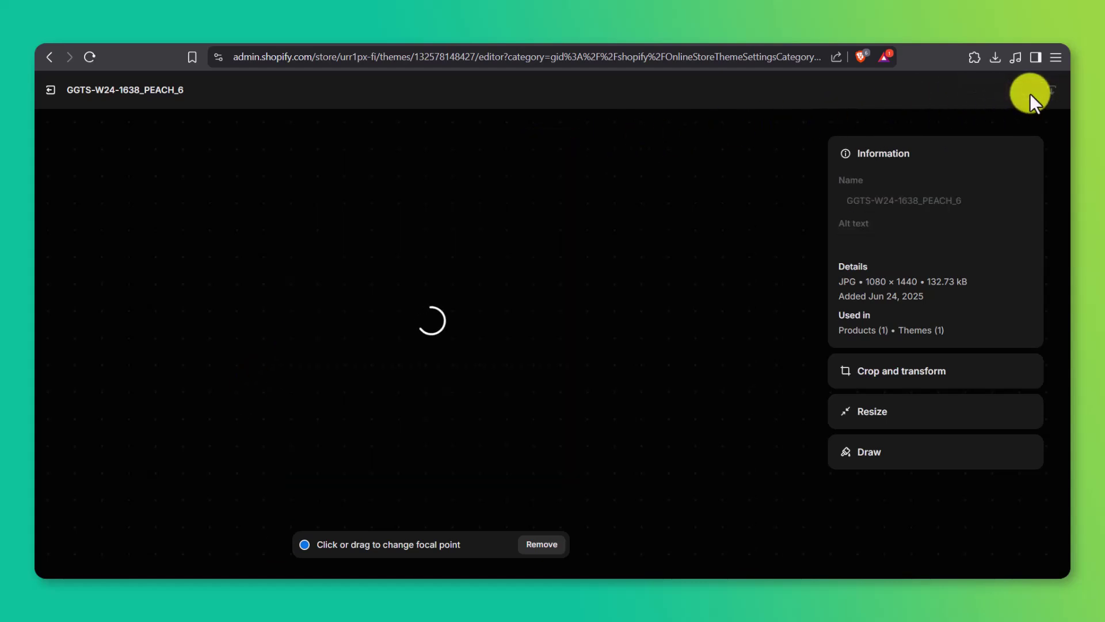
click(50, 90)
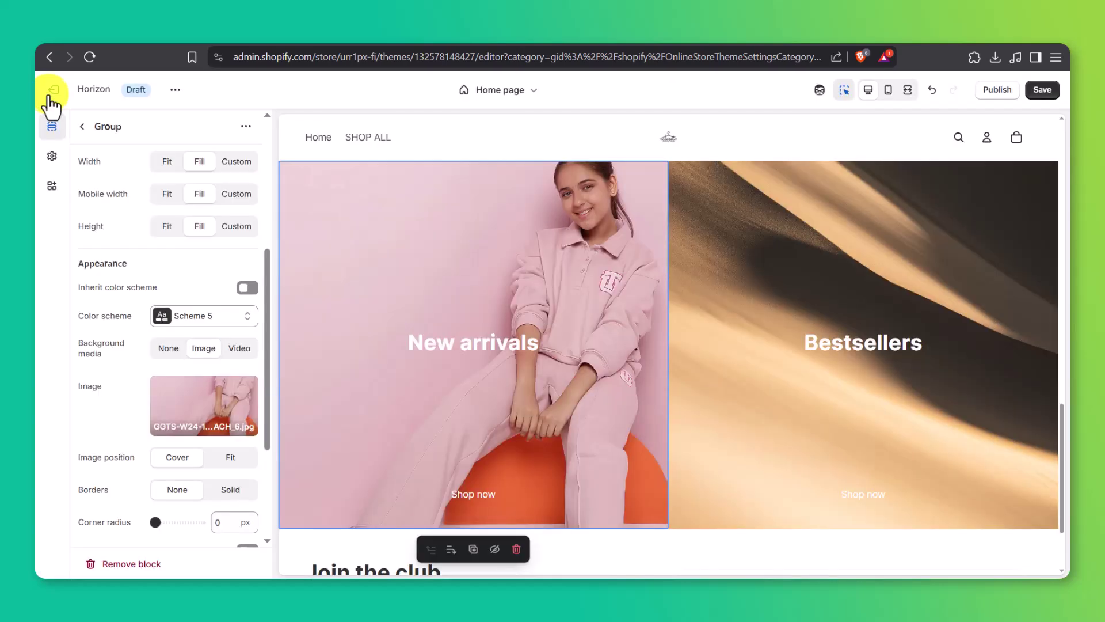
Replace the New arrivals heading in the Split showcase's first group with Girls.
click(498, 348)
click(498, 348)
click(173, 211)
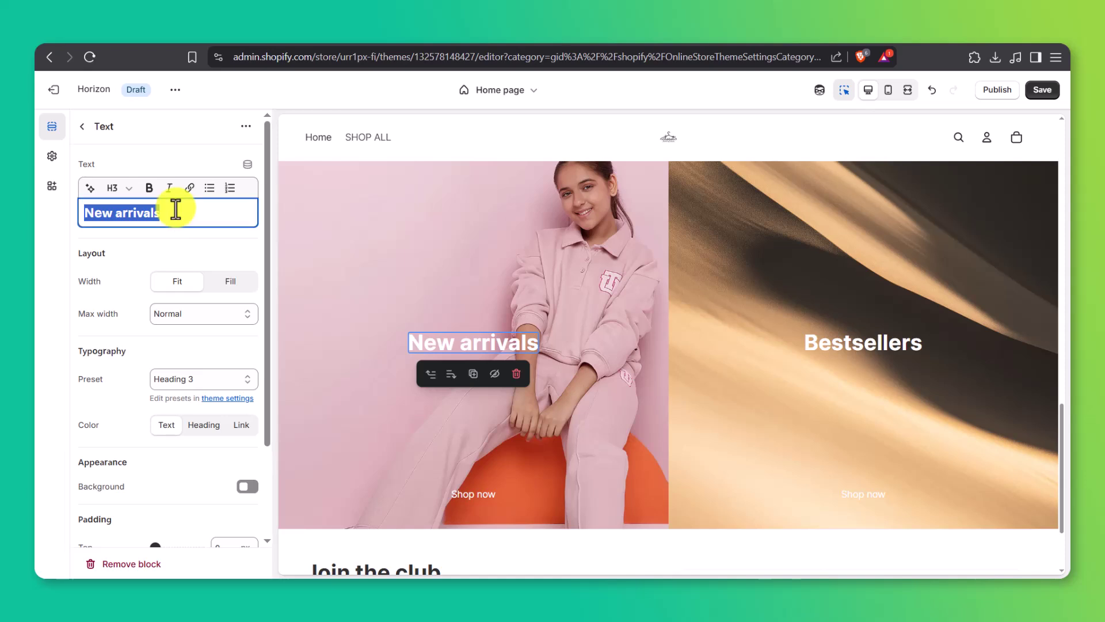
key(ctrl+a)
text(Girls)
Link the Split showcase group with the Girls heading to the Girls collection.
click(296, 206)
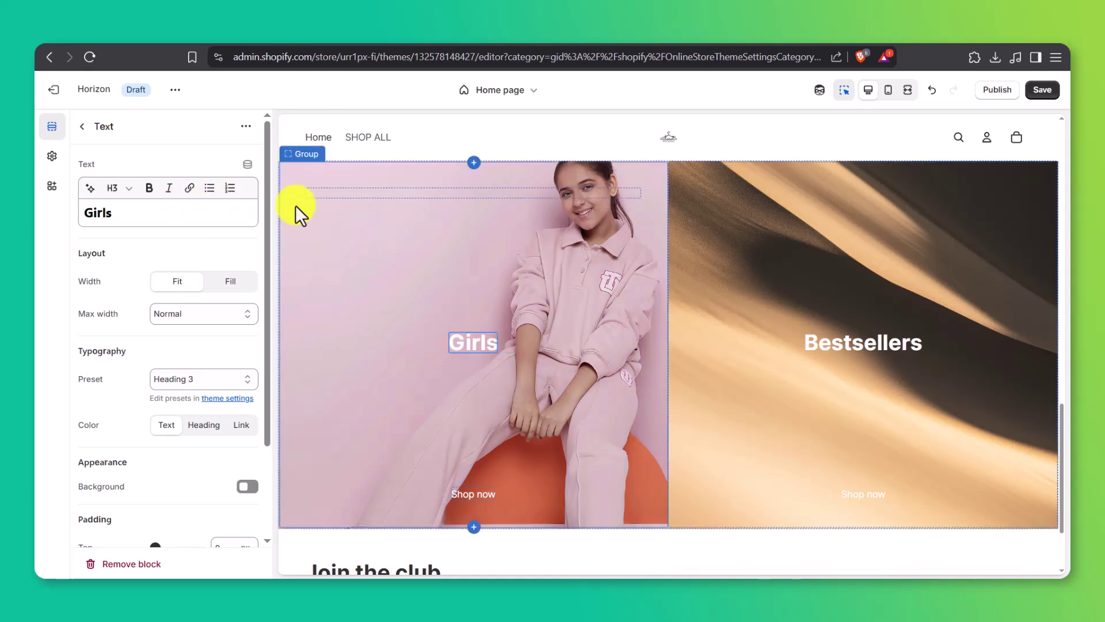
click(201, 189)
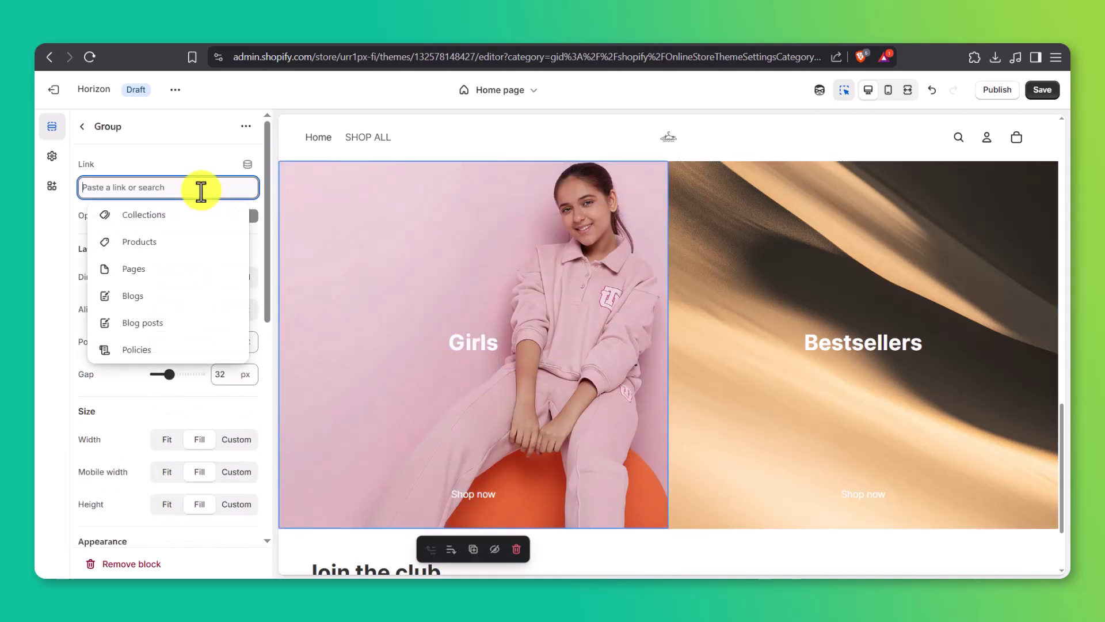
click(194, 215)
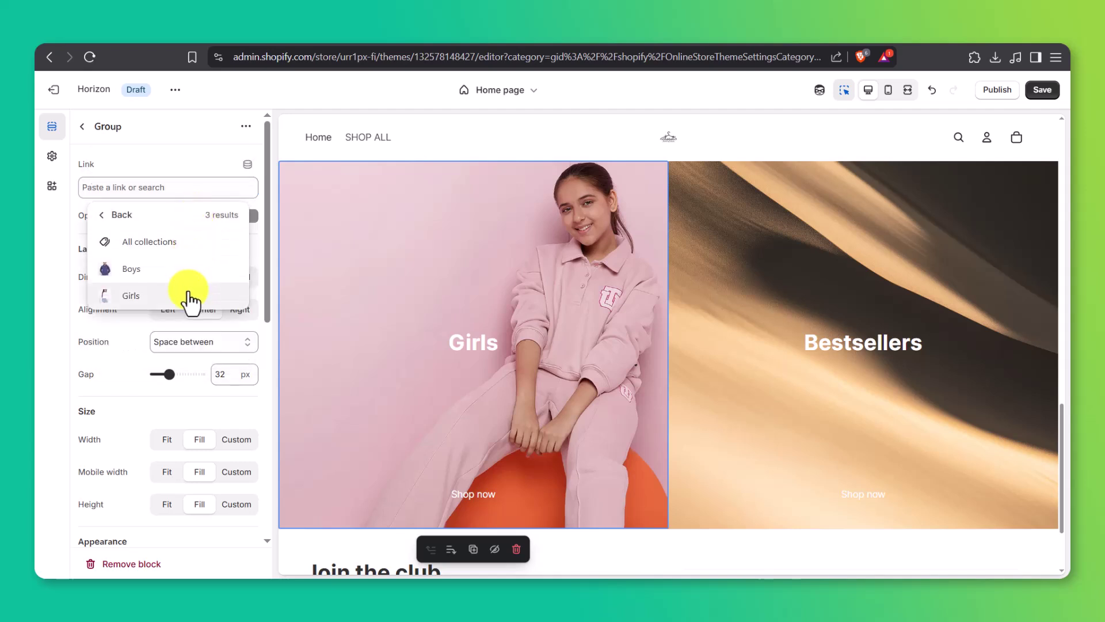
click(188, 296)
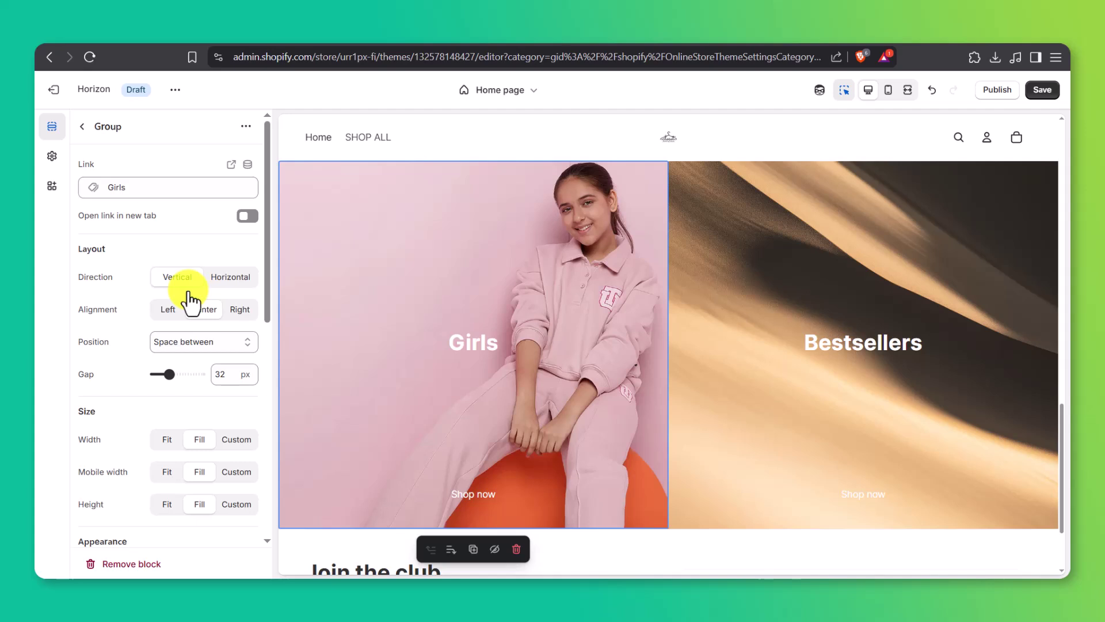
Set the background image of the Bestsellers group in the Split showcase to GBTS-W24-1614_CHARCOAL_2.
click(716, 223)
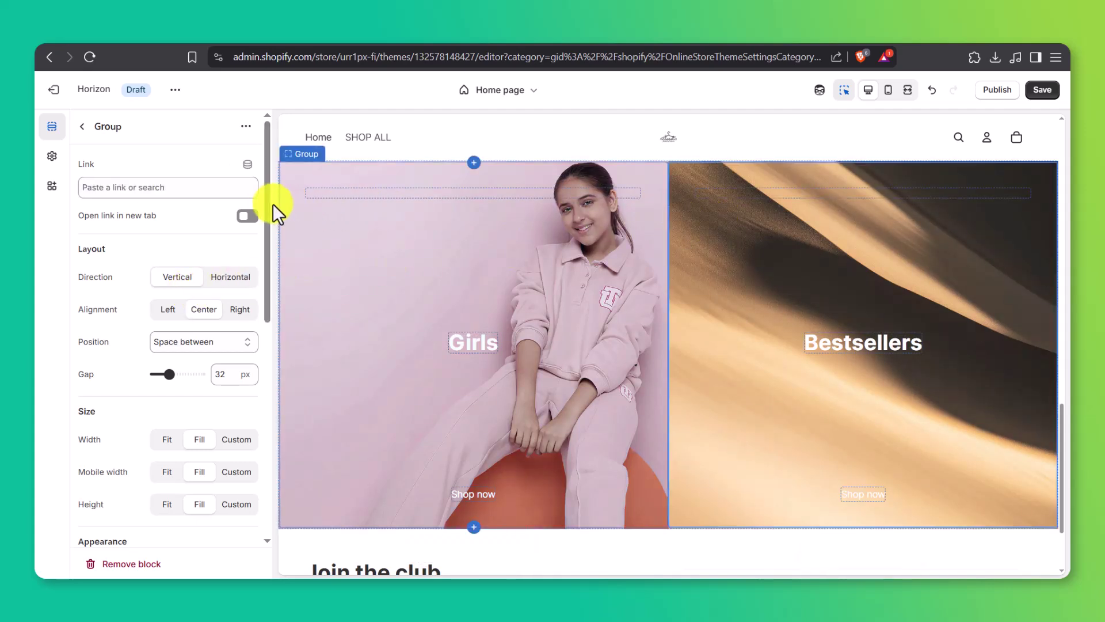
drag(268, 203, 262, 368)
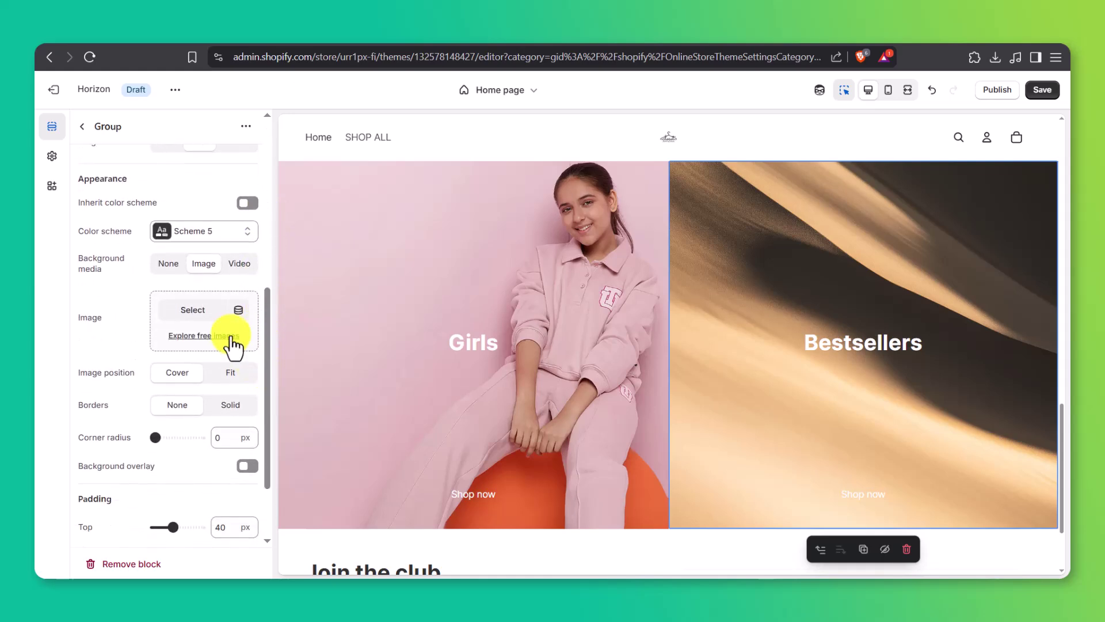
click(212, 319)
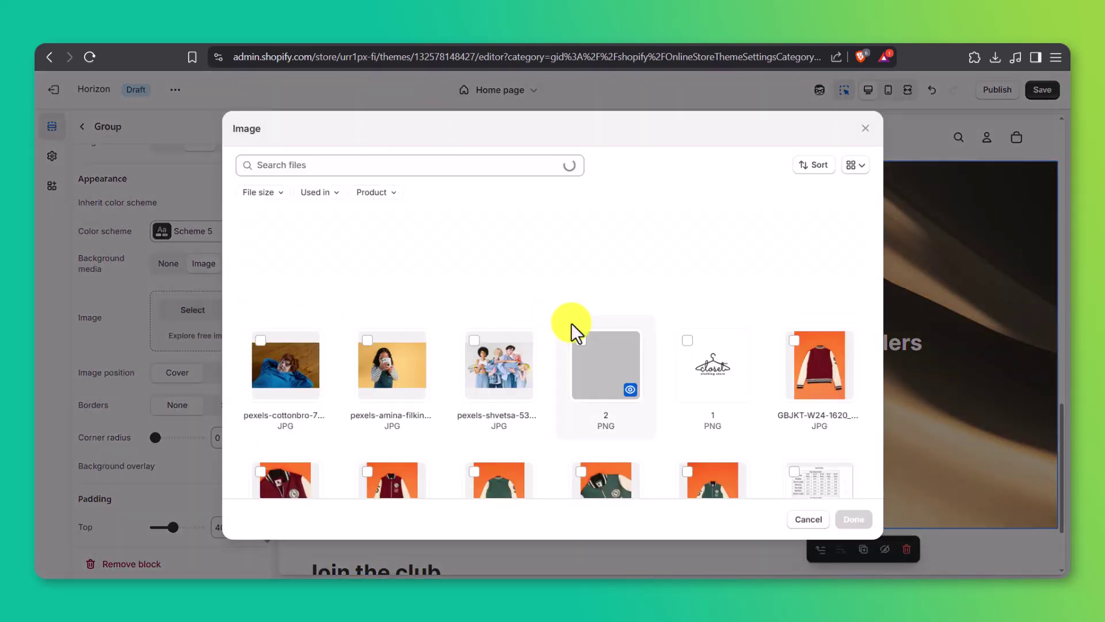
scroll(571, 322, down, 5)
scroll(571, 323, down, 1)
click(693, 283)
click(852, 519)
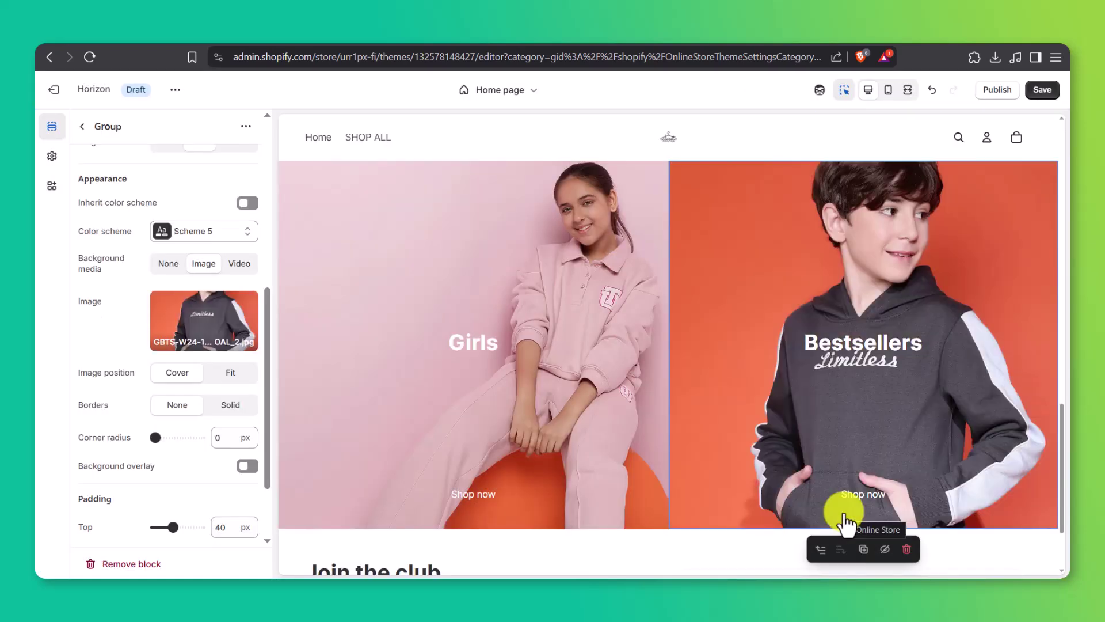
Place the focal point of the GBTS-W24-1614_CHARCOAL_2 image on the boy's head, save it and return to the theme editor.
click(245, 299)
click(441, 153)
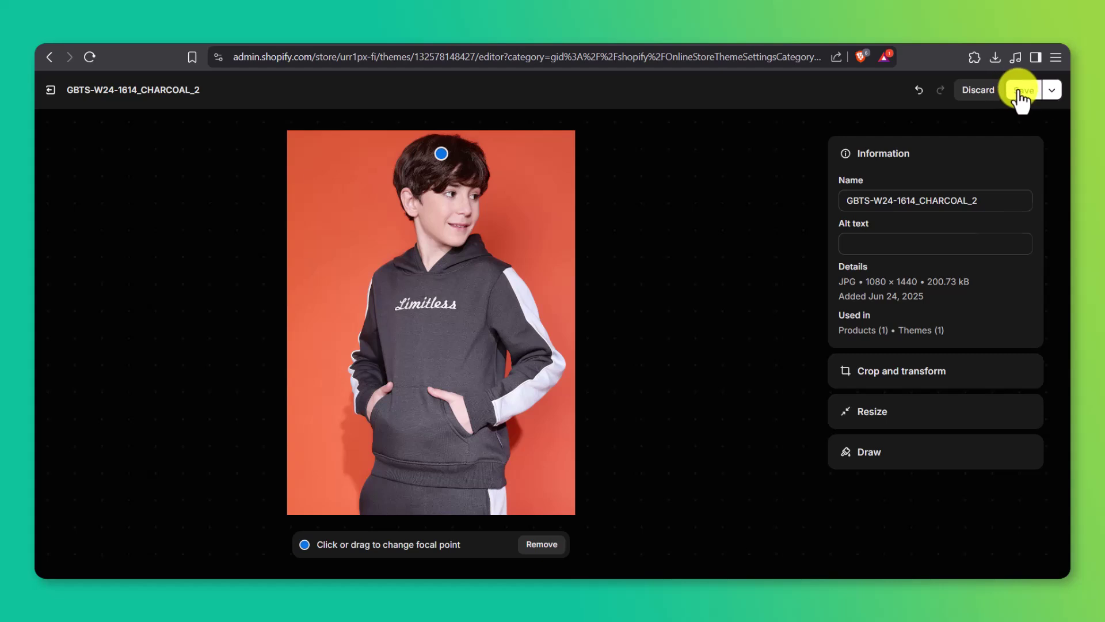
click(1022, 91)
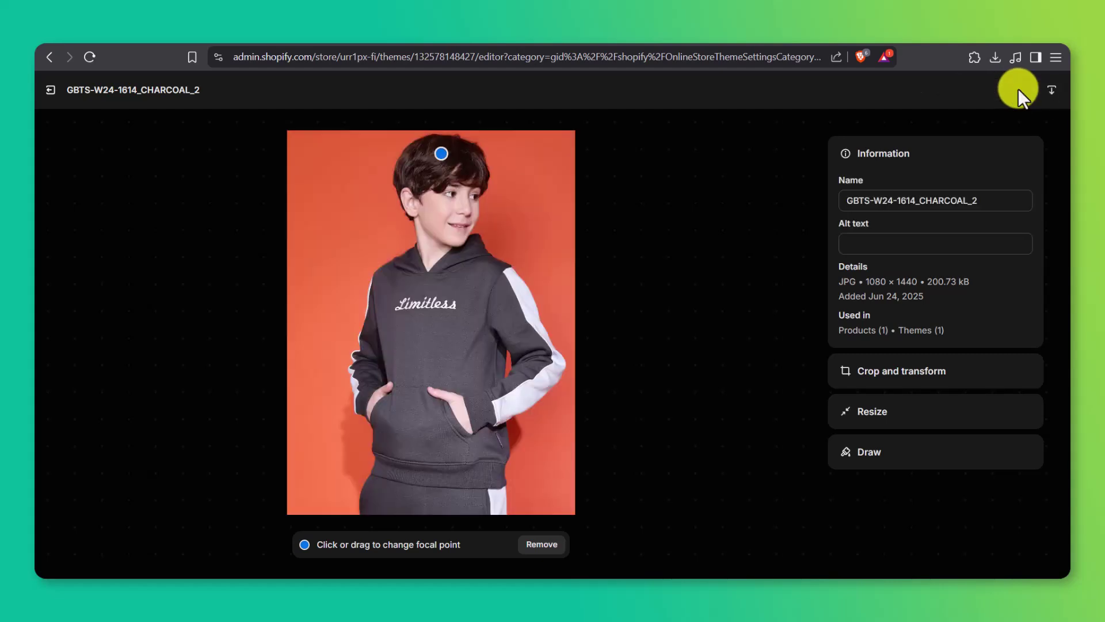
click(53, 92)
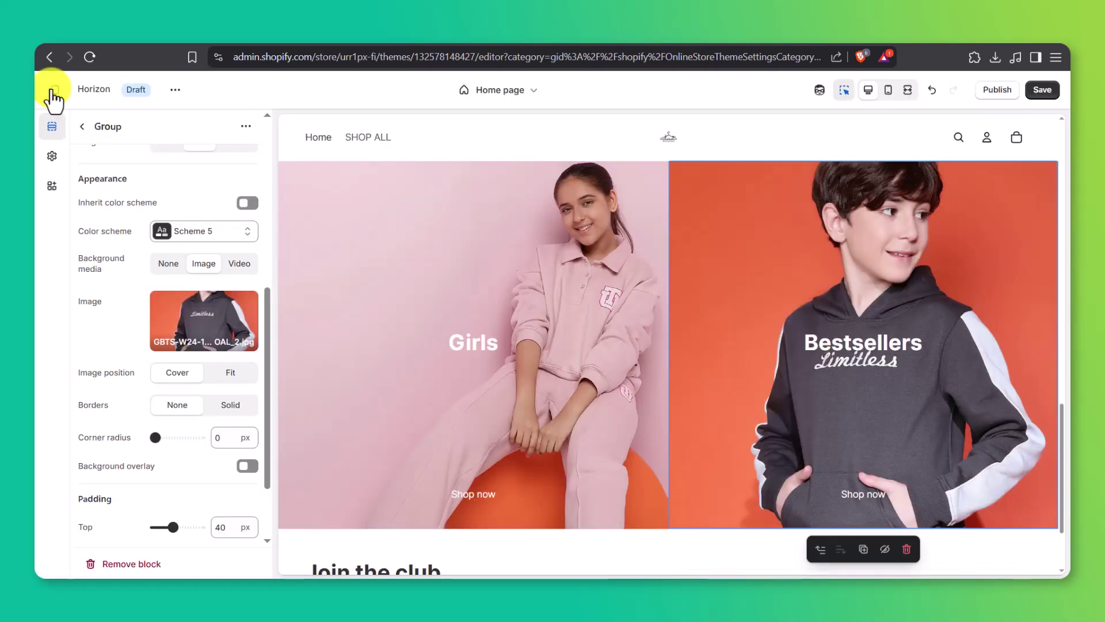
Replace the Bestsellers heading in the Split showcase's second group with Boys.
click(818, 343)
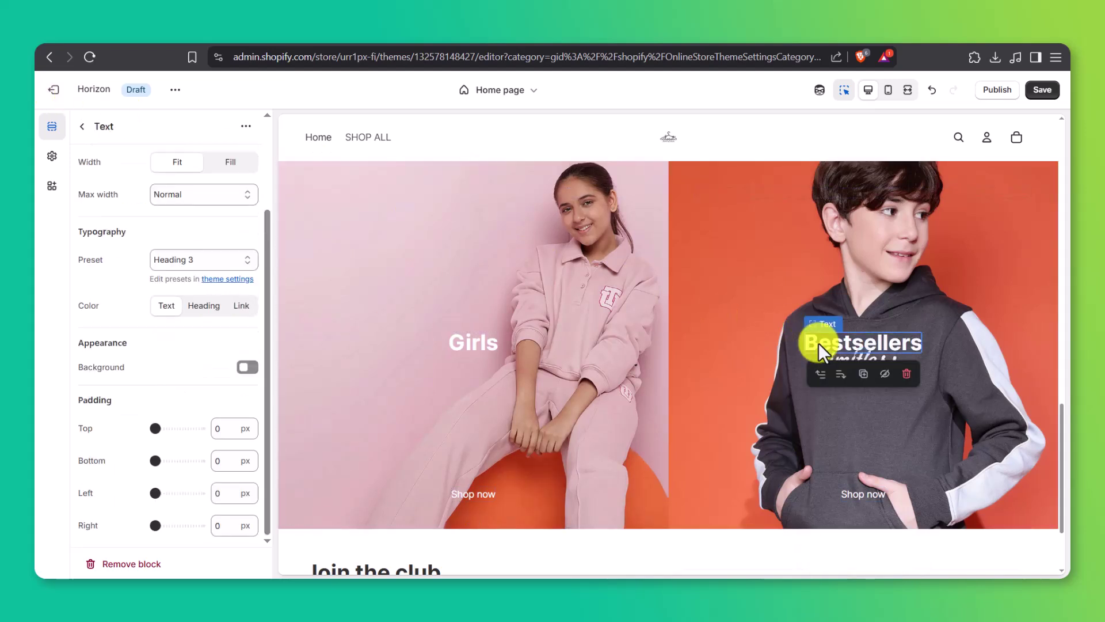
drag(266, 229, 268, 141)
click(187, 208)
key(ctrl+a)
text(Boys)
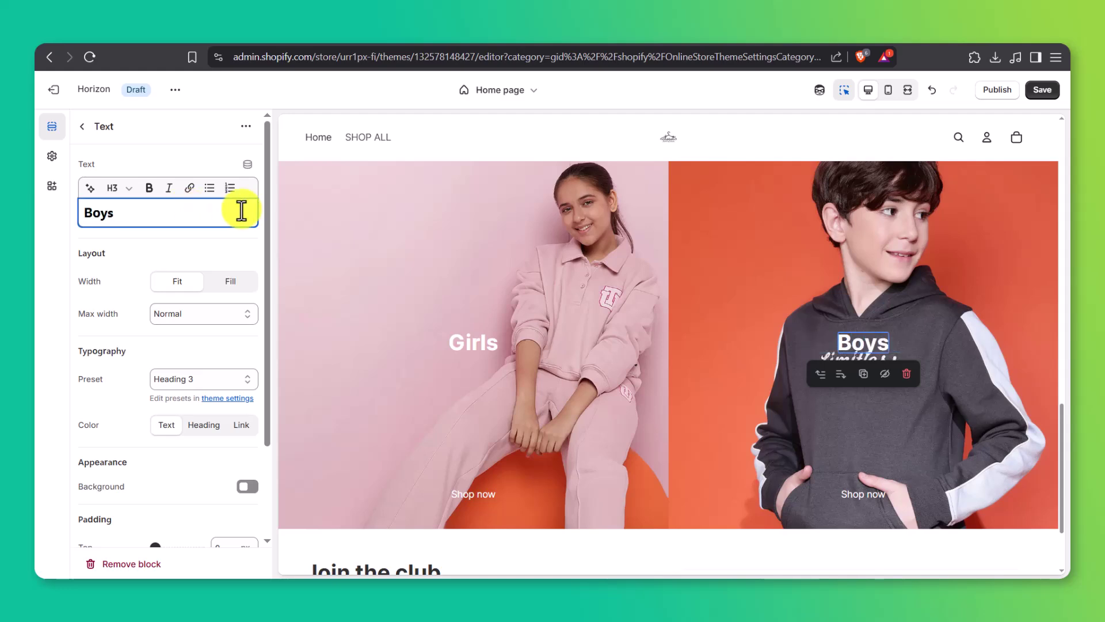
Link the Split showcase group with the Boys heading to the Boys collection.
click(696, 215)
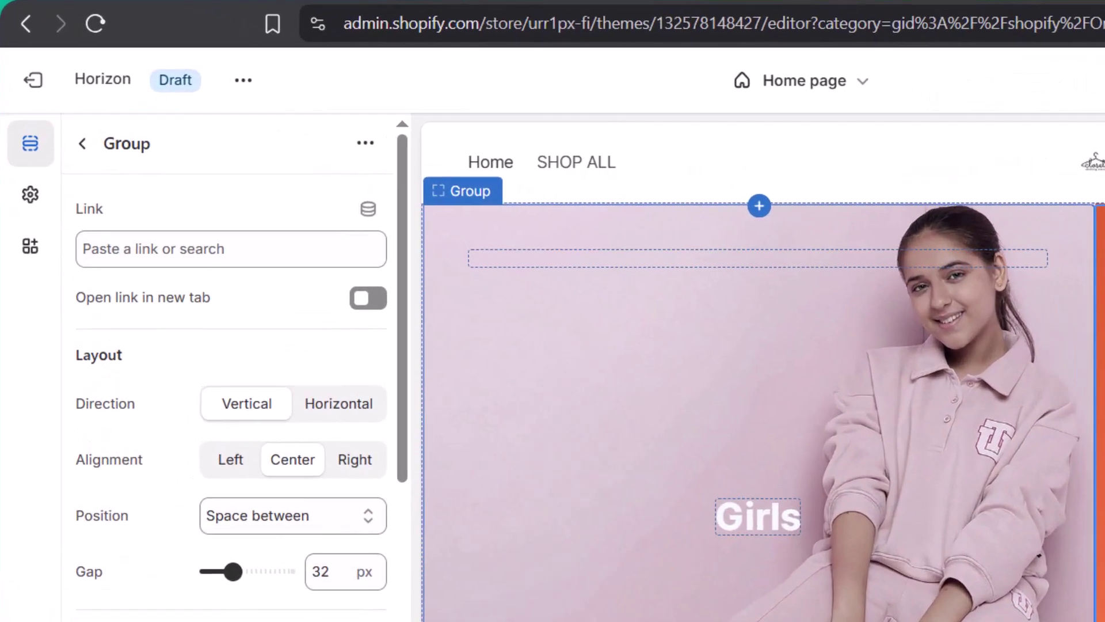
click(221, 244)
click(226, 304)
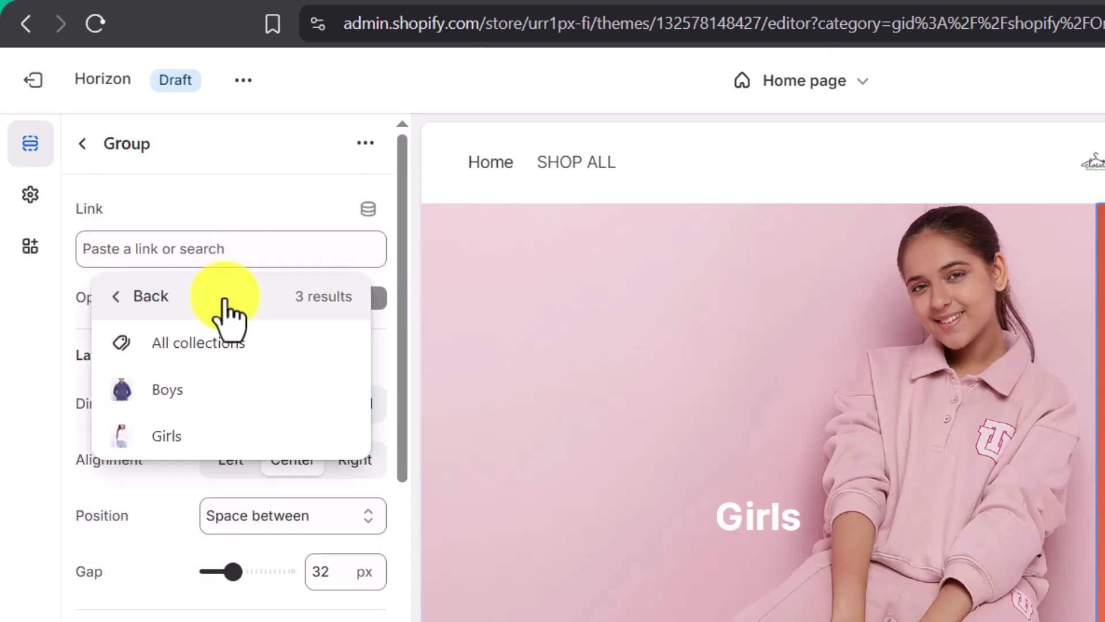
click(238, 402)
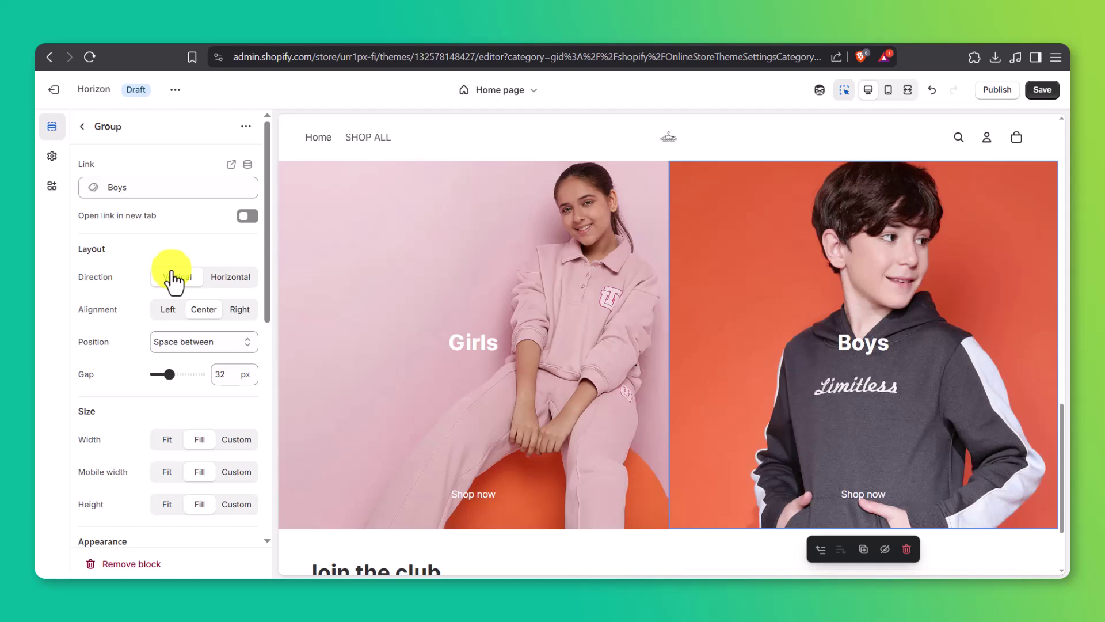
Add a Custom section to the home page template below the Split showcase.
click(84, 127)
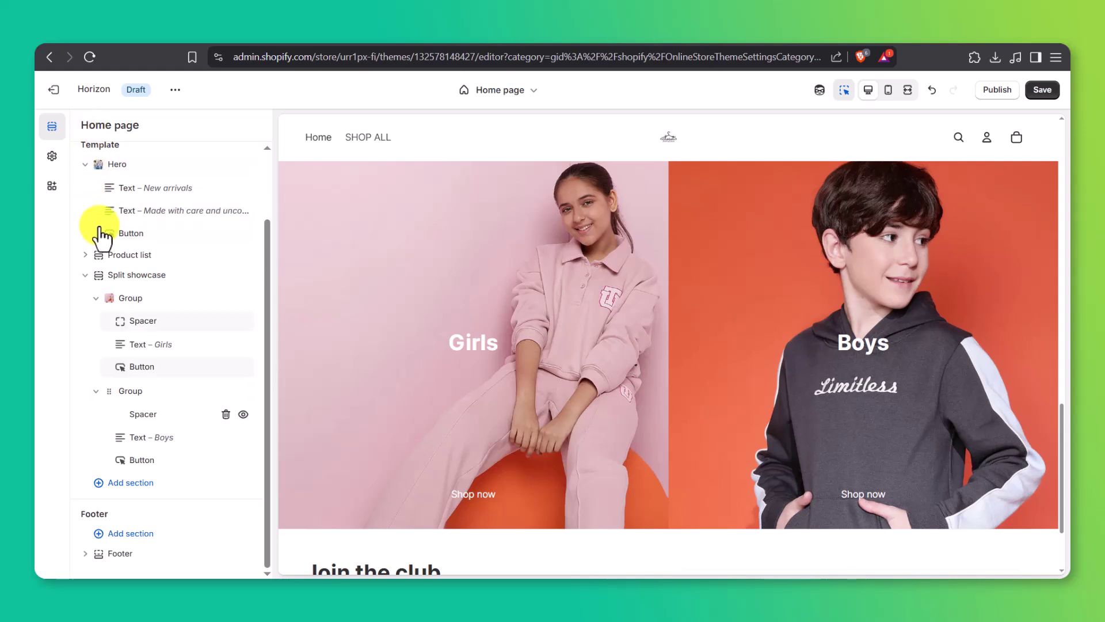
click(134, 484)
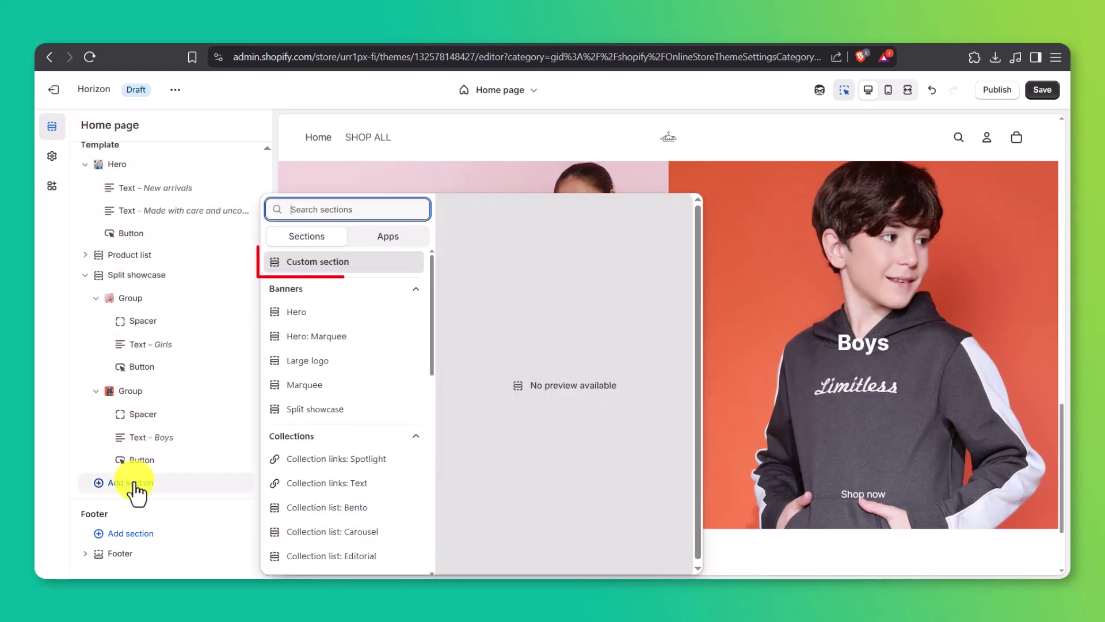
click(309, 263)
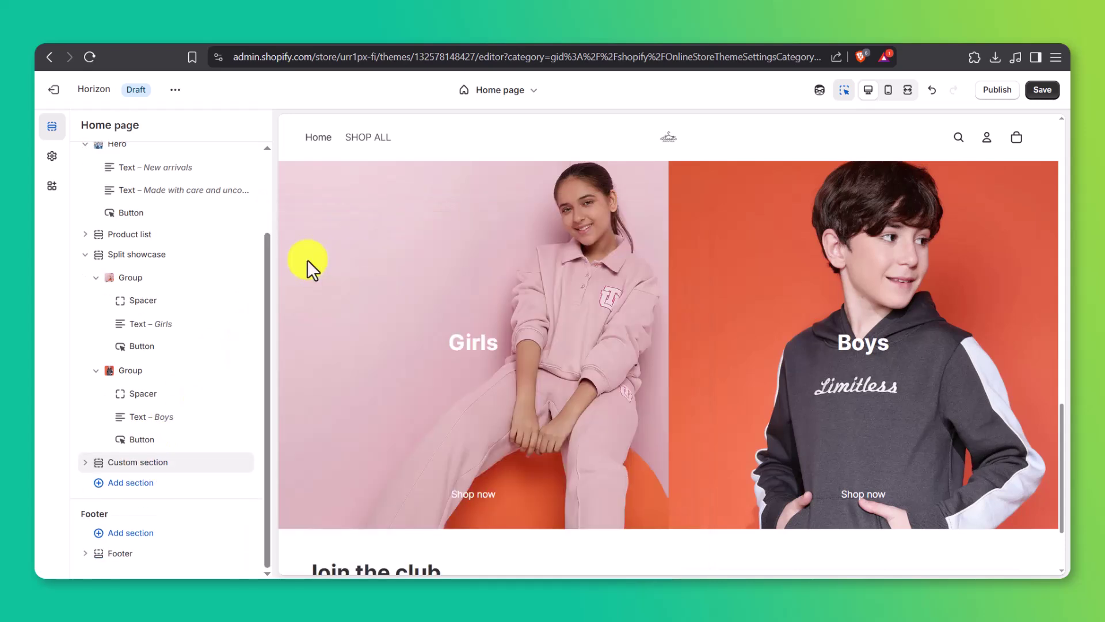
Generate an AI block in the Custom section from the prompt "create a featured section for best-selling products with rounded buttons and product info".
click(85, 462)
click(116, 486)
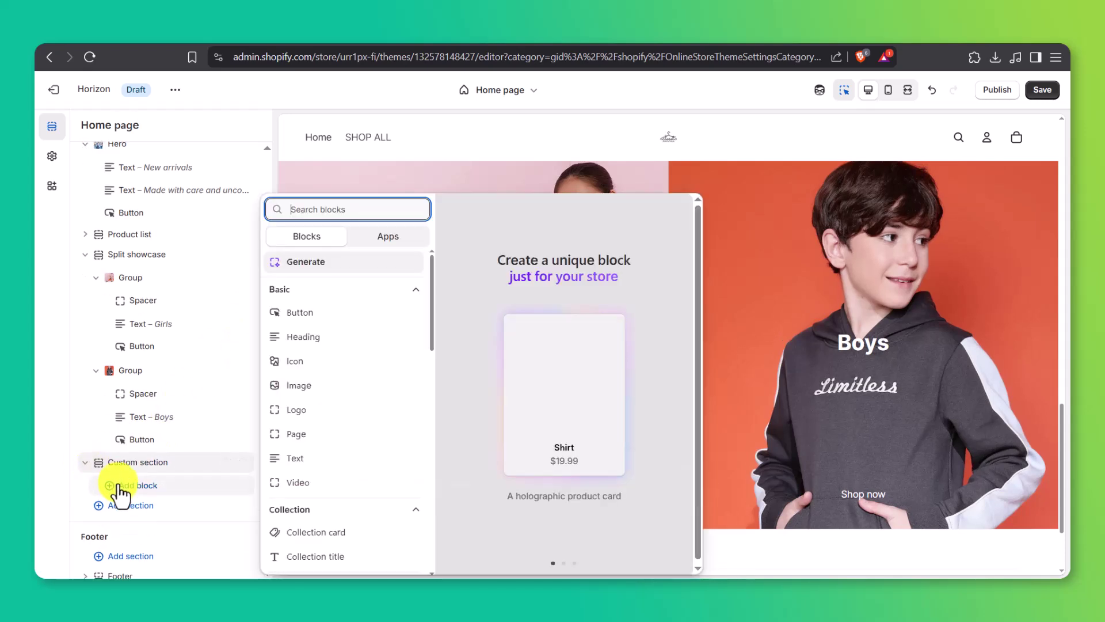
click(317, 263)
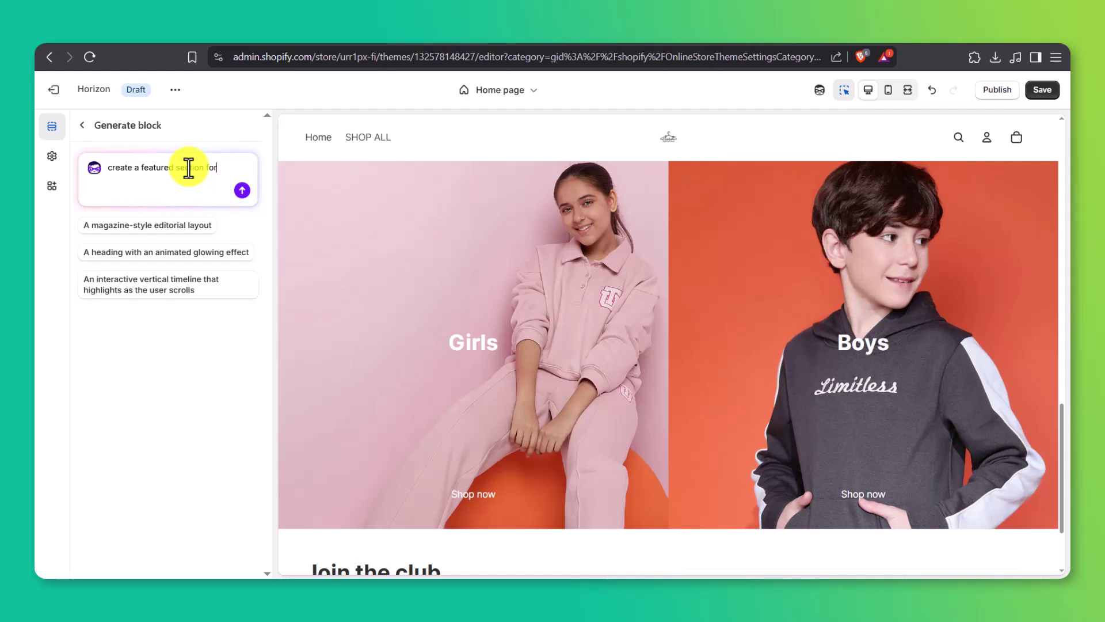
text(lling products with rounded buttons and product info)
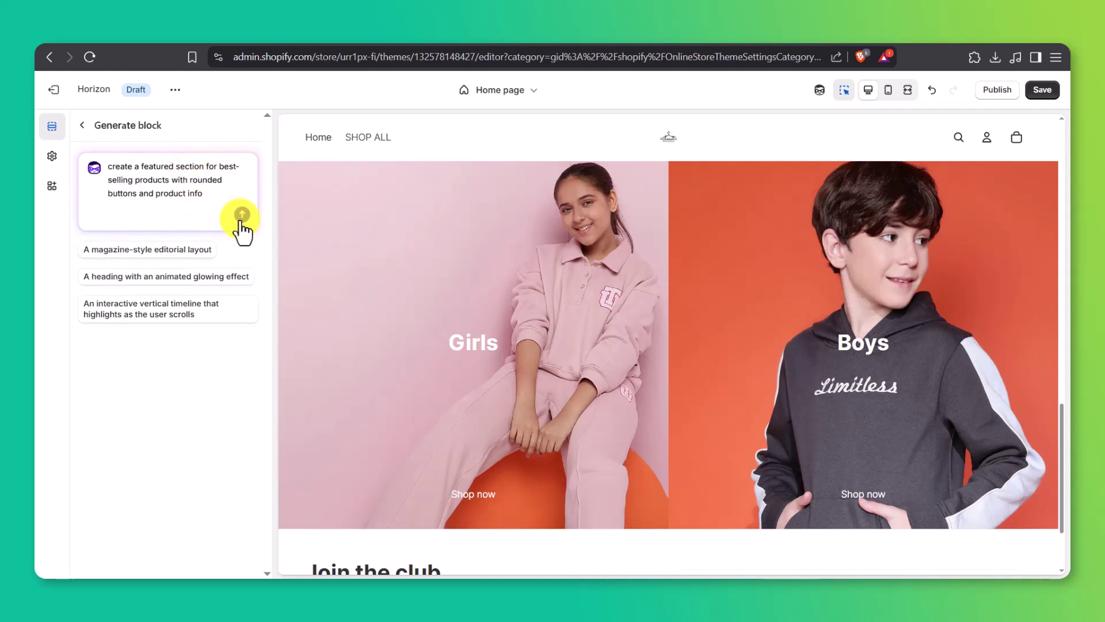
click(241, 215)
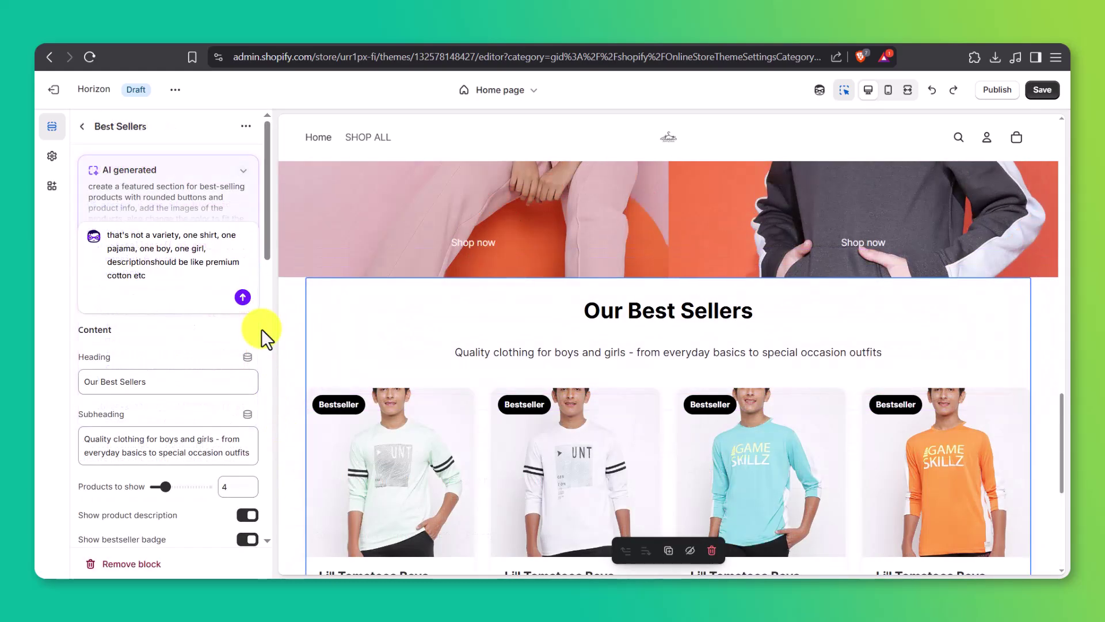
Replace the footer's Join the club heading with Stay in the Loop.
mouse_move(269, 247)
mouse_down()
mouse_move(268, 537)
mouse_move(257, 241)
mouse_up()
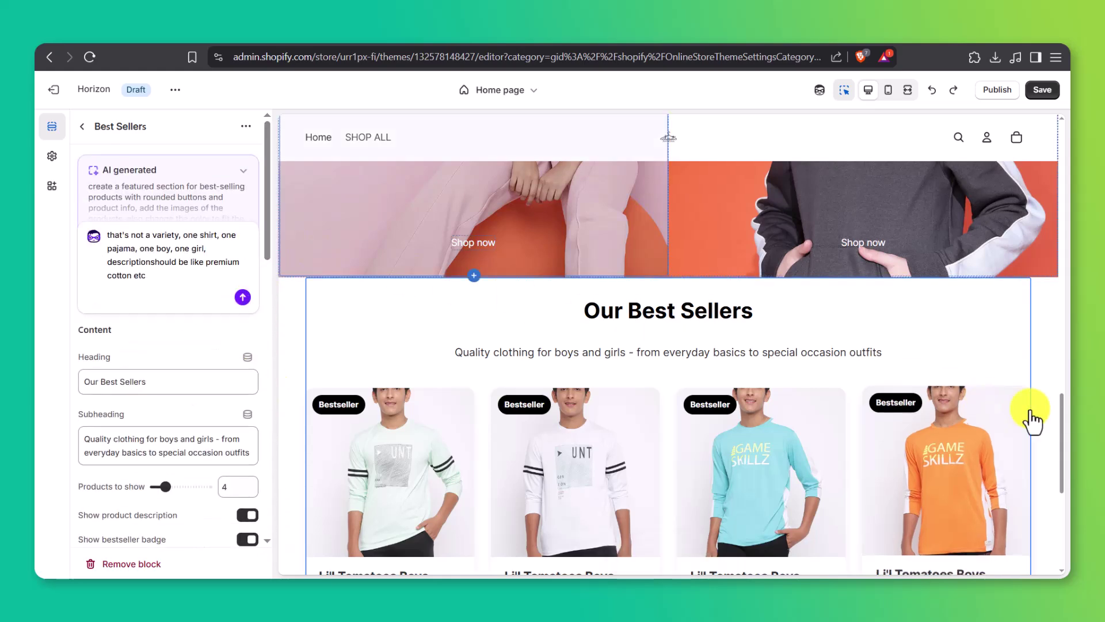
scroll(1030, 408, down, 5)
scroll(1031, 409, down, 1)
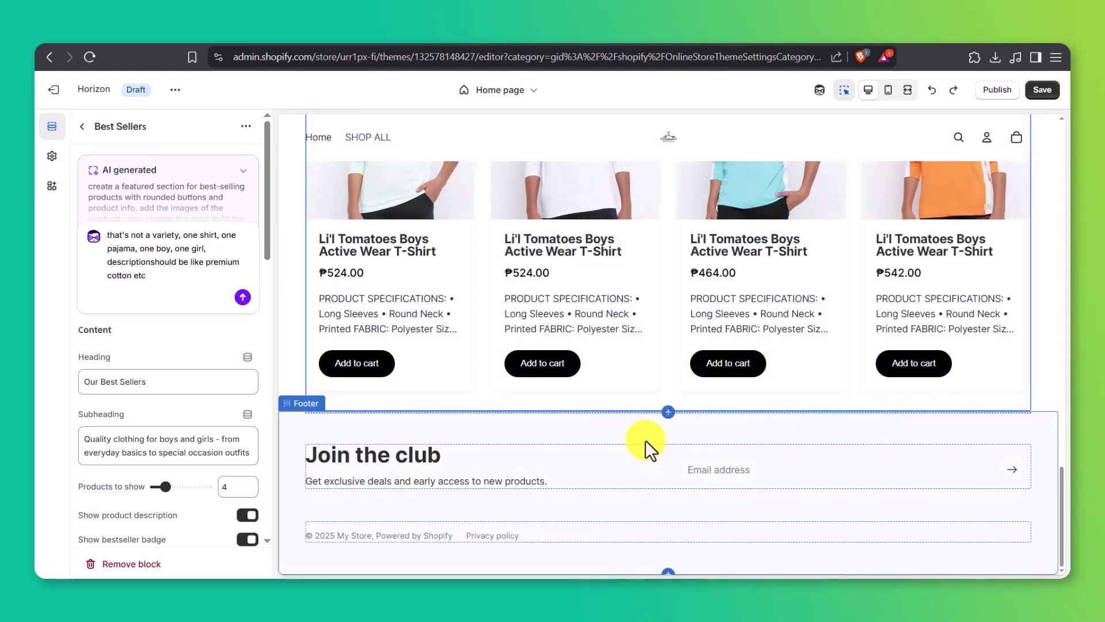
click(408, 459)
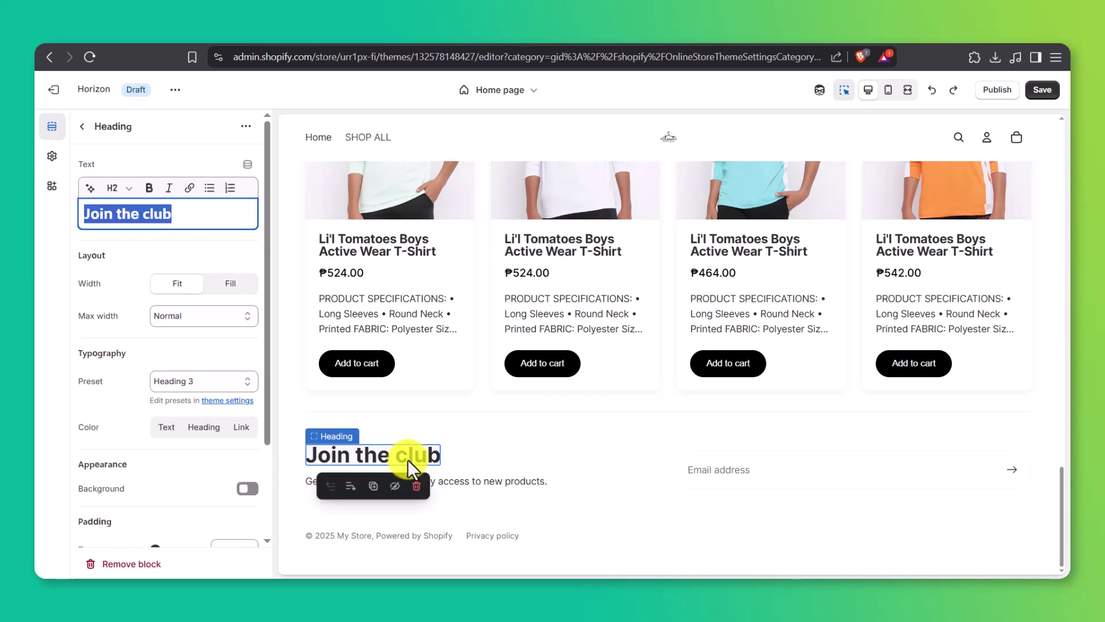
click(182, 215)
key(ctrl+a)
text(Stay i)
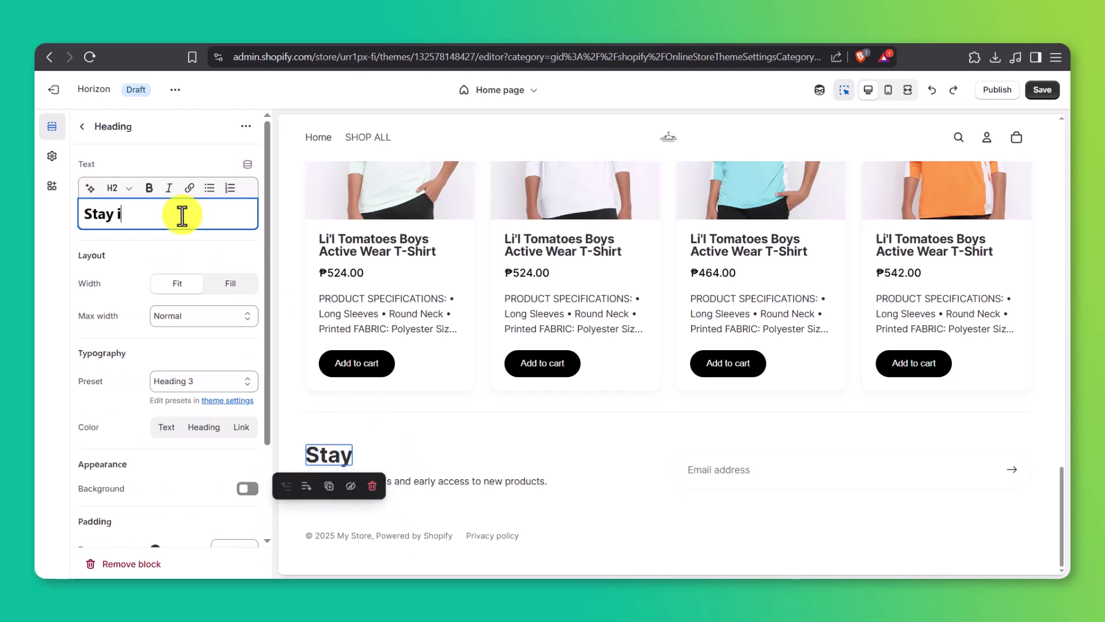
text(n the Loop)
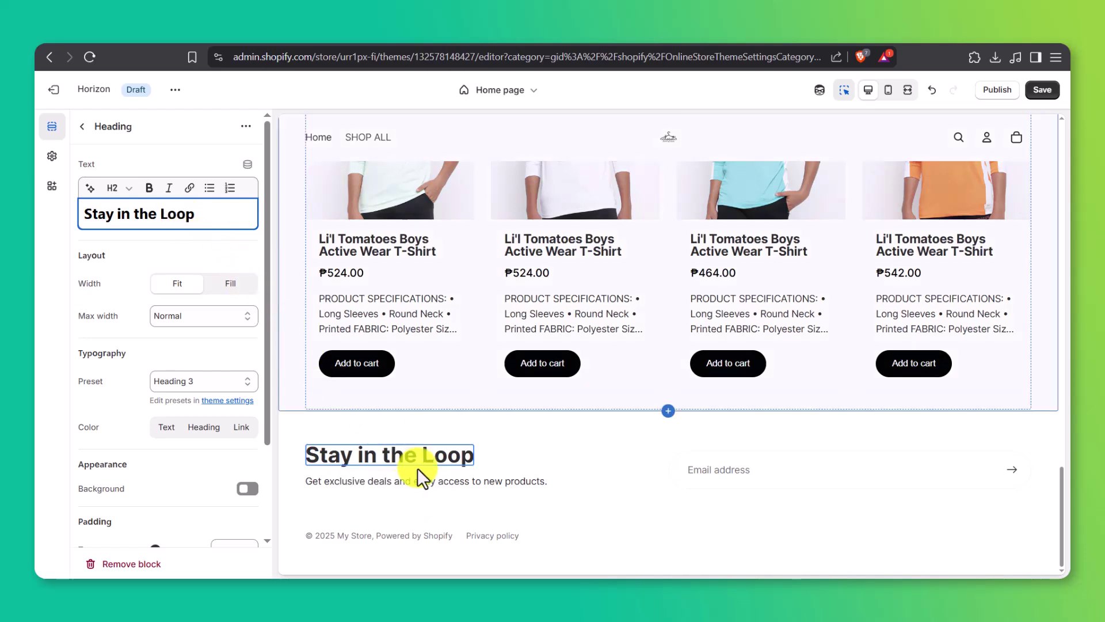
Open the Privacy policy page from the footer's policy links and look through its text.
click(479, 533)
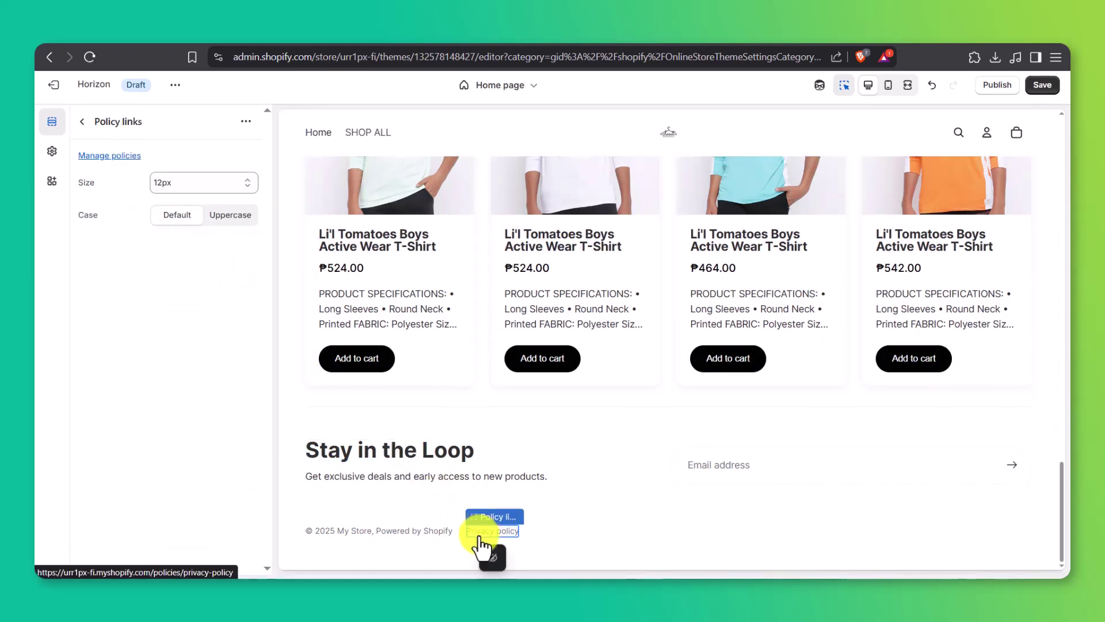
click(478, 538)
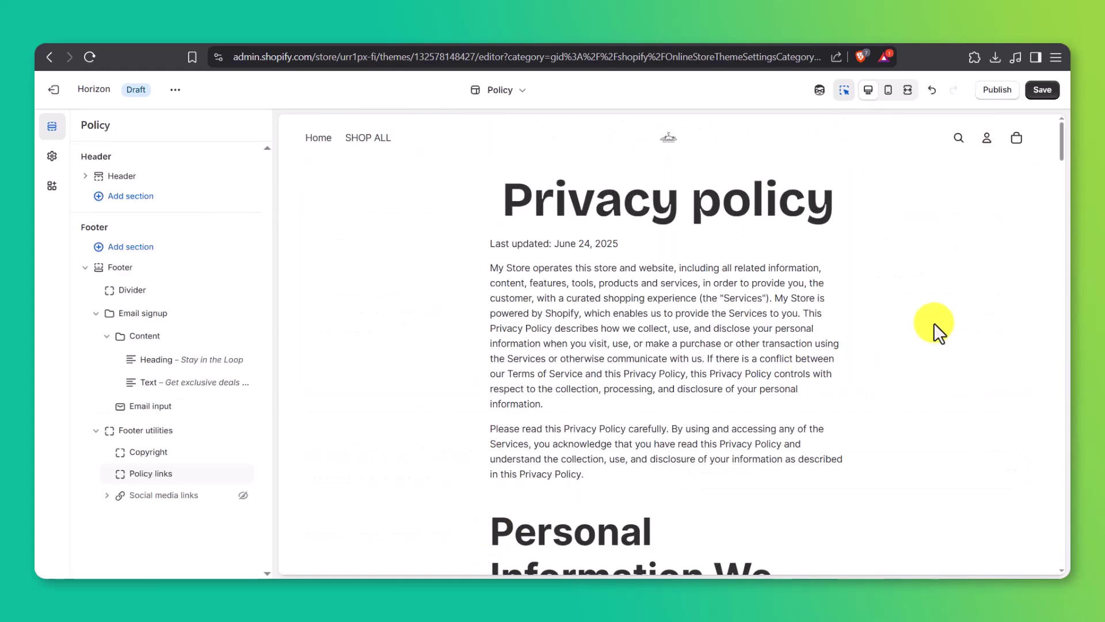
scroll(933, 323, down, 8)
scroll(933, 323, down, 15)
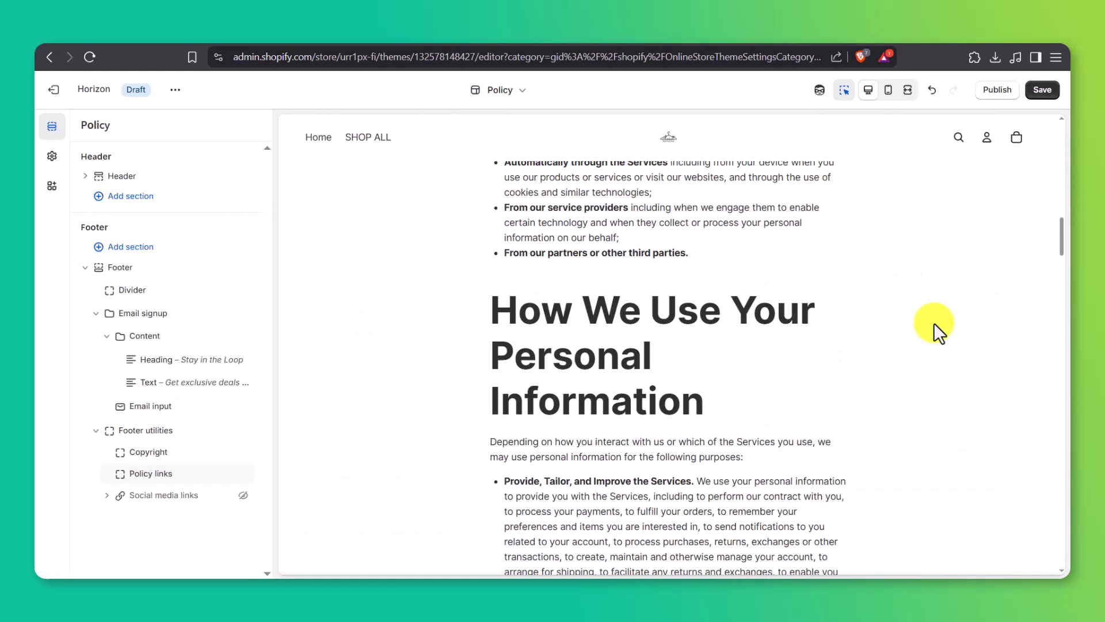
scroll(934, 323, up, 20)
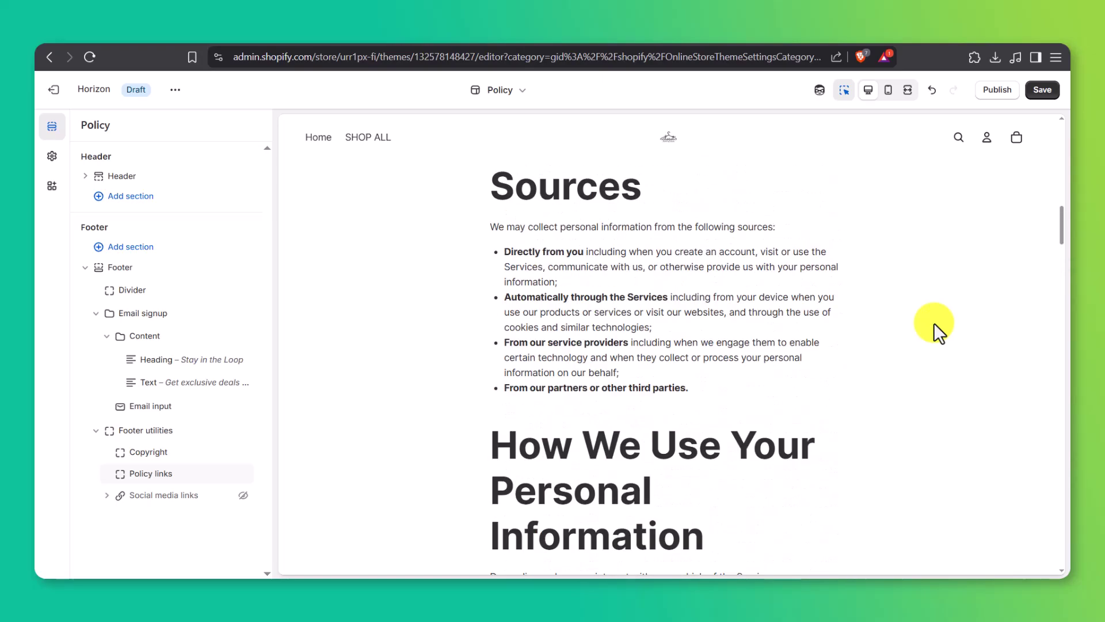
scroll(933, 322, up, 5)
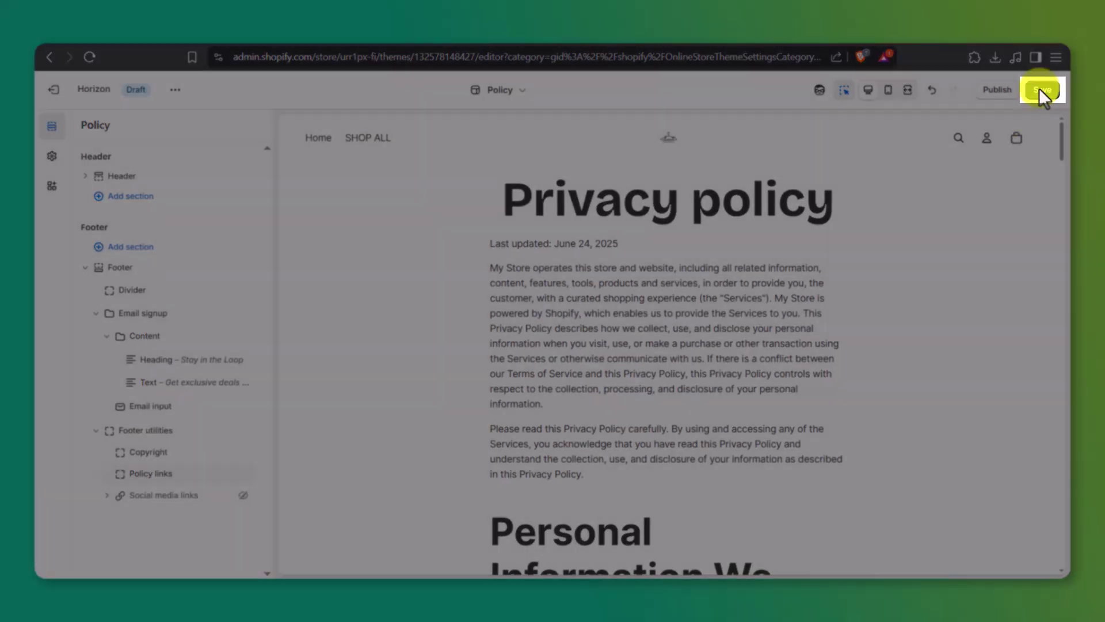
Save the theme changes and switch the editor to the Default product template.
click(1041, 91)
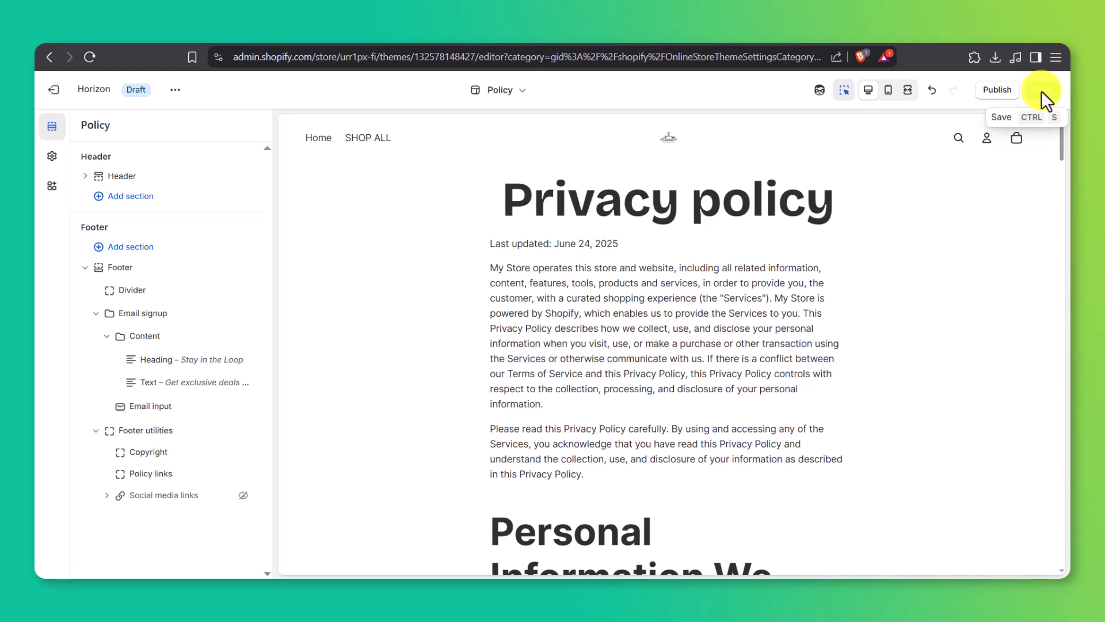
click(520, 92)
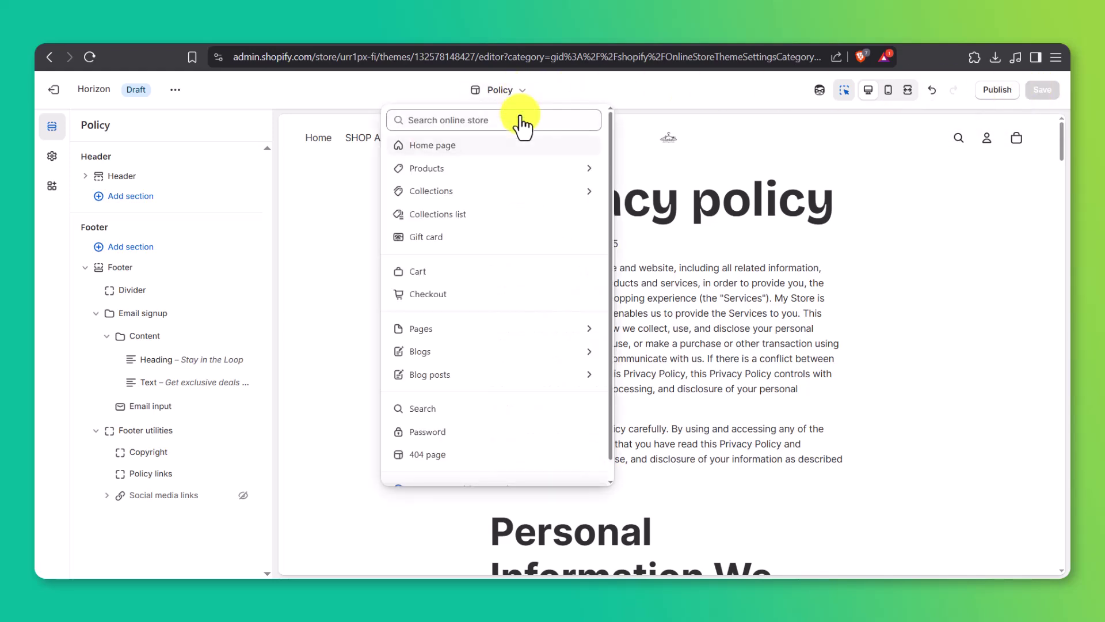
click(522, 171)
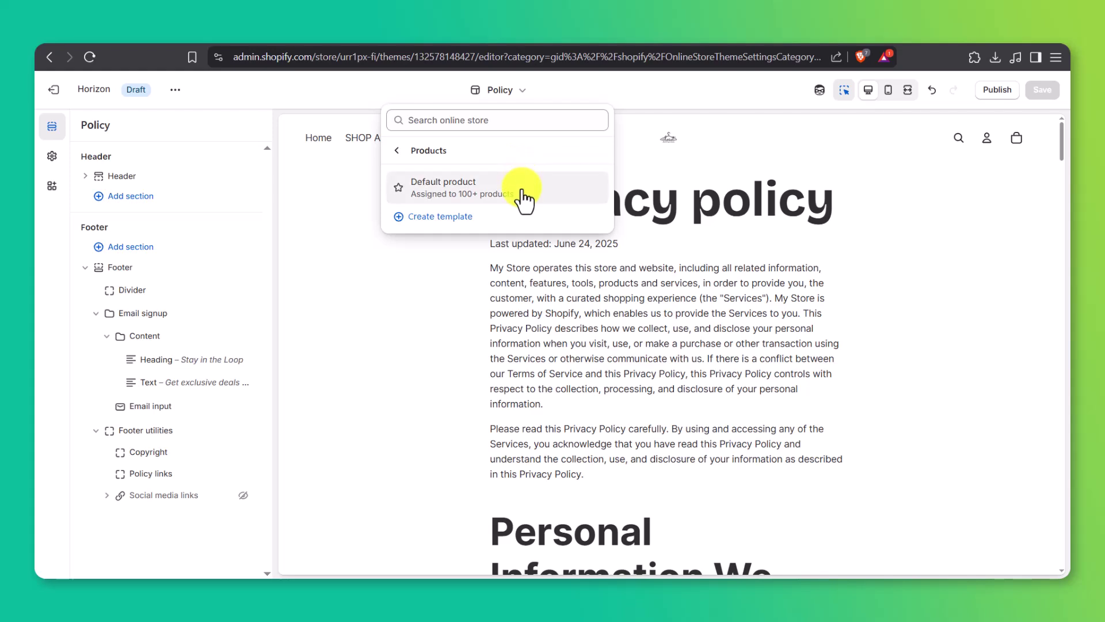
click(519, 189)
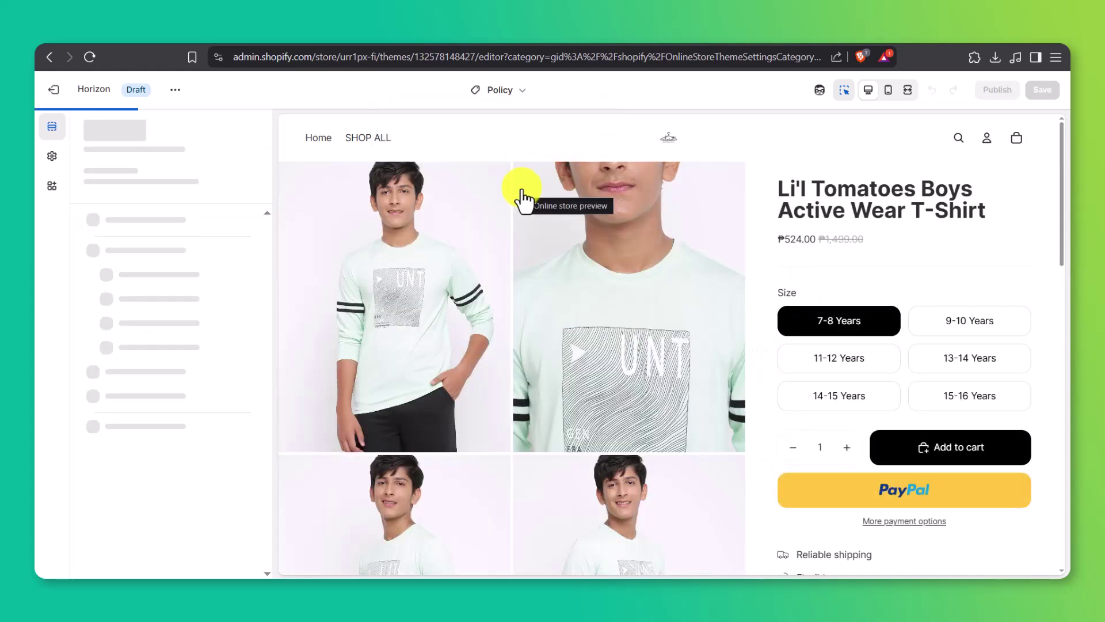
Set the Product media type to Carousel and its aspect ratio to Auto.
click(490, 242)
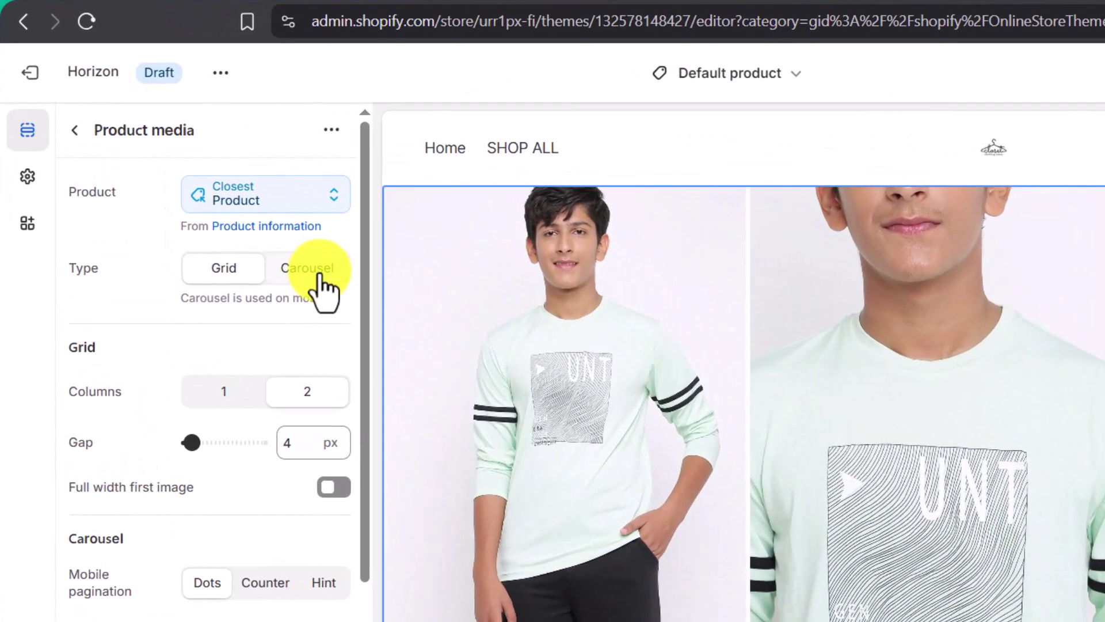
click(320, 270)
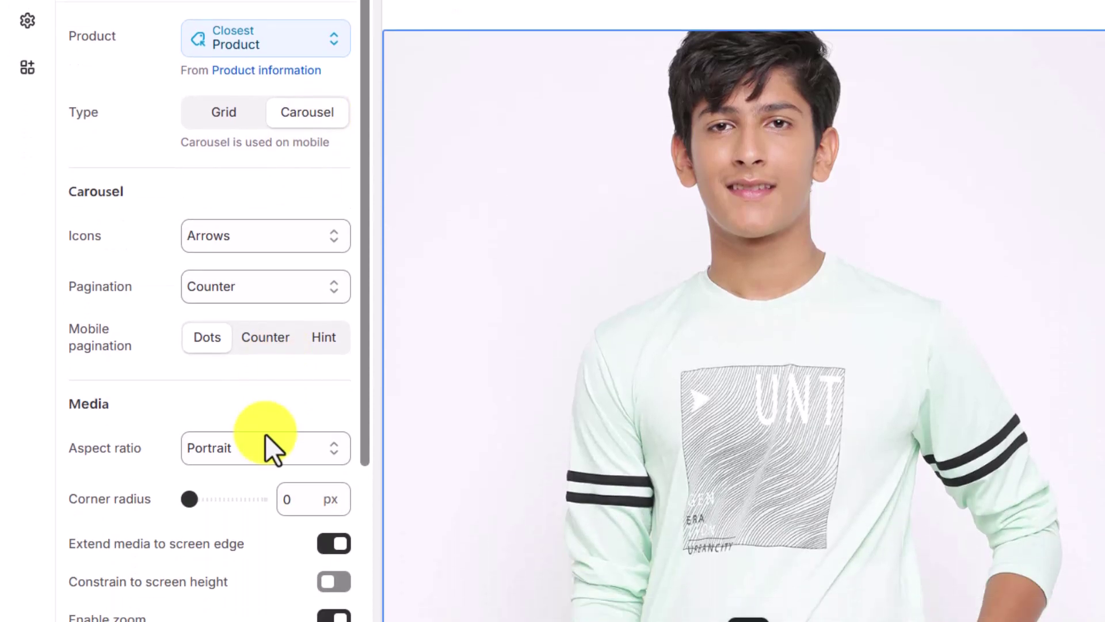
click(263, 568)
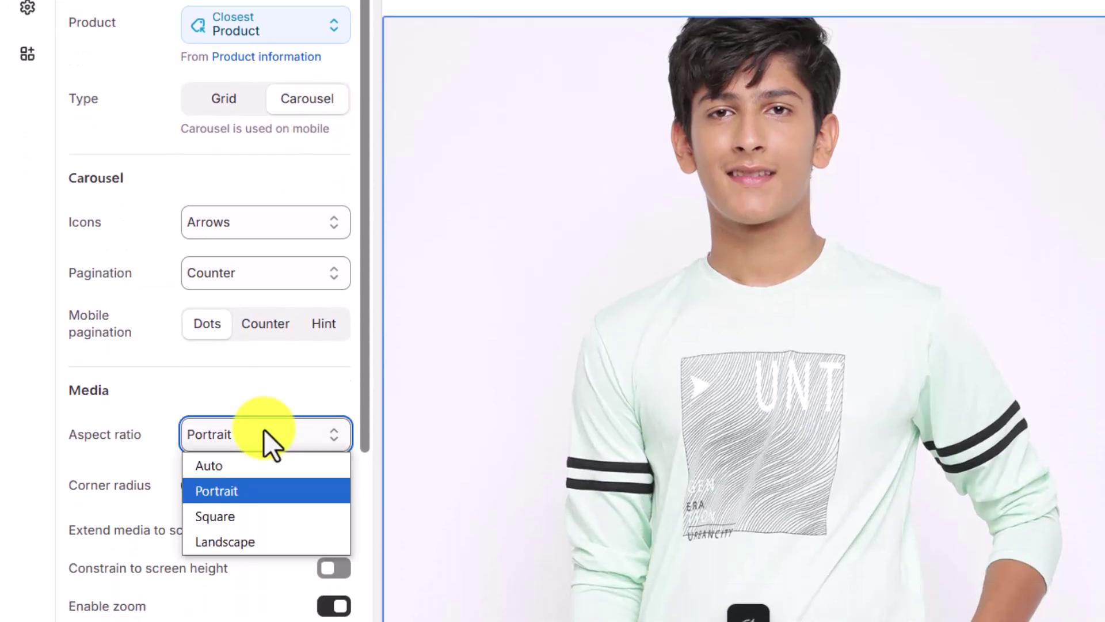
click(248, 508)
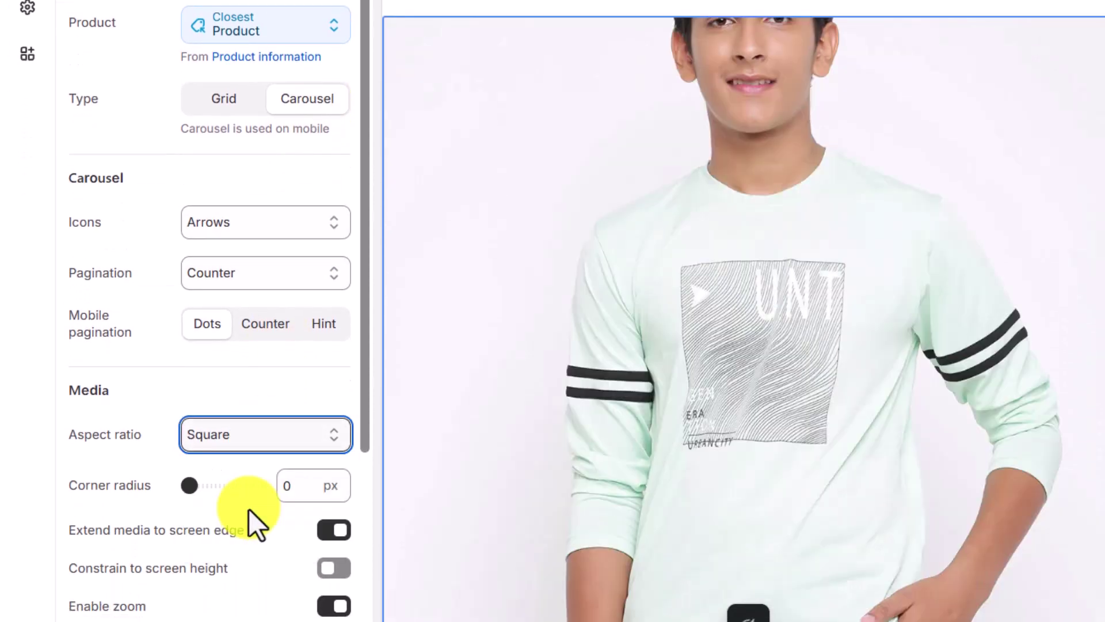
click(245, 439)
click(249, 474)
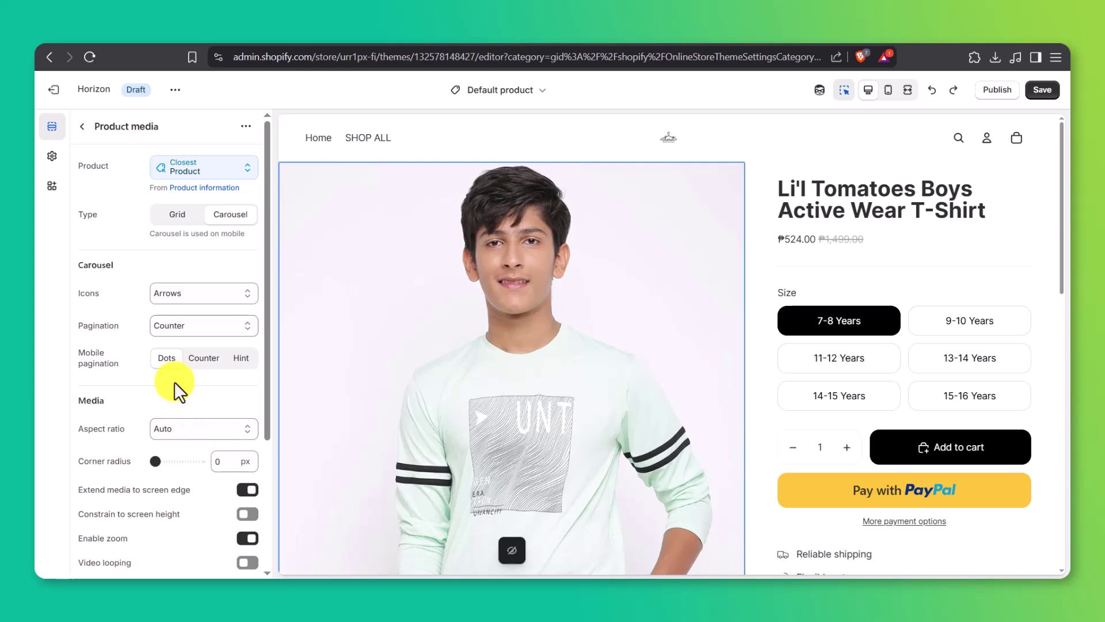
Duplicate the Shipping policy group under Policies in the product details.
click(82, 127)
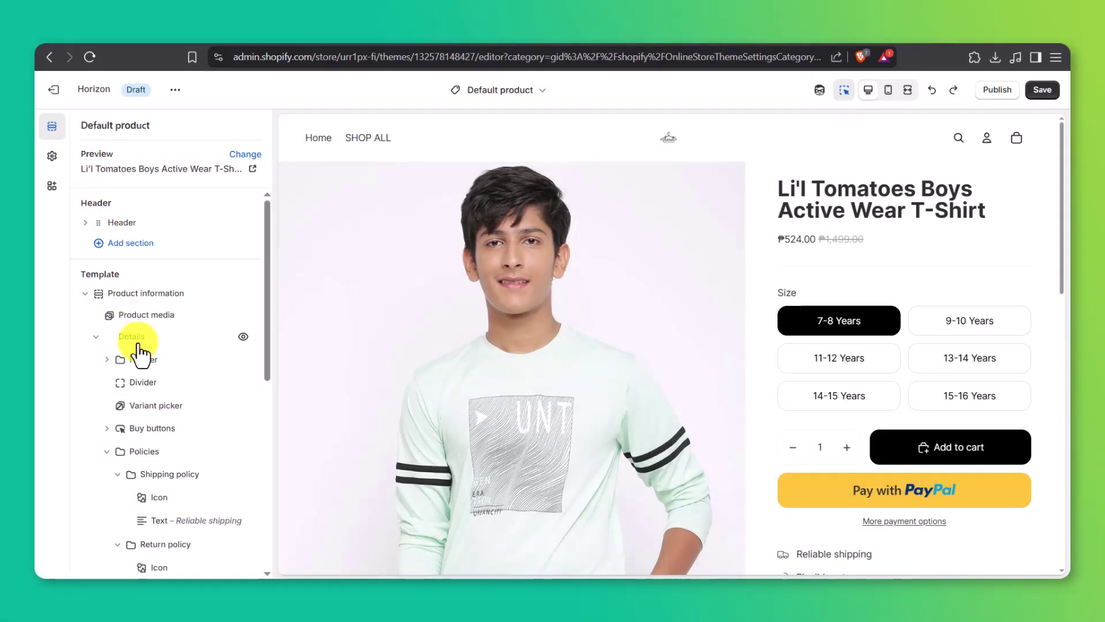
right_click(175, 476)
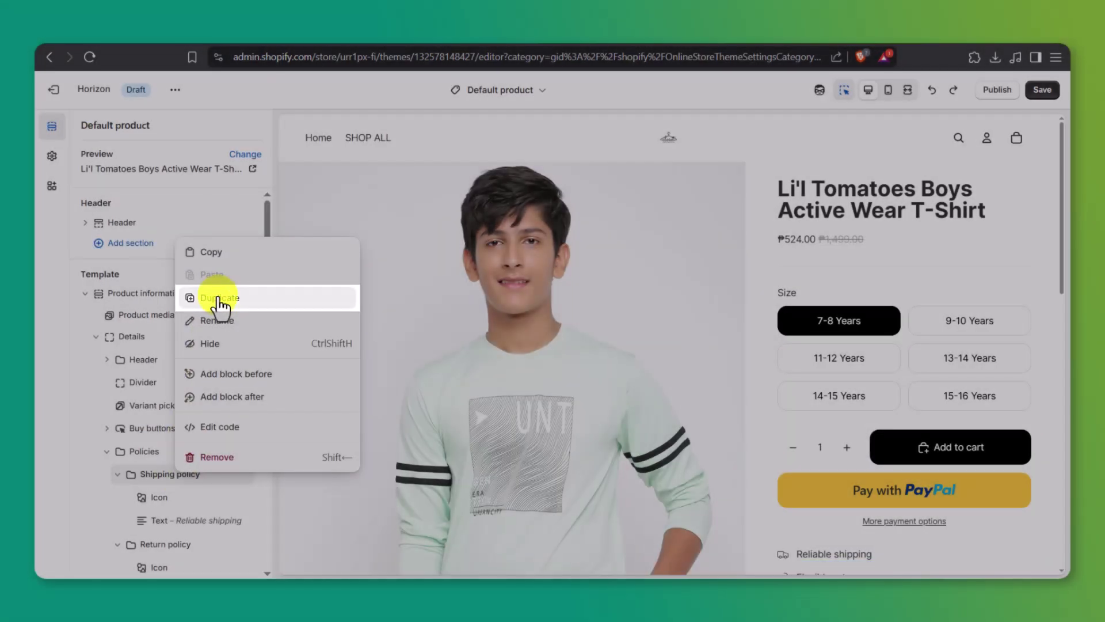
click(219, 298)
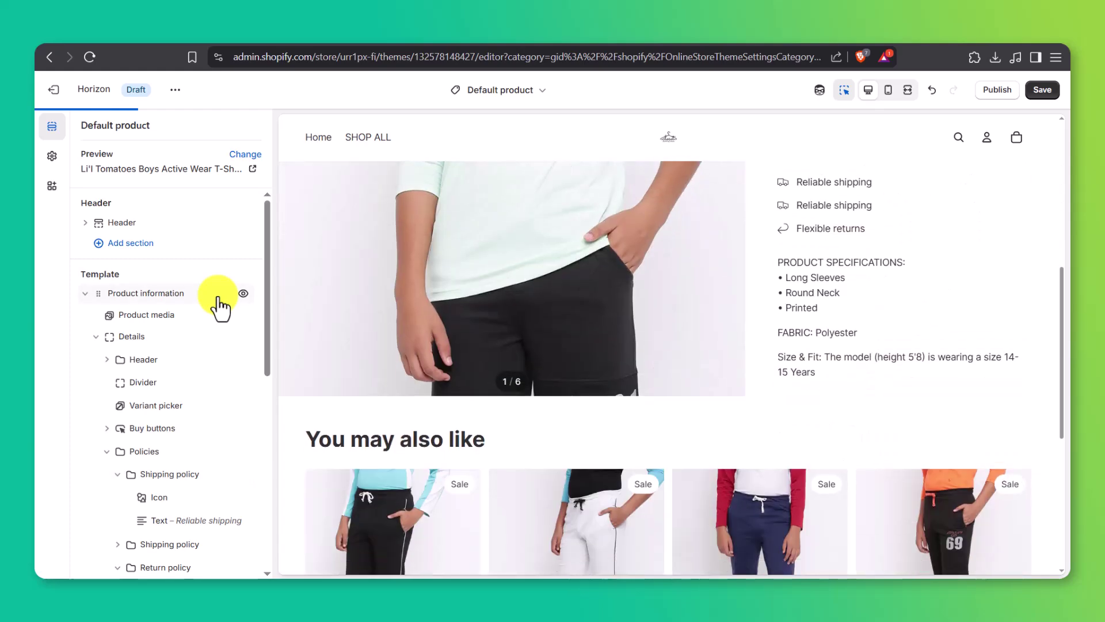
Change the icon in the second Shipping policy group to Recycle and return to the template's block list.
click(119, 545)
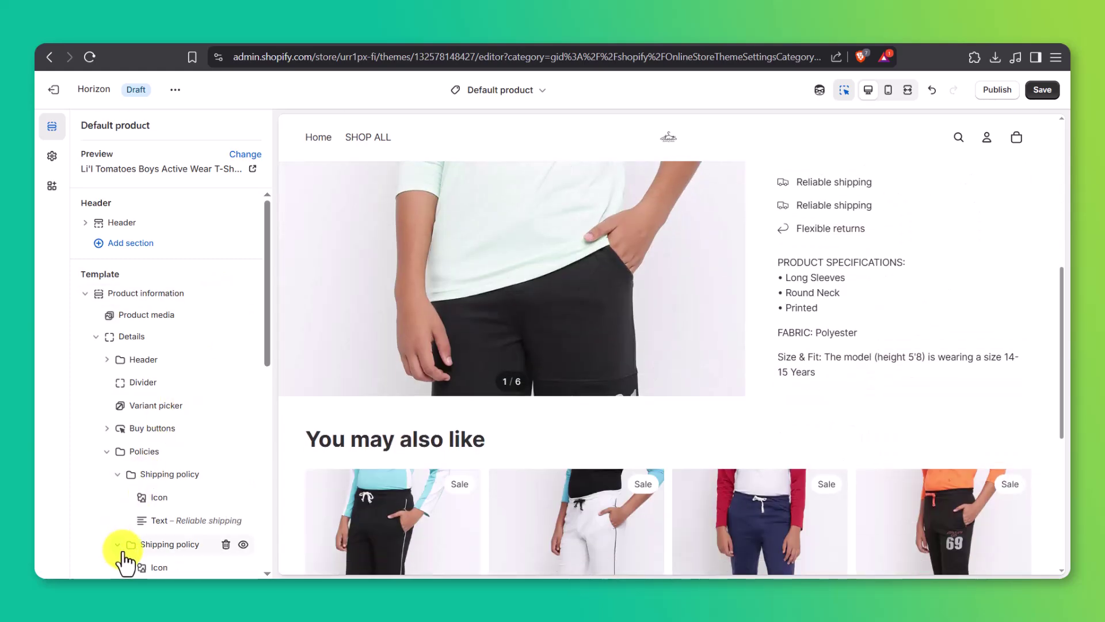
click(154, 568)
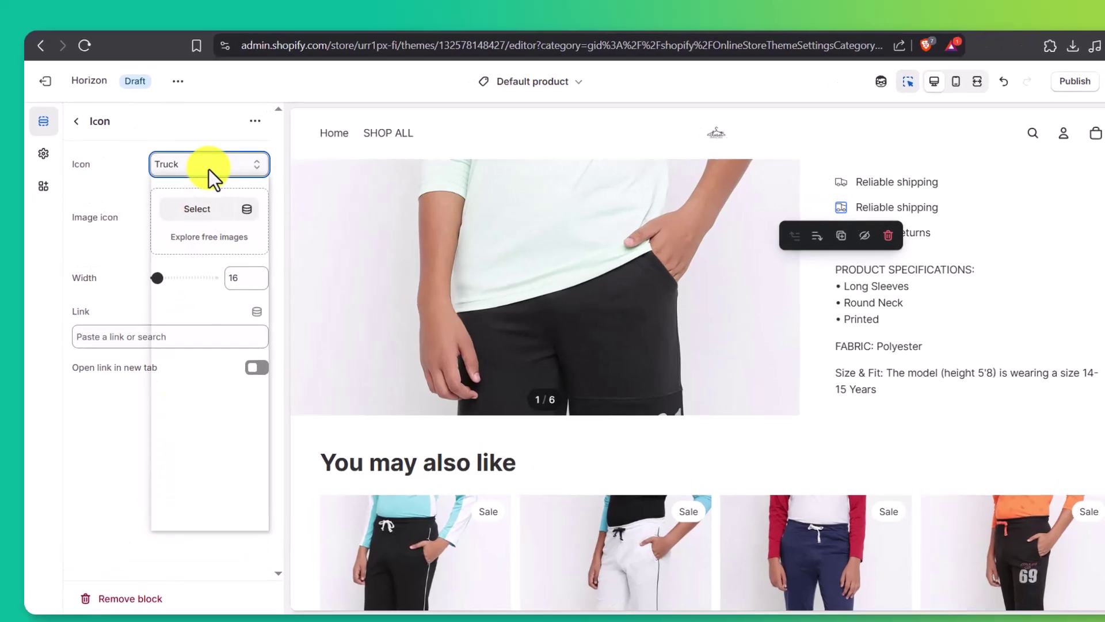
click(203, 171)
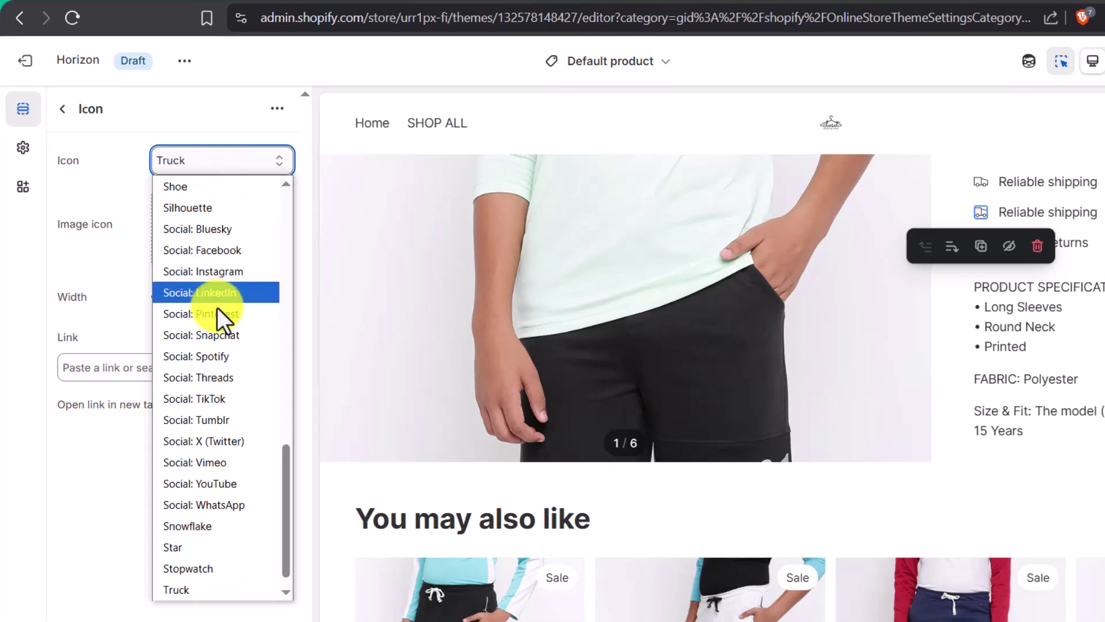
scroll(216, 307, up, 3)
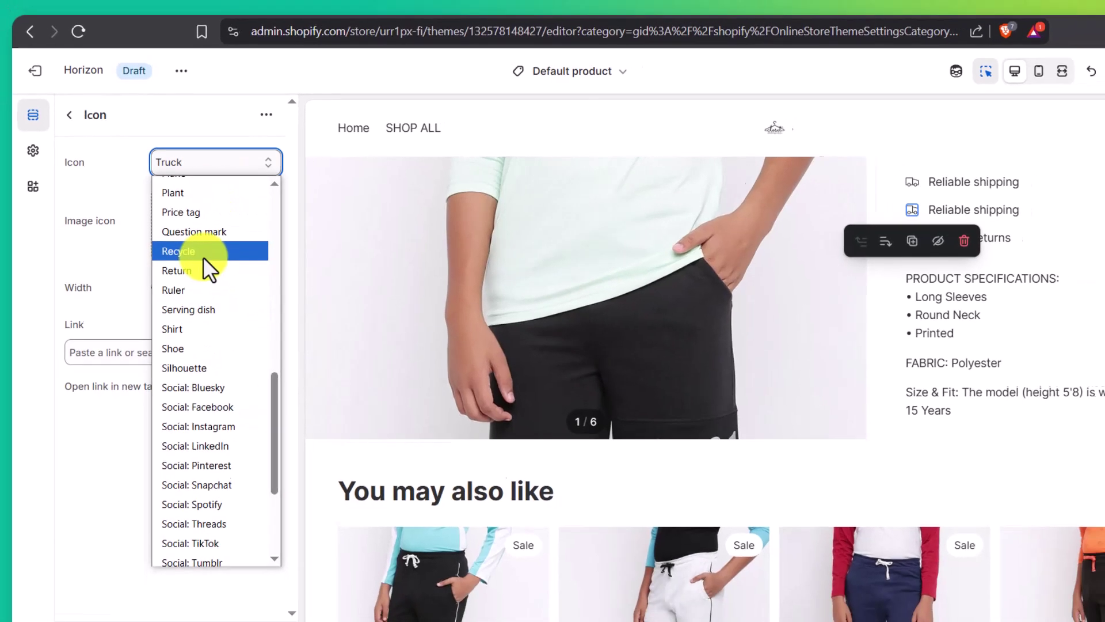
click(207, 258)
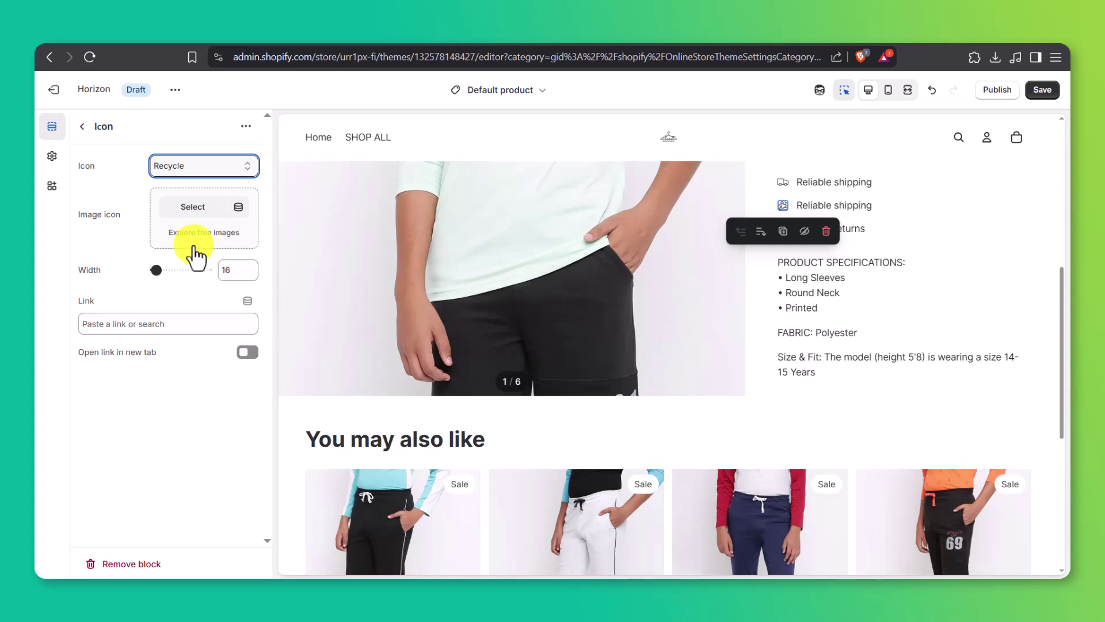
click(84, 127)
scroll(173, 243, down, 3)
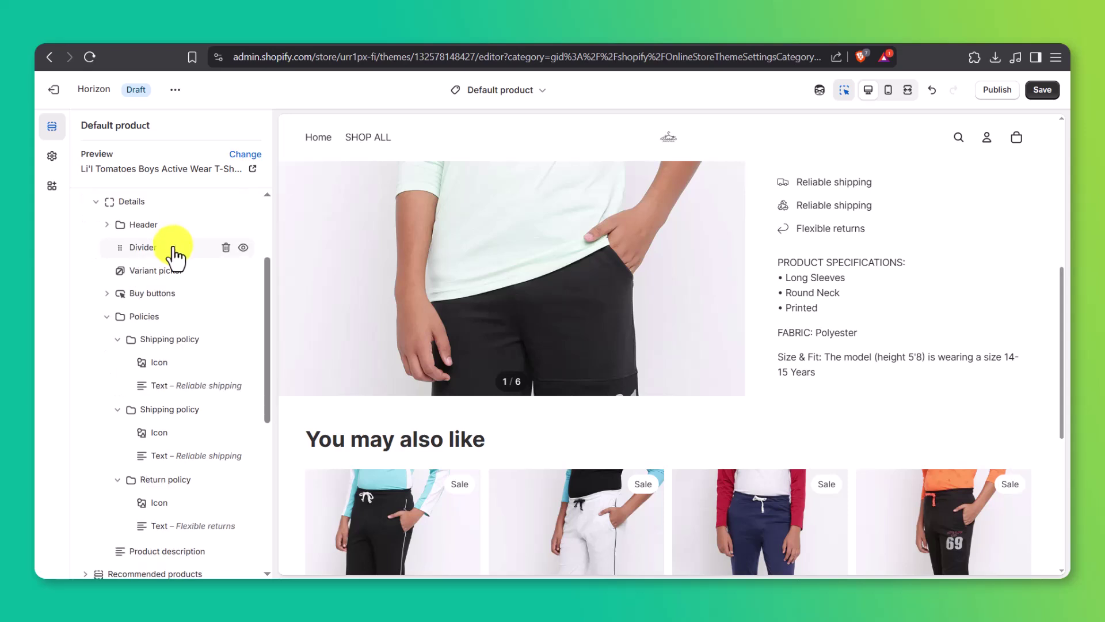
Change the text in the second Shipping policy group to "Recyclable" and return to the template's block list.
click(168, 457)
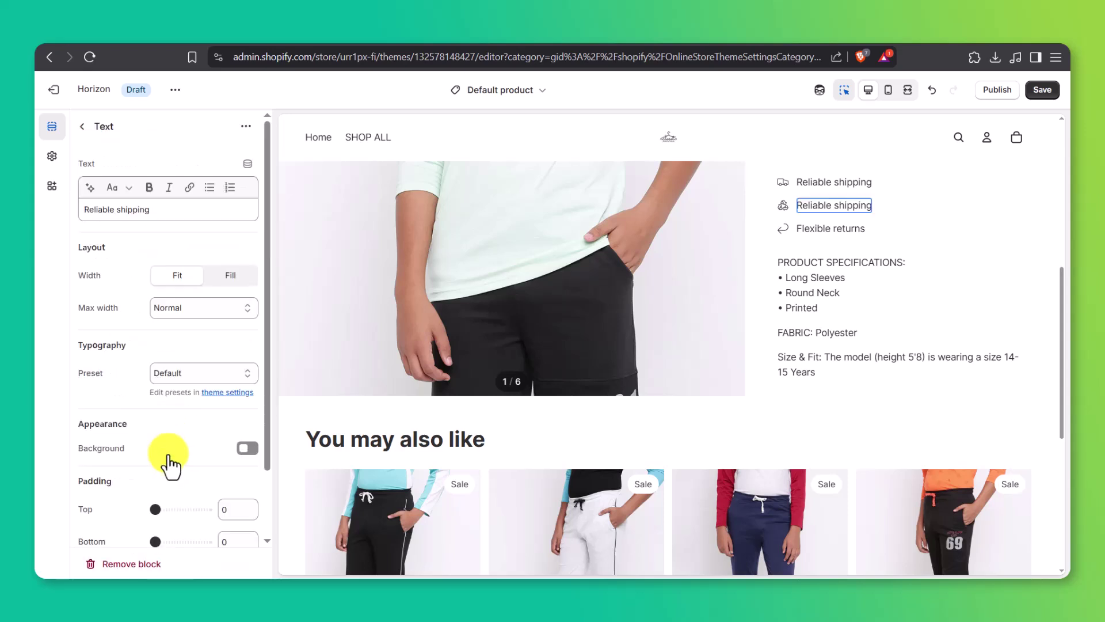
click(154, 208)
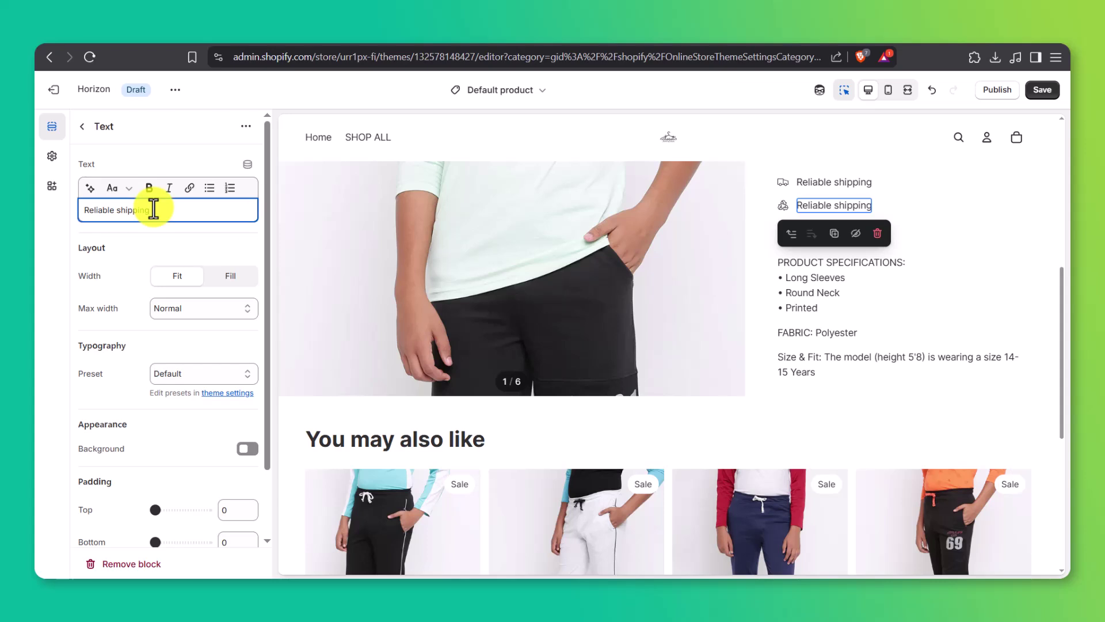
text(Recyclable)
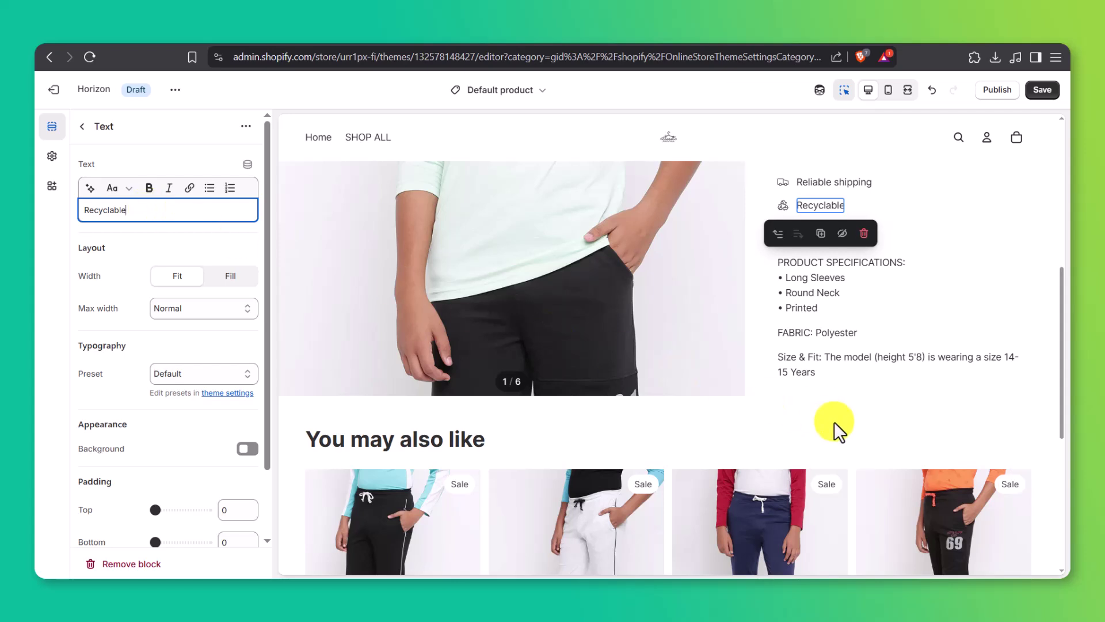
scroll(834, 421, down, 4)
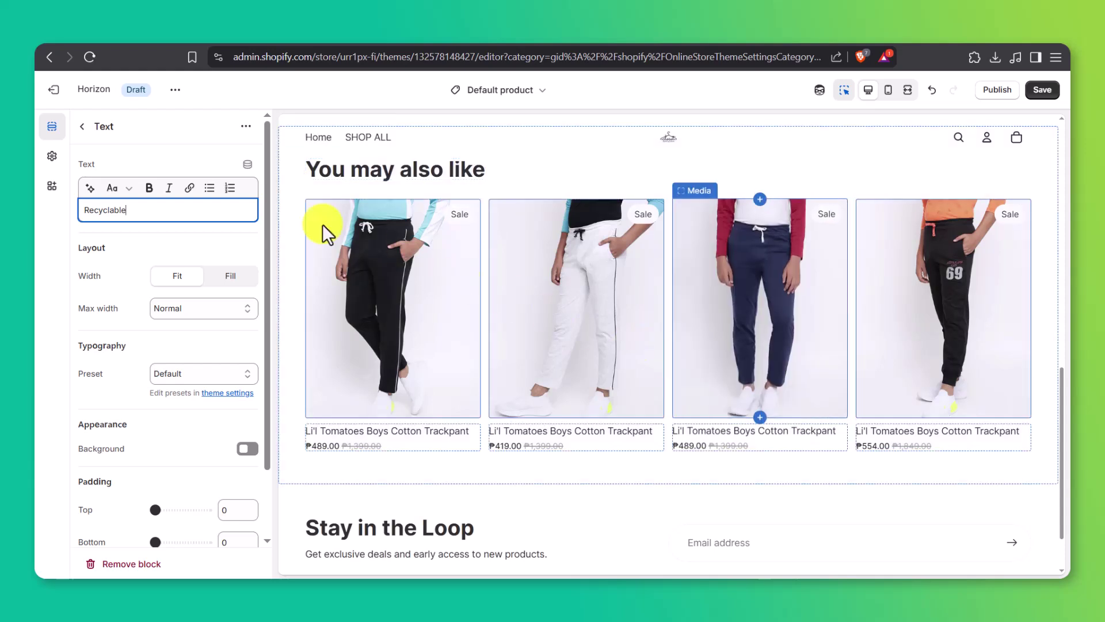
click(81, 129)
Switch the theme editor from the product template to the Default collection template.
scroll(242, 358, down, 3)
drag(110, 461, 116, 426)
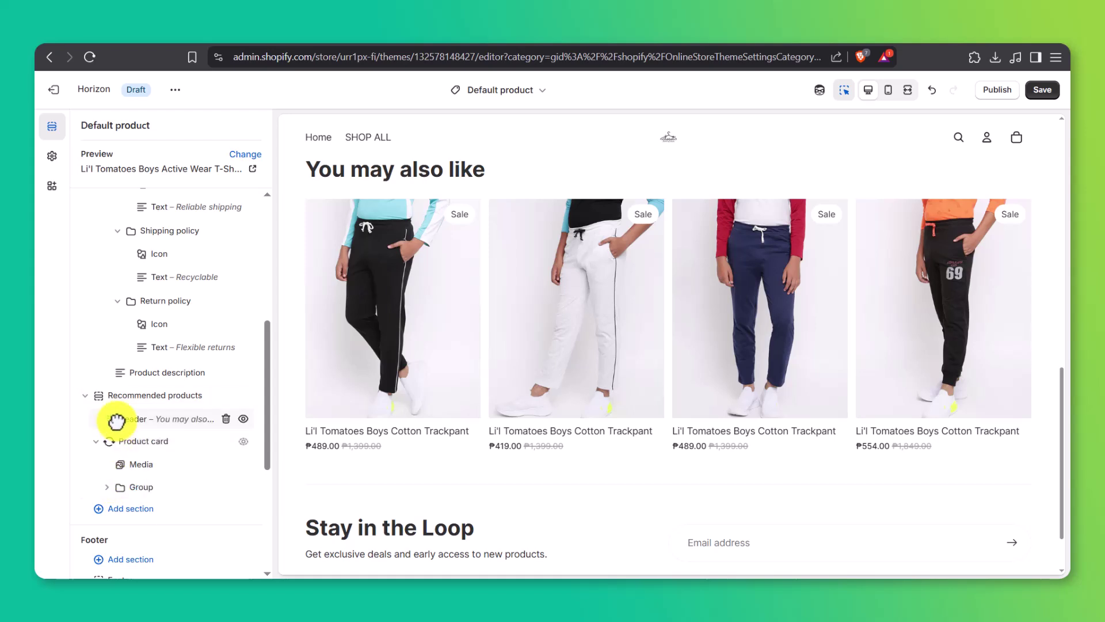
click(464, 91)
click(494, 188)
click(496, 198)
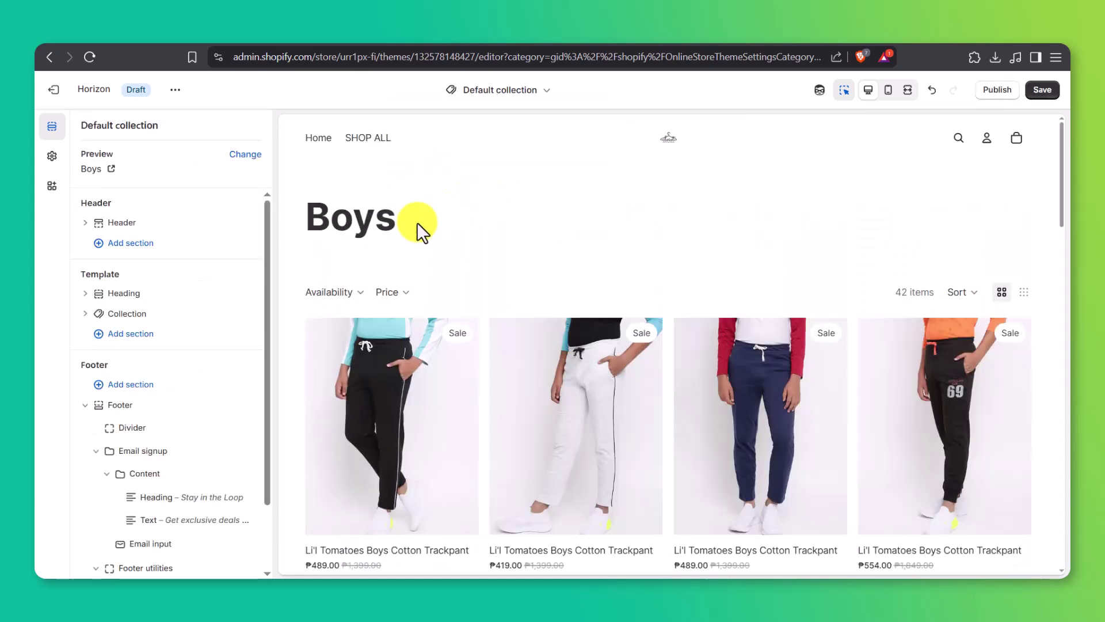
Add a Collection list: Grid section below the Collection section of the template.
click(163, 340)
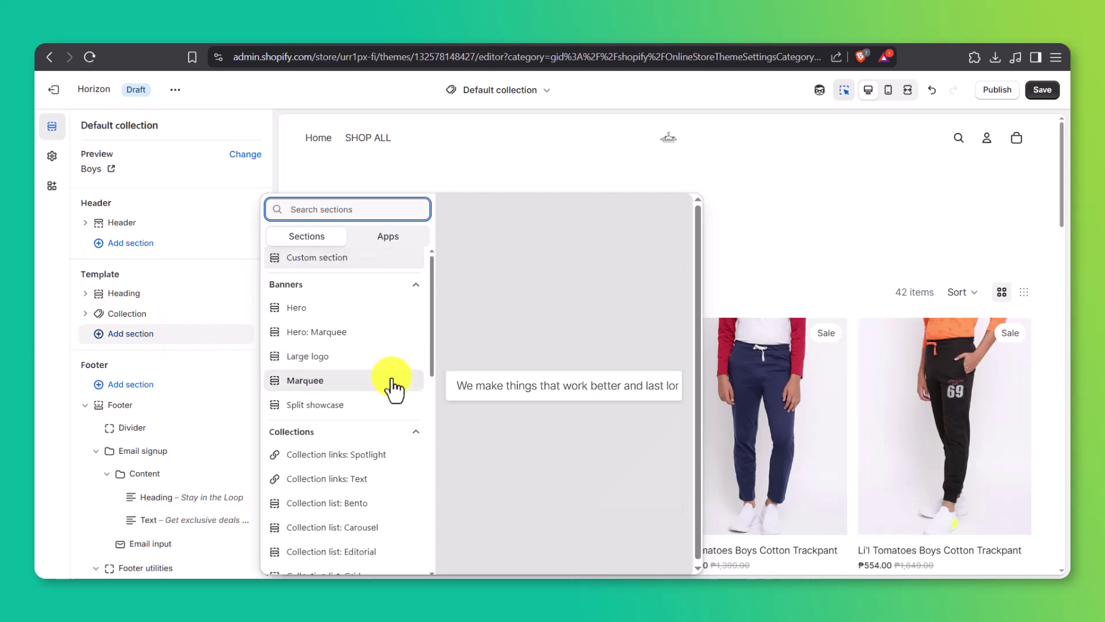
scroll(390, 322, down, 2)
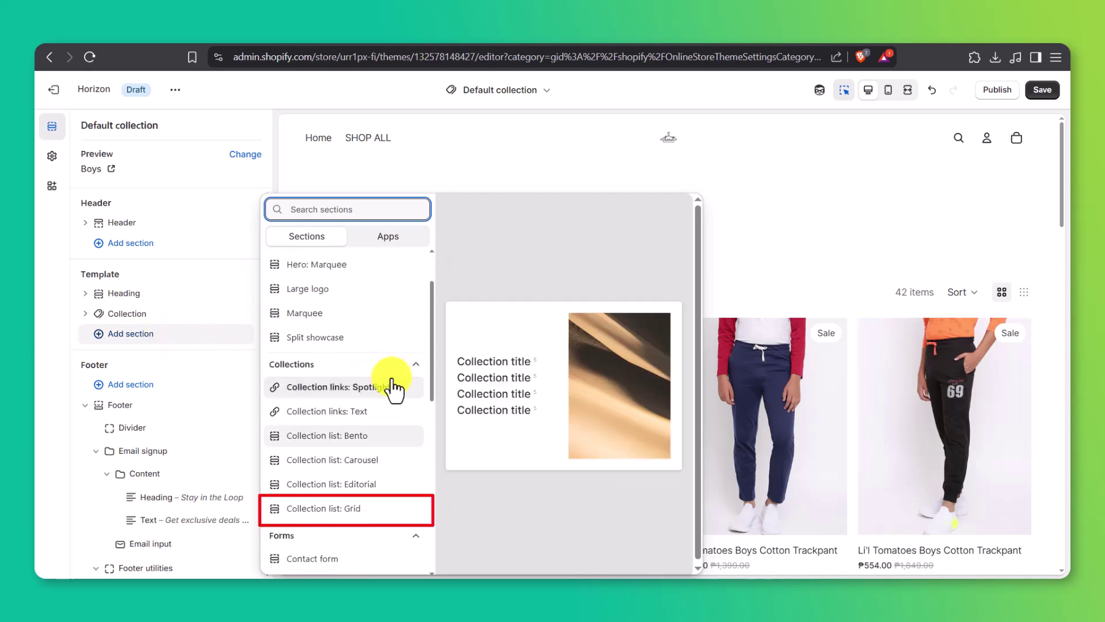
click(372, 509)
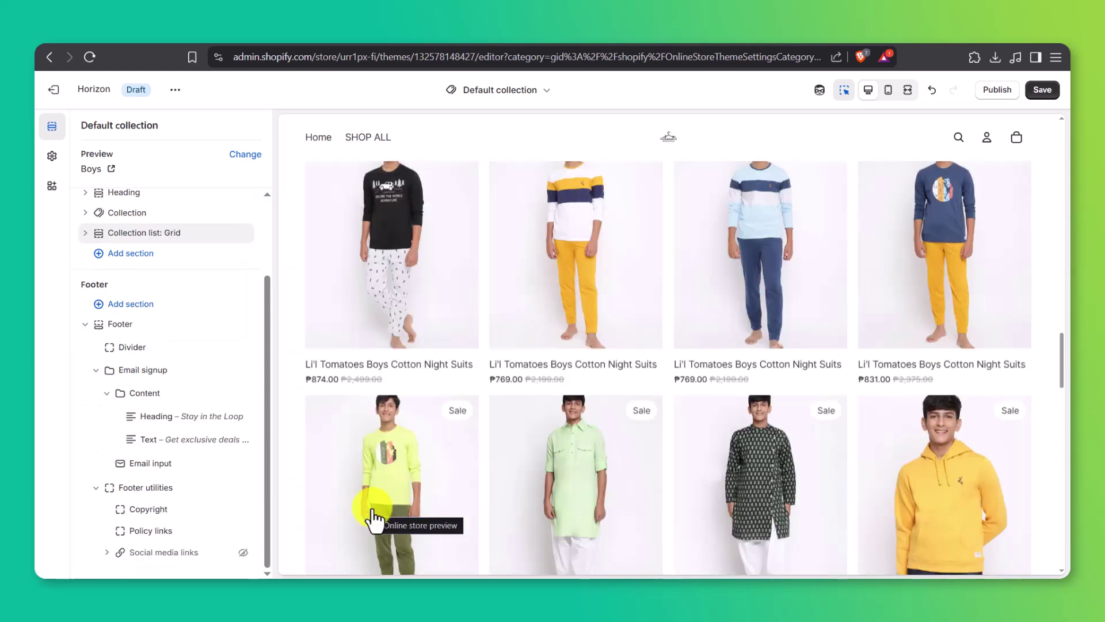
Assign the Boys and Girls collections to the Collection list: Grid section.
click(196, 234)
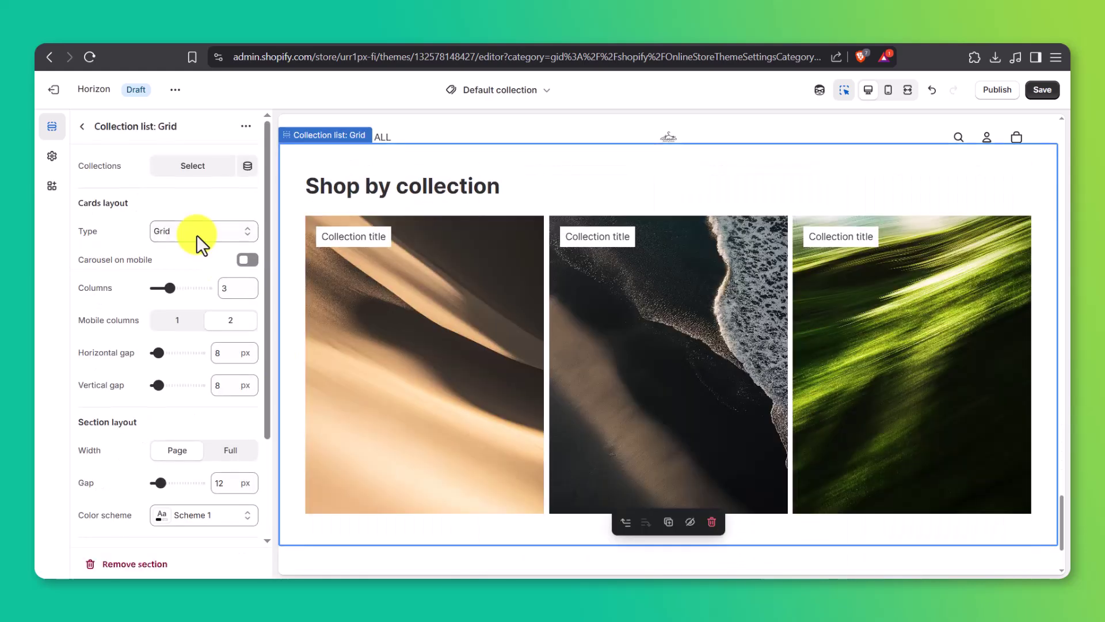
click(172, 166)
click(144, 214)
click(148, 254)
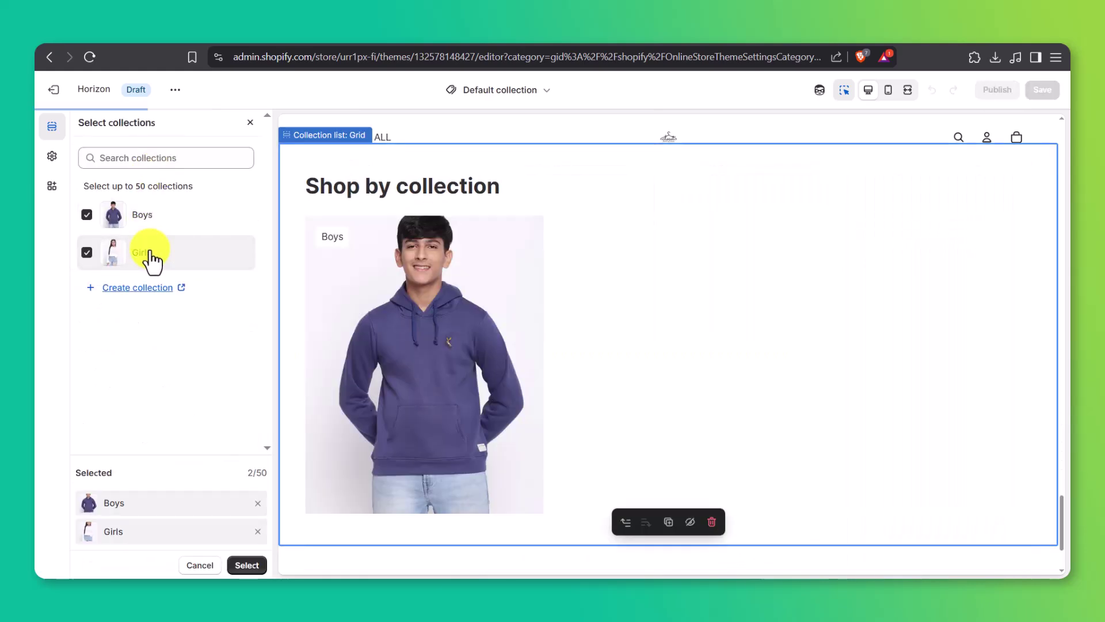
click(246, 565)
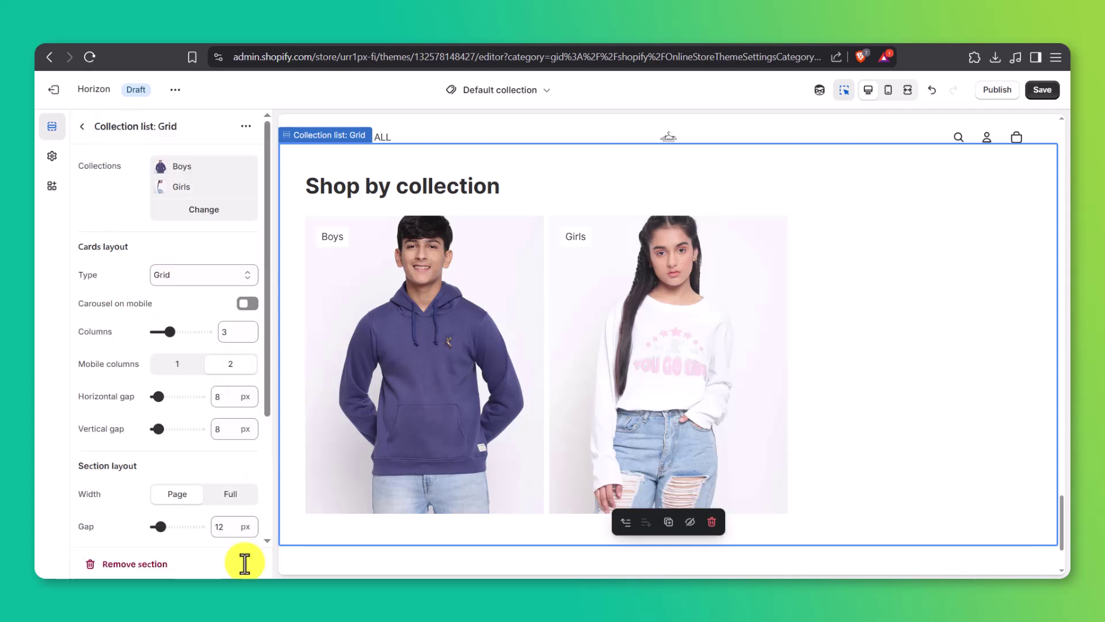
Set the collection grid to 2 columns and save the theme changes.
drag(168, 332, 164, 332)
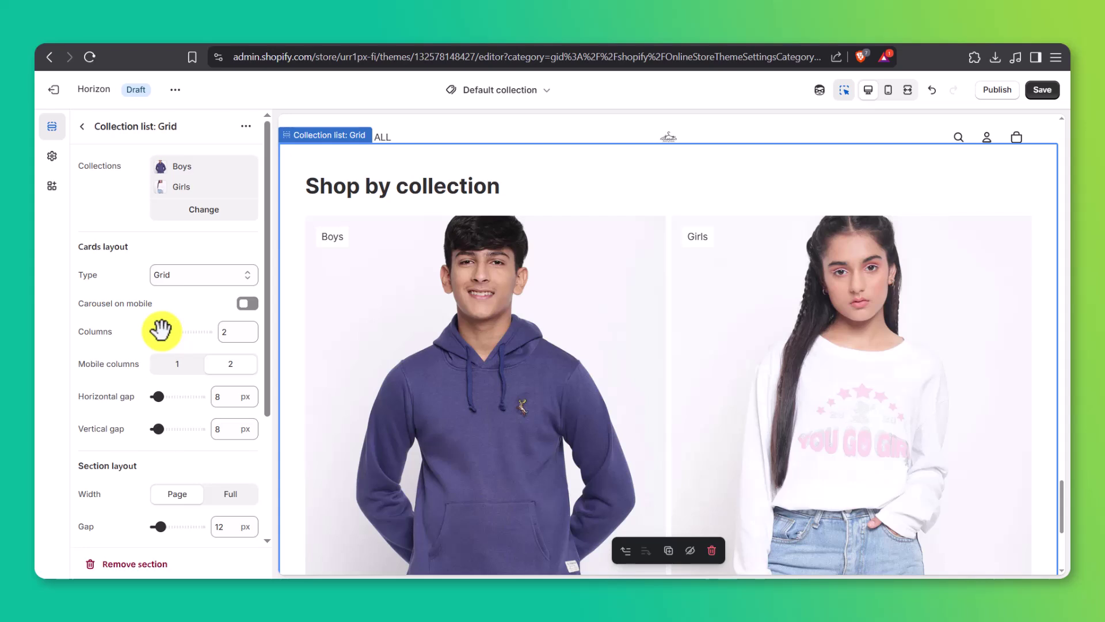
click(1040, 90)
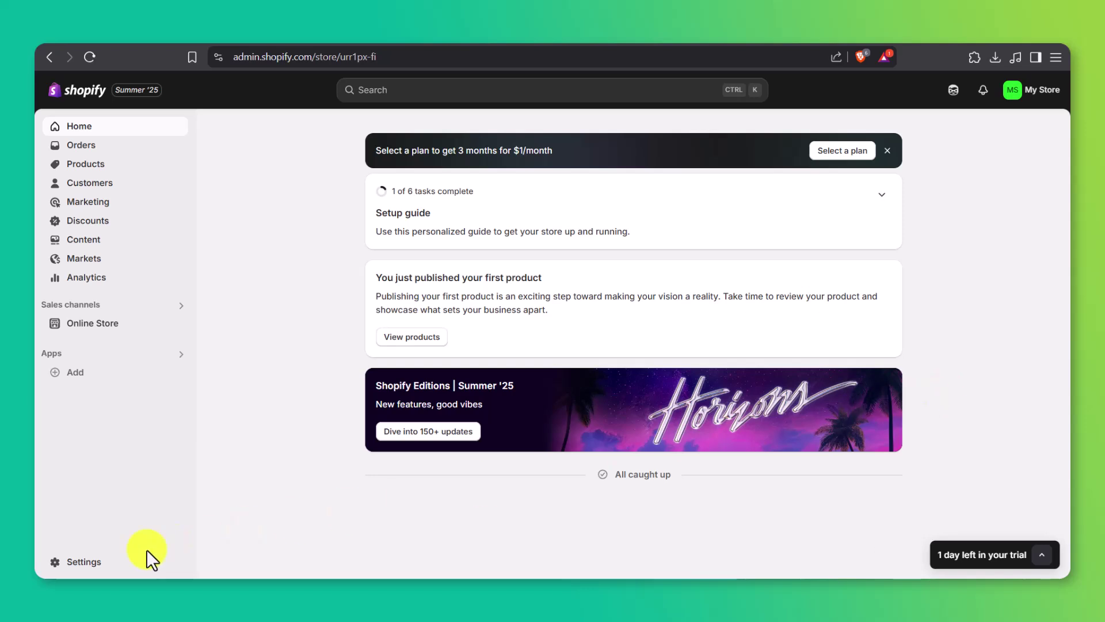
Open the store's payment settings and go to the page for adding a payment method.
click(117, 556)
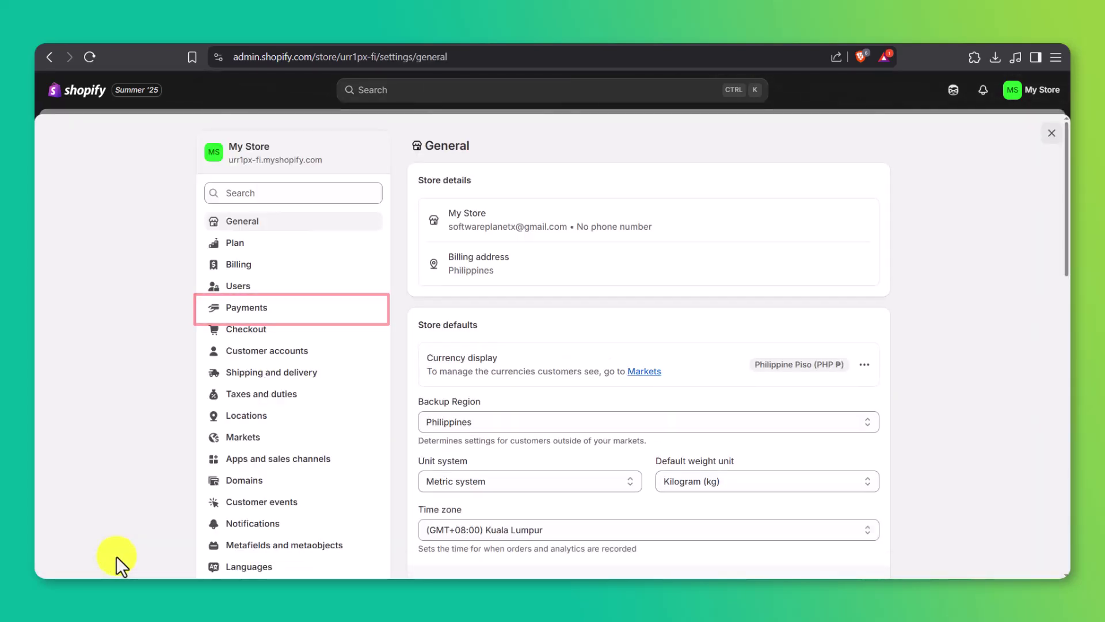
click(252, 313)
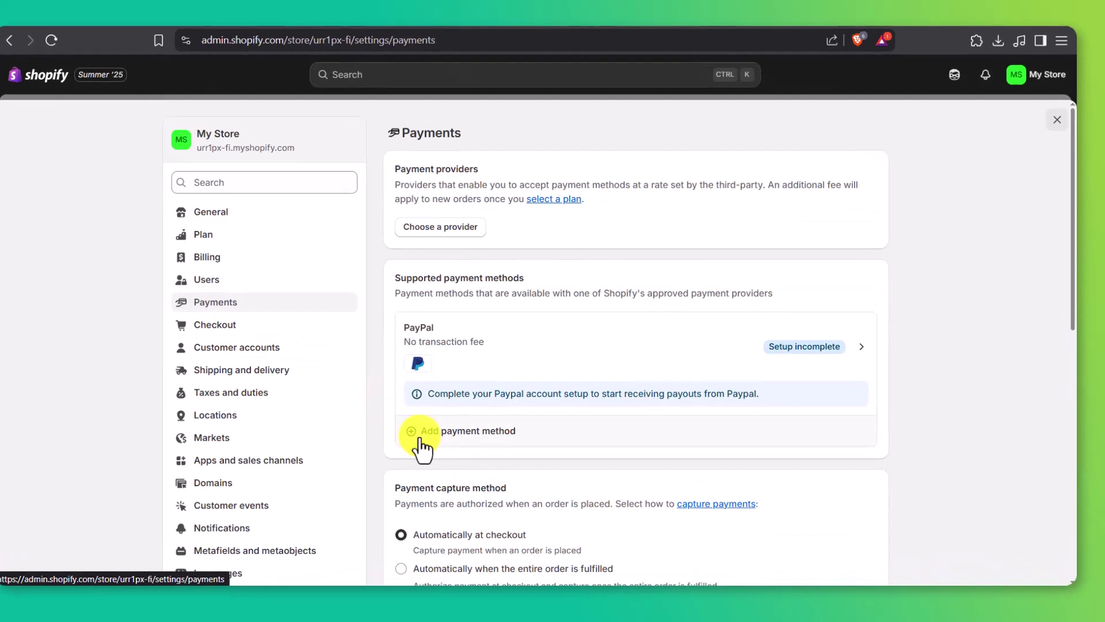
click(437, 432)
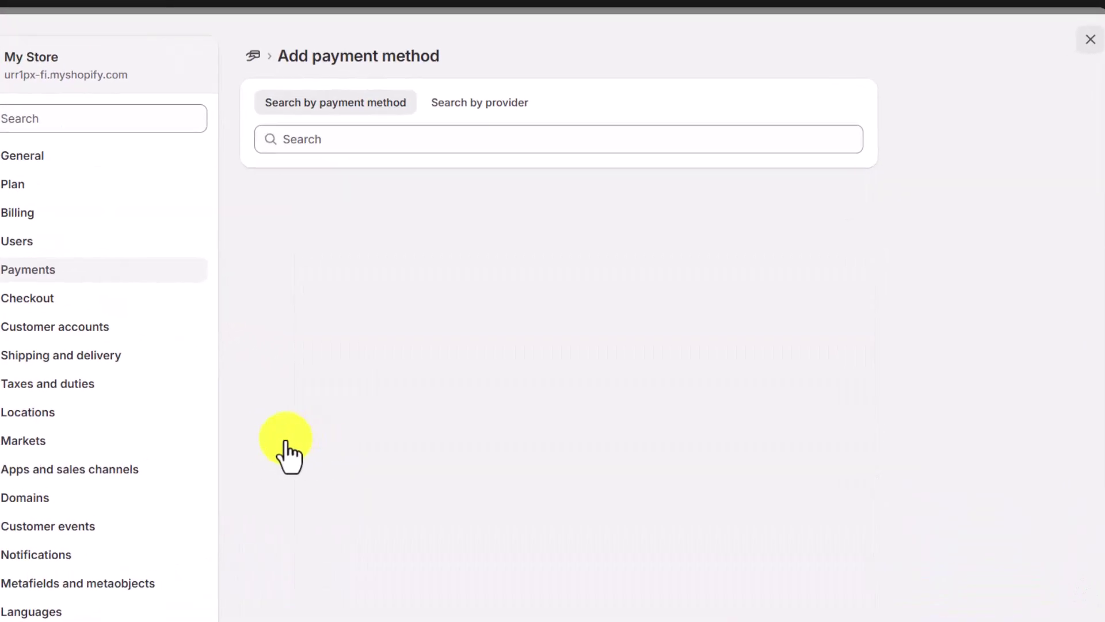
Search the payment methods for "visa", choose Visa and open the details of the Oceanpayment provider.
click(345, 139)
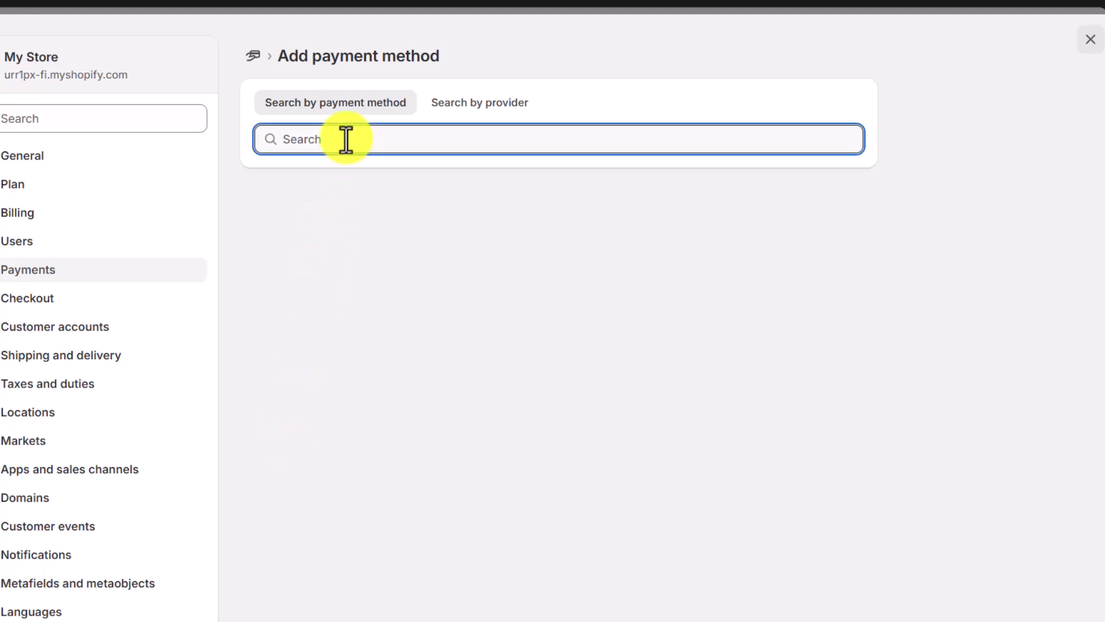
text(visa)
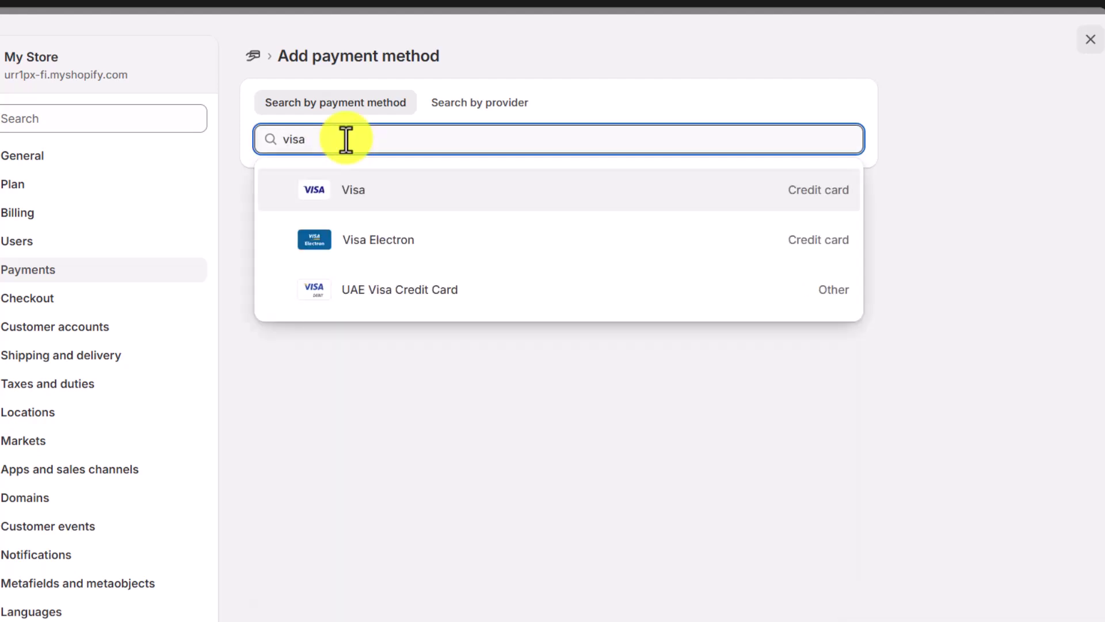
click(373, 192)
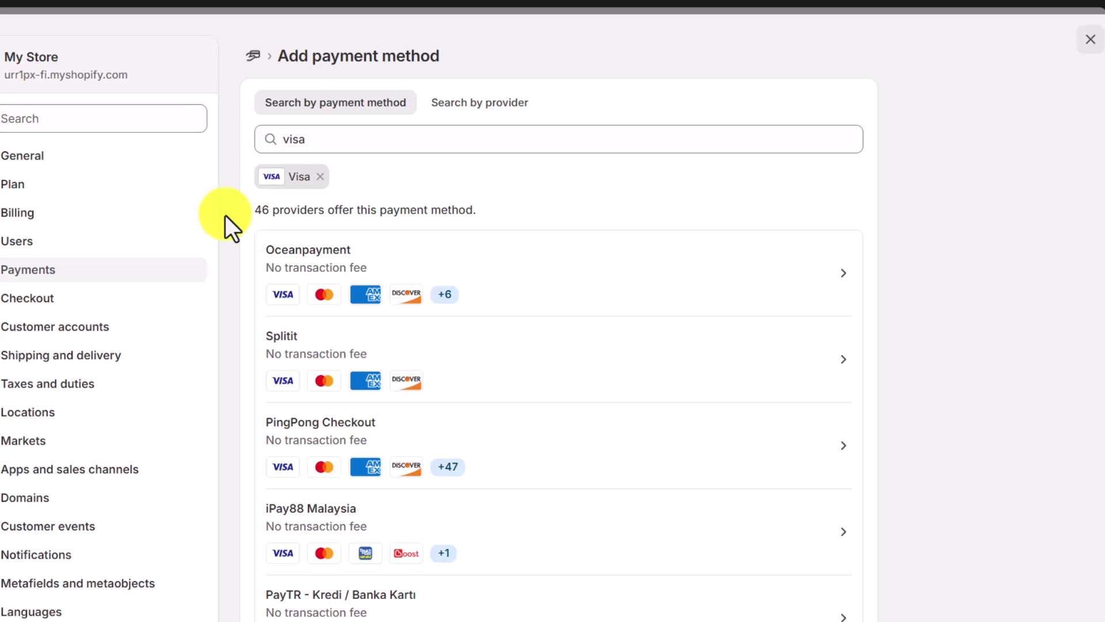
click(392, 254)
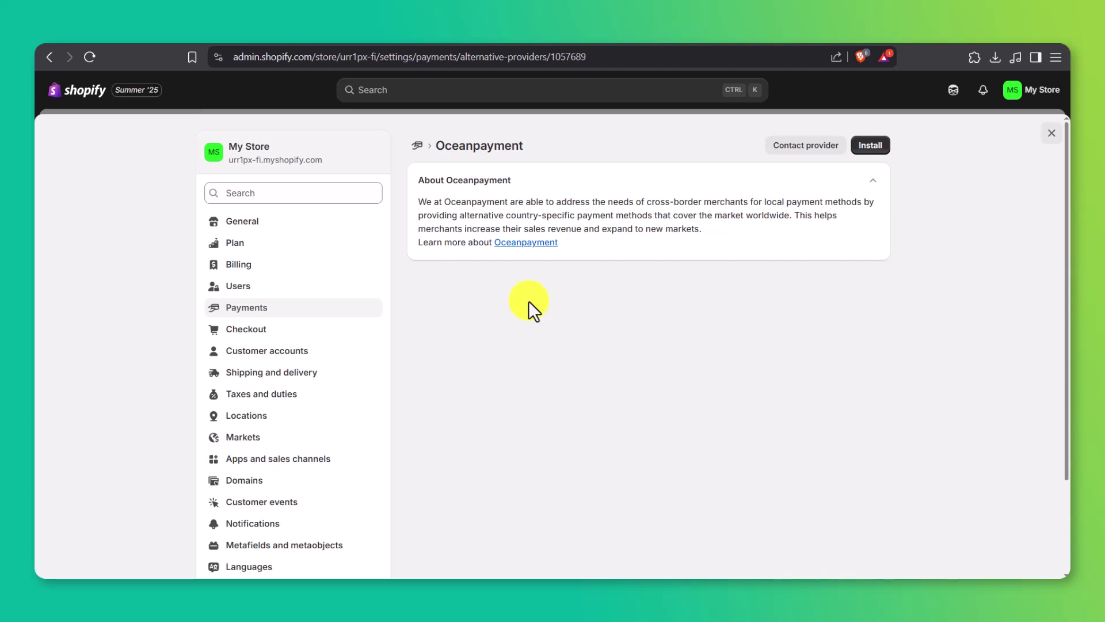
Open the store's Domains settings, and look through the plans on Shopify's pricing page.
click(317, 486)
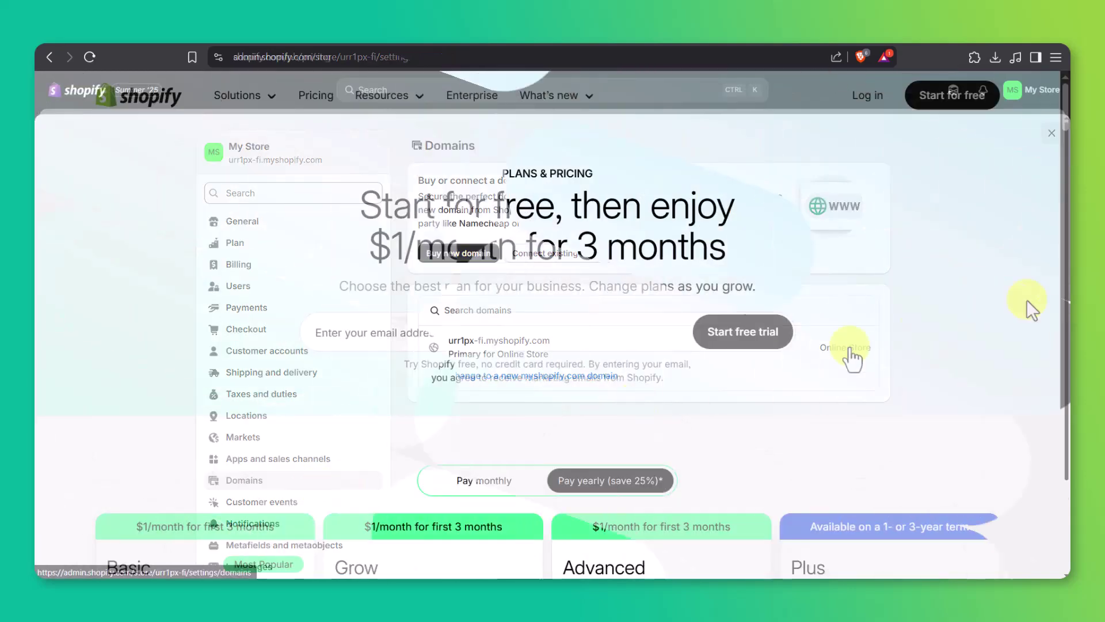
scroll(1027, 299, down, 4)
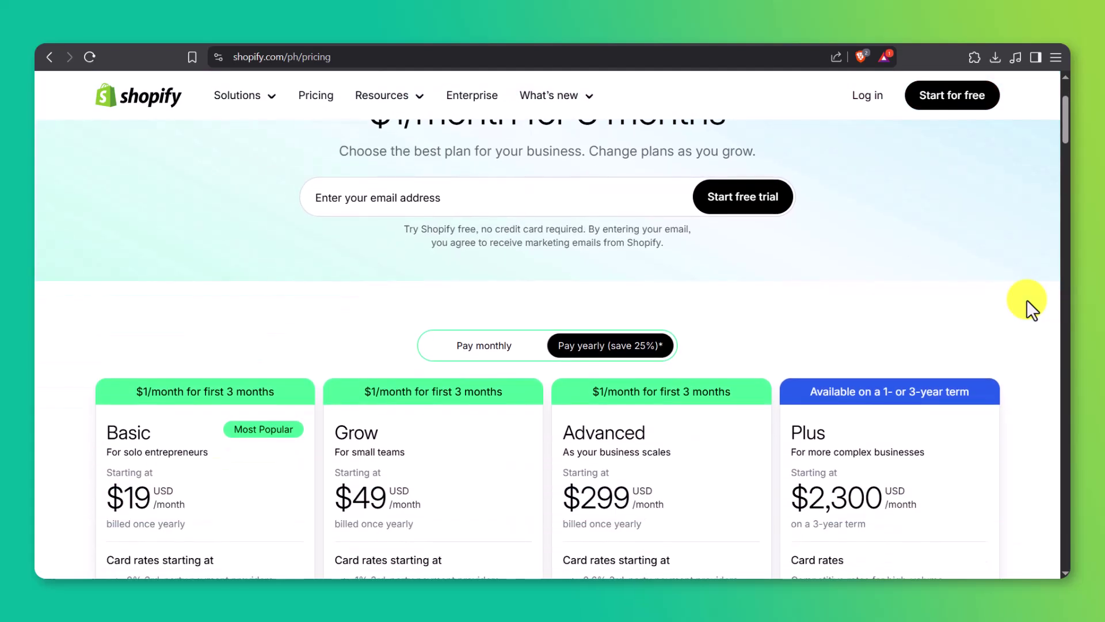
scroll(1026, 299, down, 3)
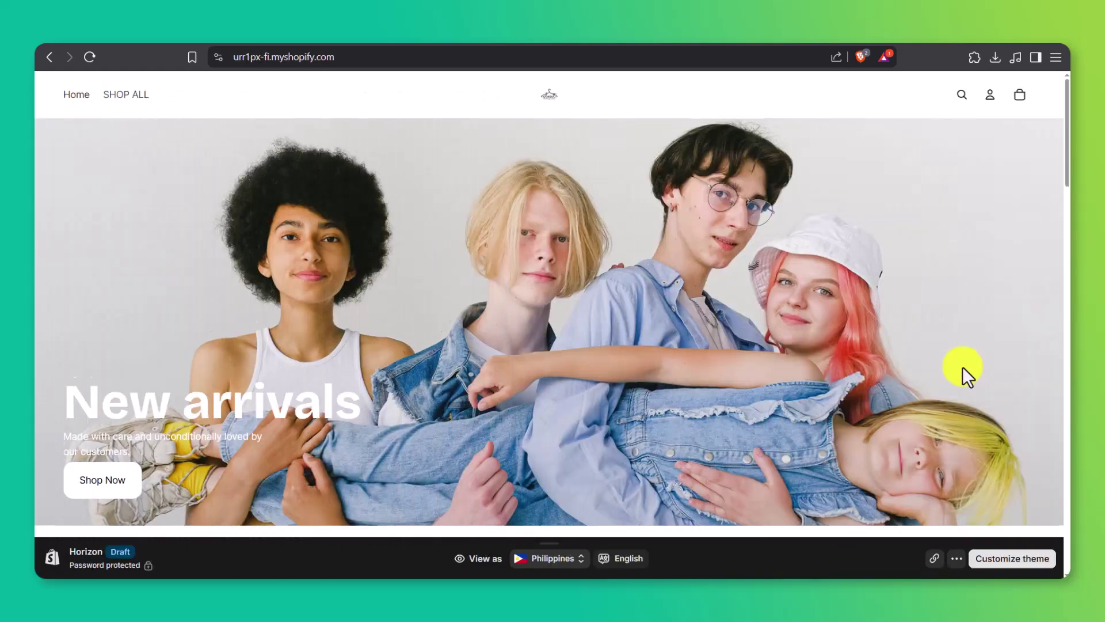
Review the storefront home page preview from the New arrivals banner down to the newsletter signup.
scroll(964, 376, down, 10)
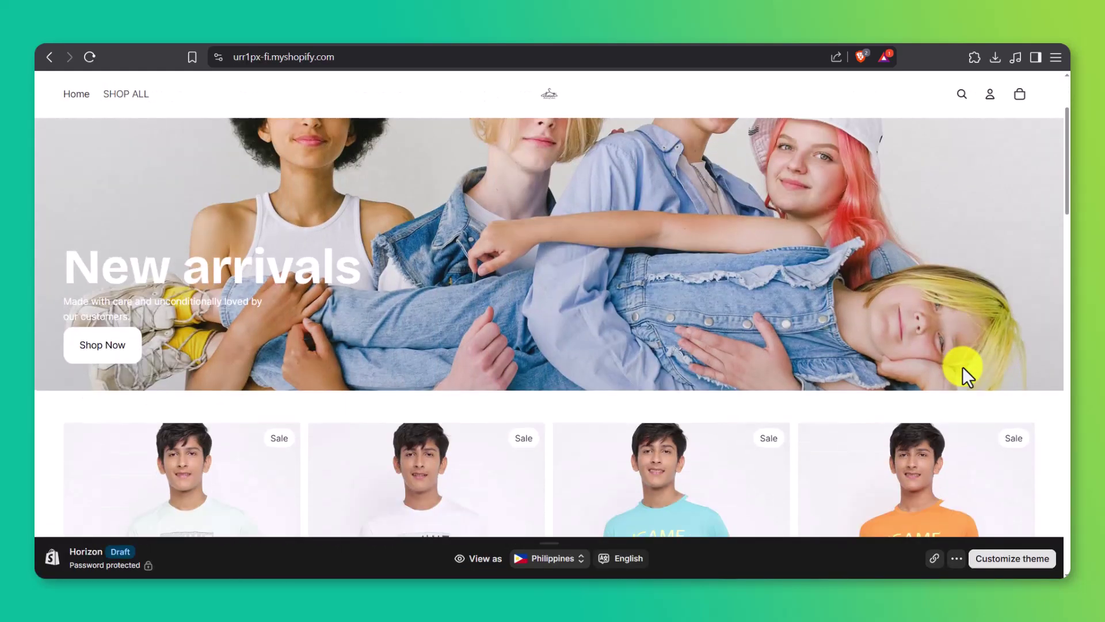
scroll(964, 376, down, 10)
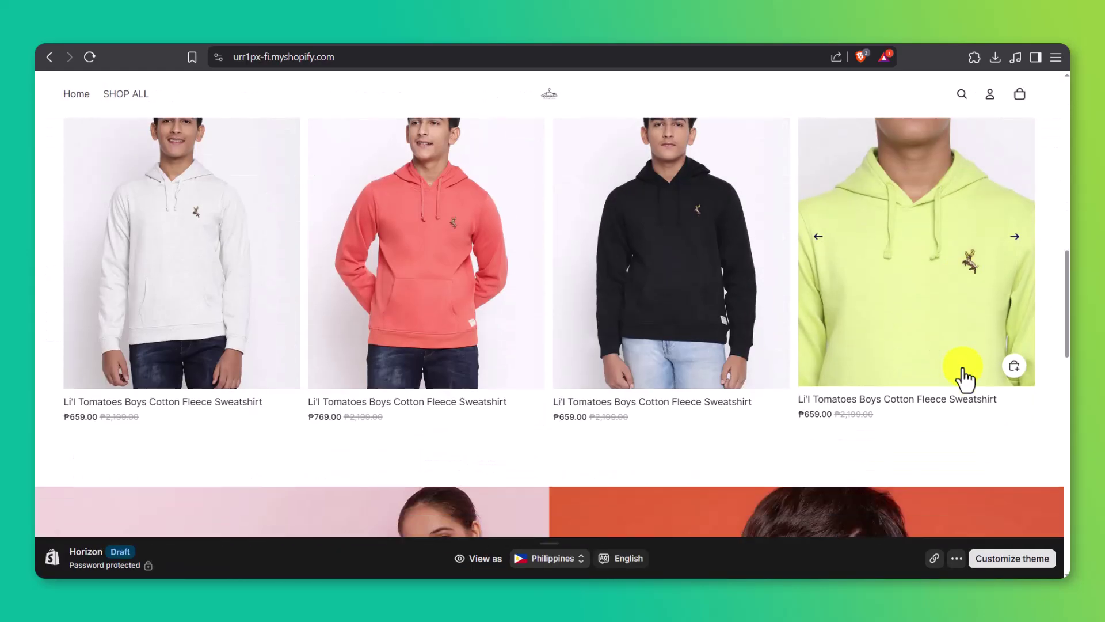
scroll(964, 375, down, 10)
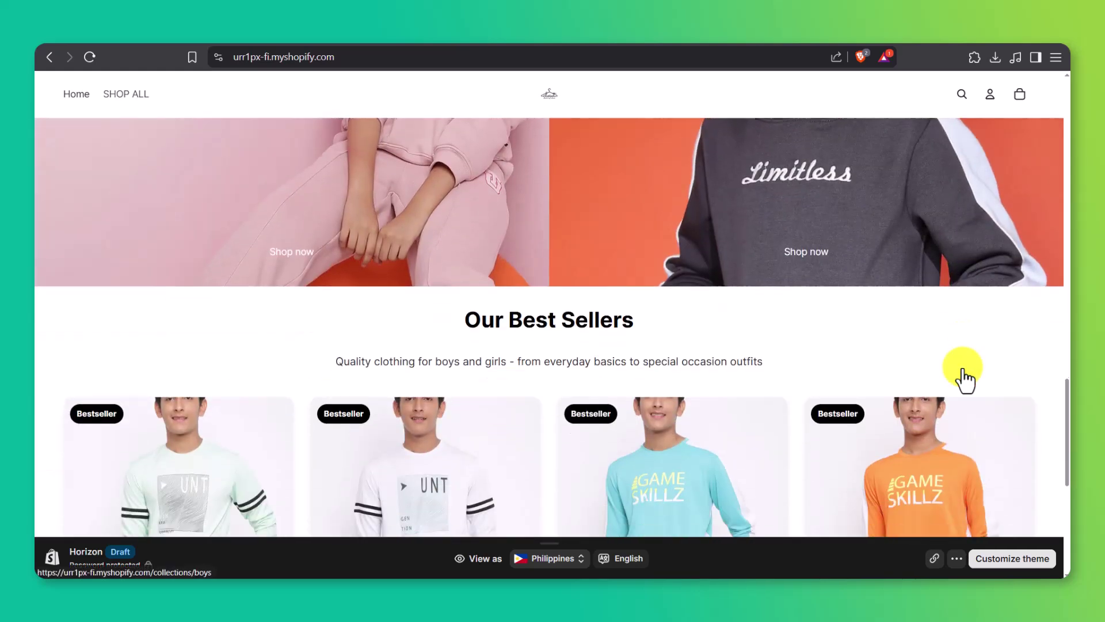
scroll(963, 366, down, 1)
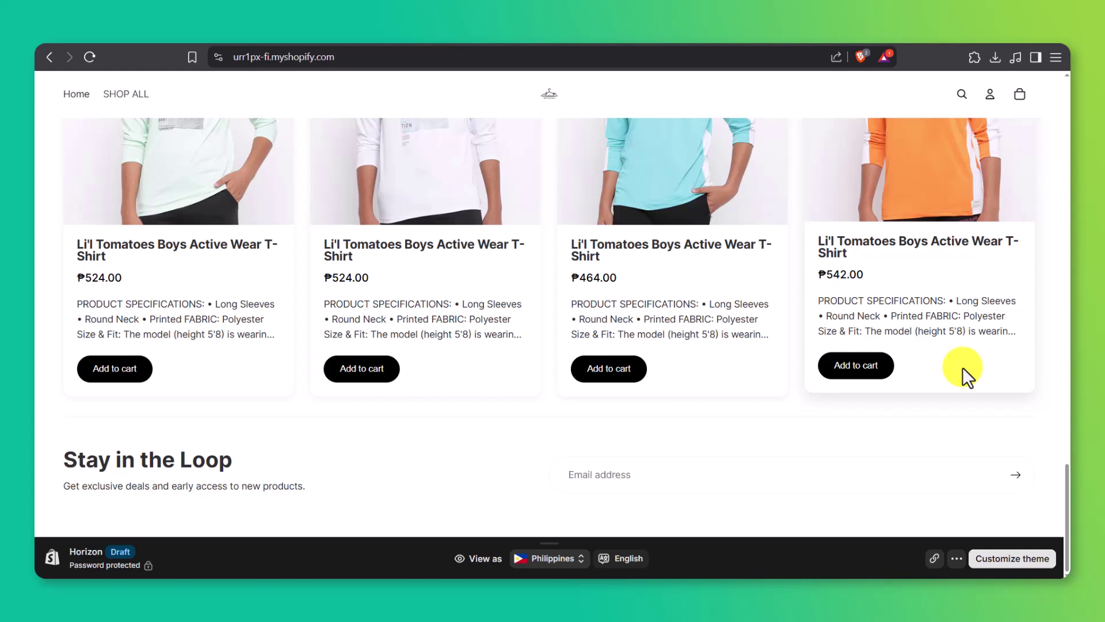
Browse the SHOP ALL product listing, then open the red Cotton Fleece Sweatshirt and examine its product page.
click(128, 96)
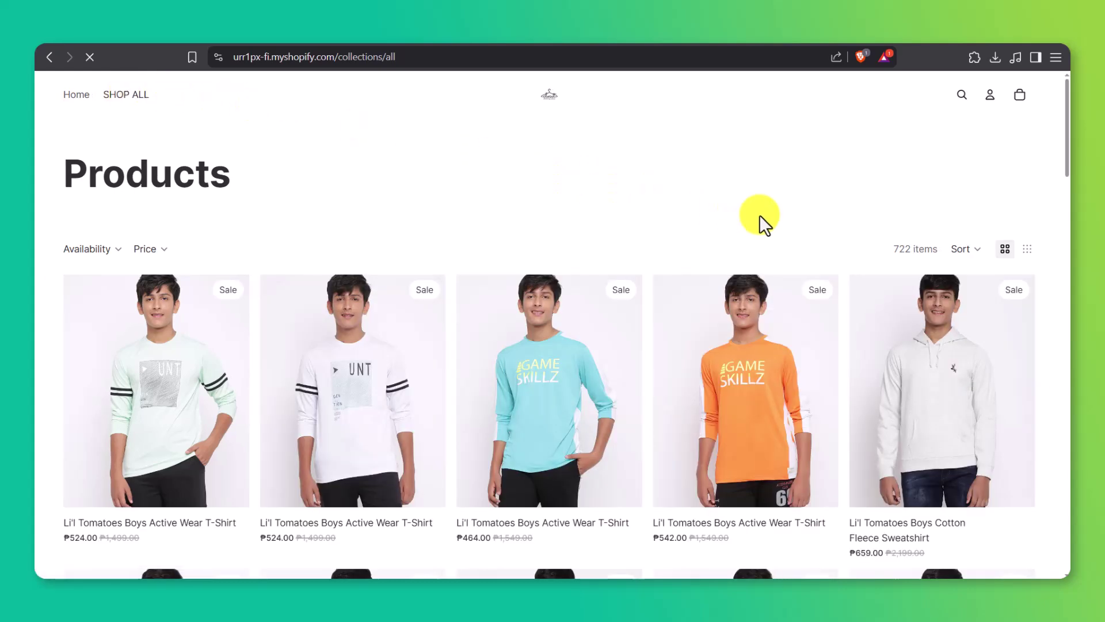
scroll(761, 218, down, 3)
scroll(758, 215, down, 7)
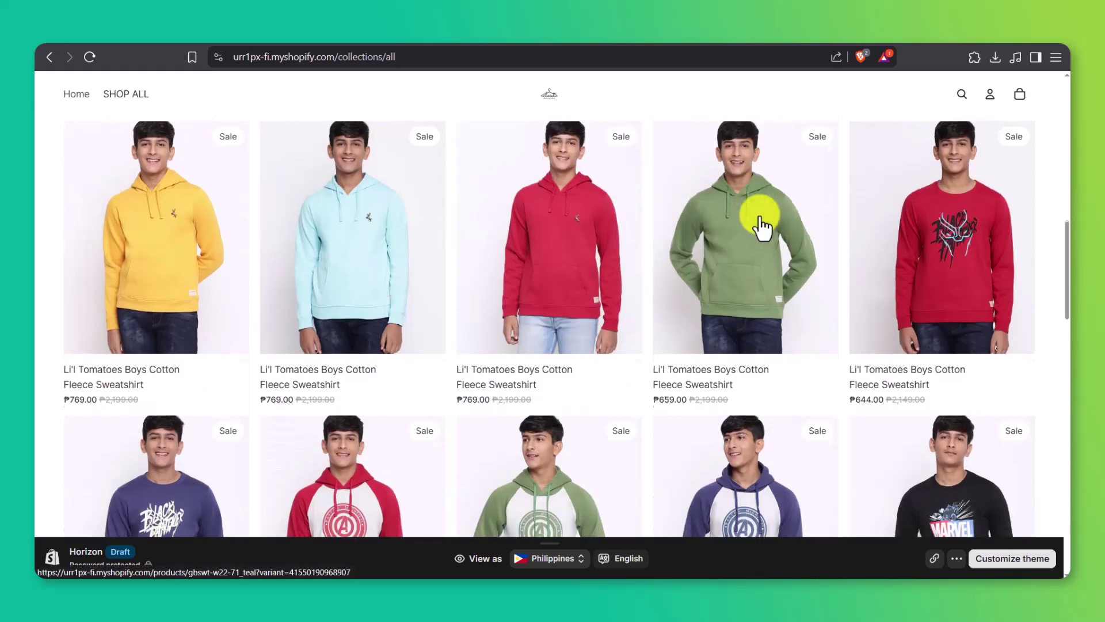
click(582, 224)
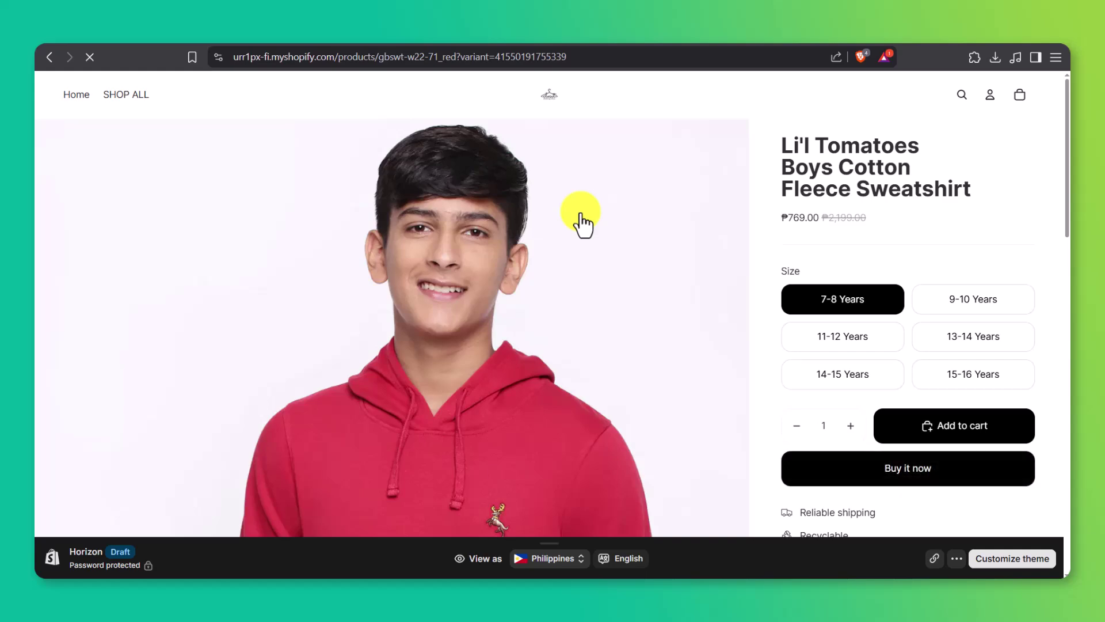
scroll(582, 221, down, 5)
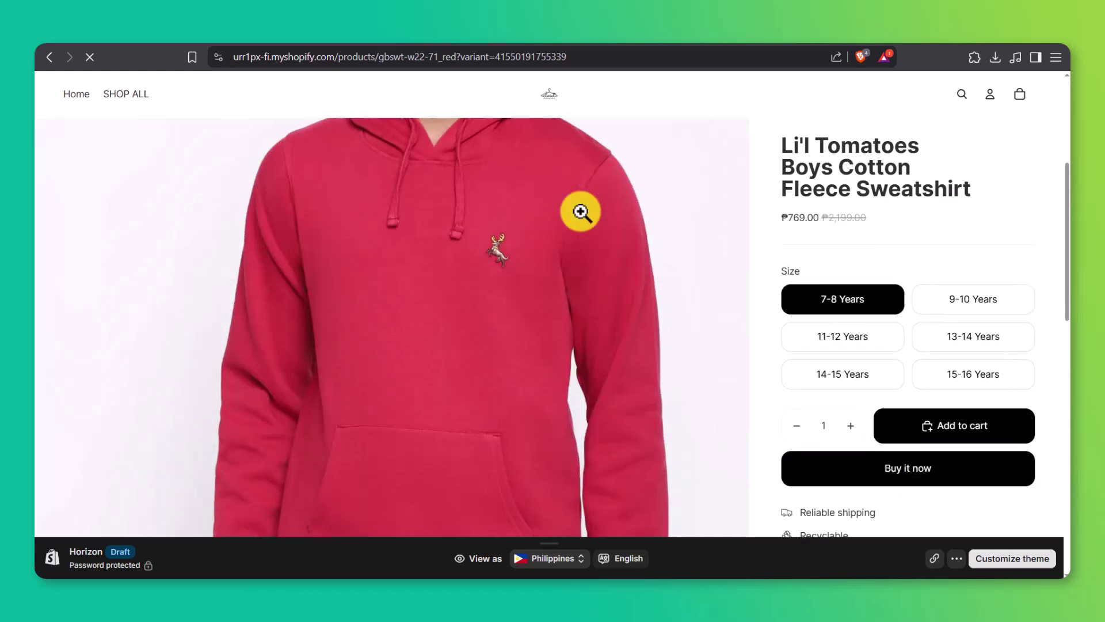
scroll(580, 211, down, 8)
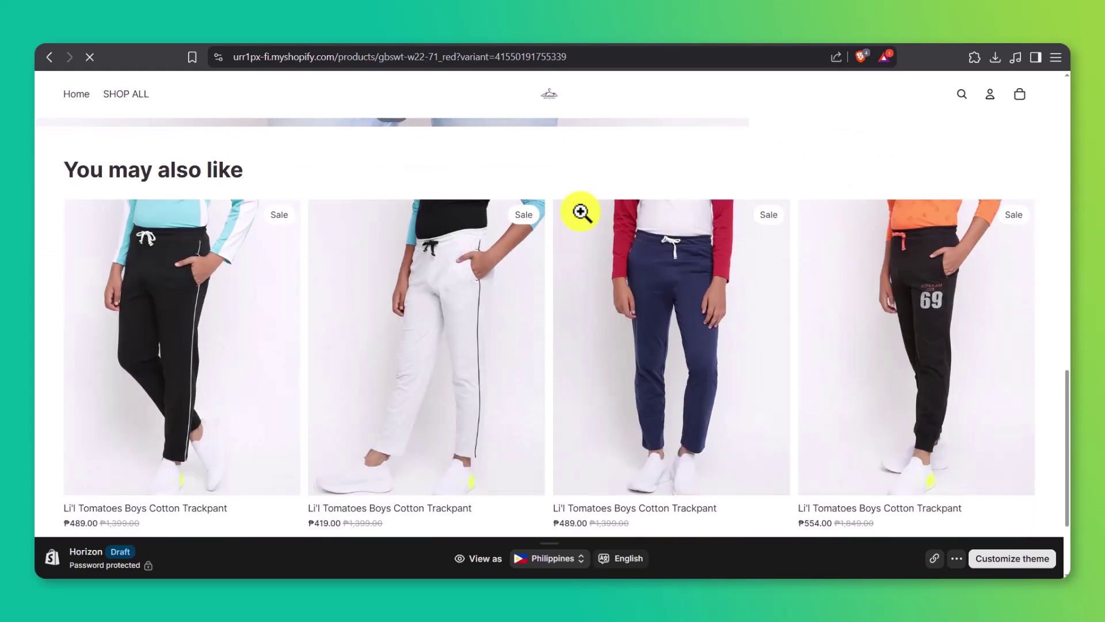
scroll(582, 217, up, 12)
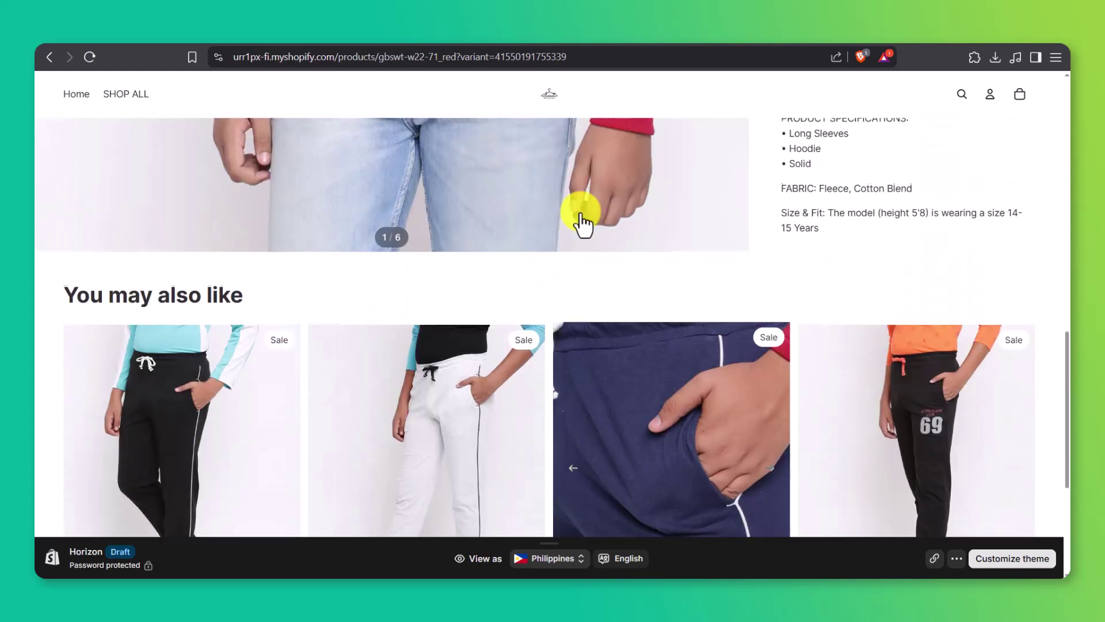